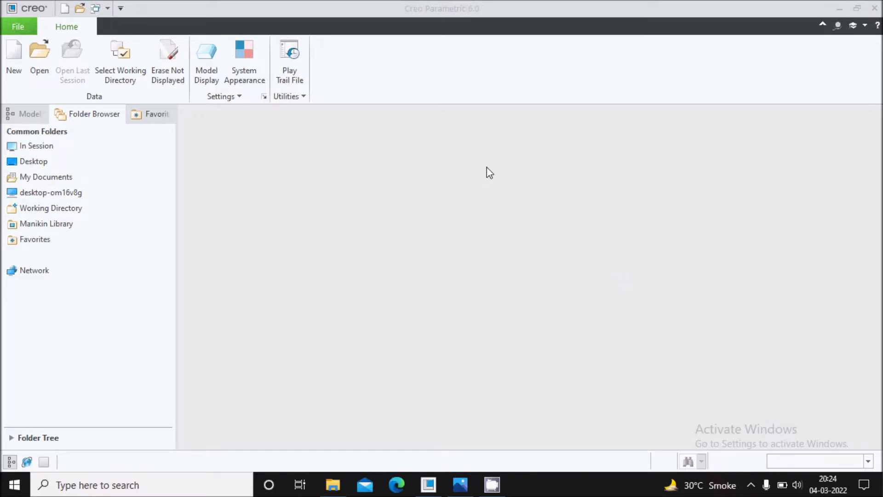
Step: Open Capture01.PNG in Photos and zoom in on the flanged pipe elbow drawing
click(460, 485)
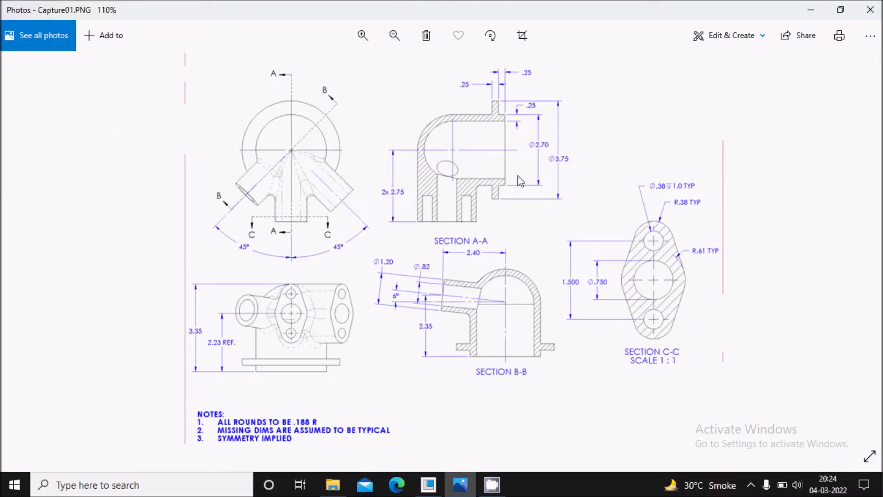
scroll(518, 245, up, 1)
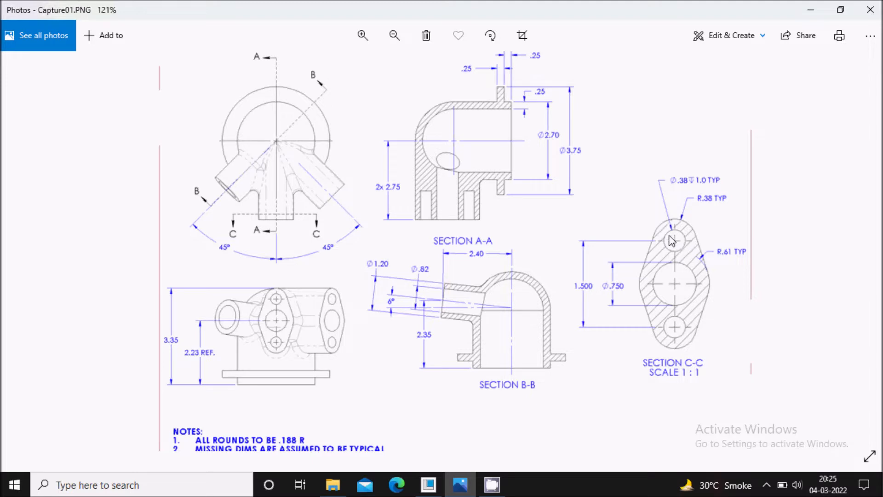
Step: Back in Creo, create a new solid part named prt0014
click(428, 485)
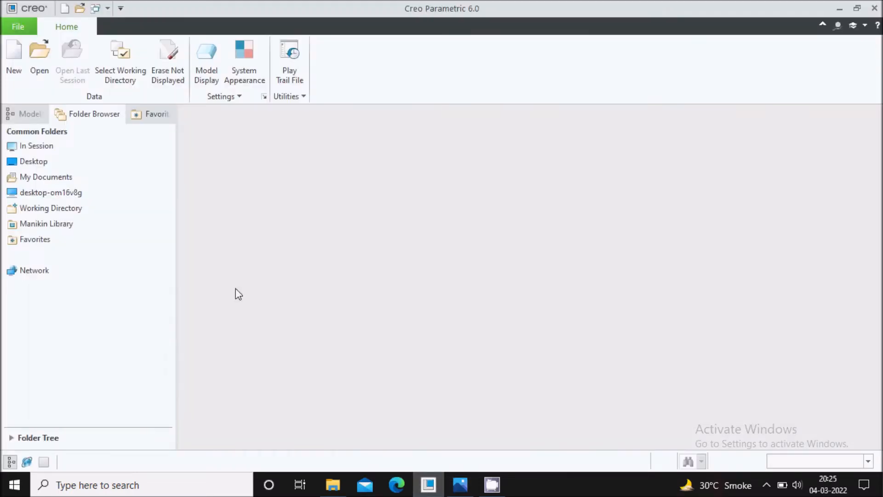
click(19, 70)
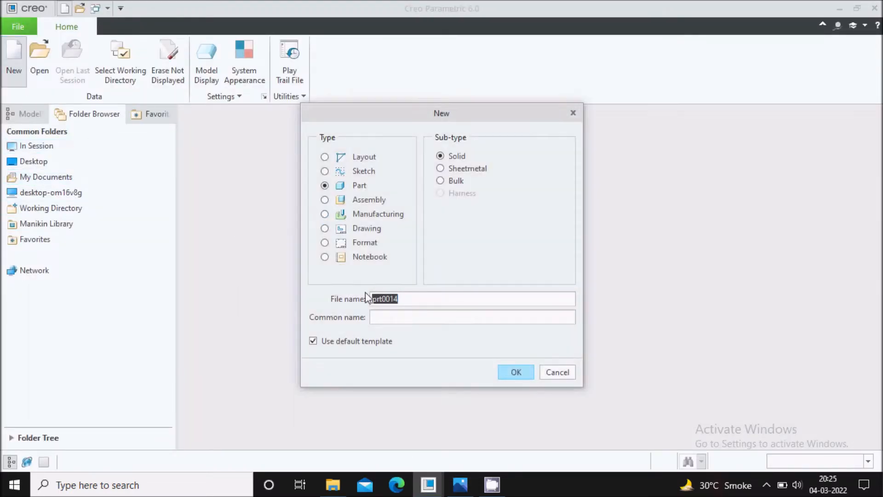
click(510, 375)
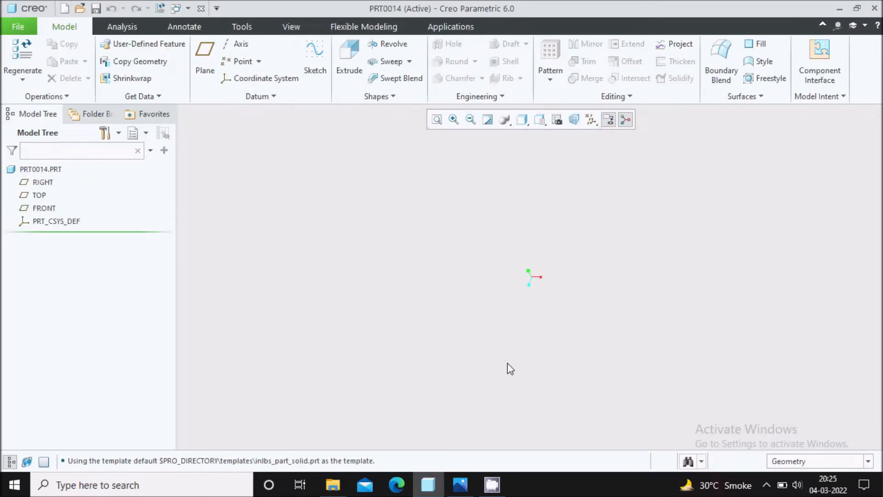
Step: Turn on datum plane display and briefly check the reference drawing
click(527, 124)
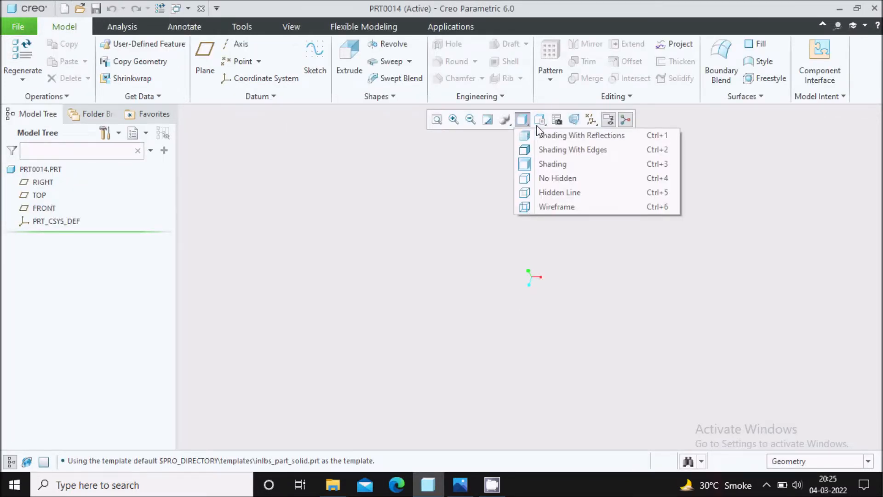
click(542, 123)
click(543, 123)
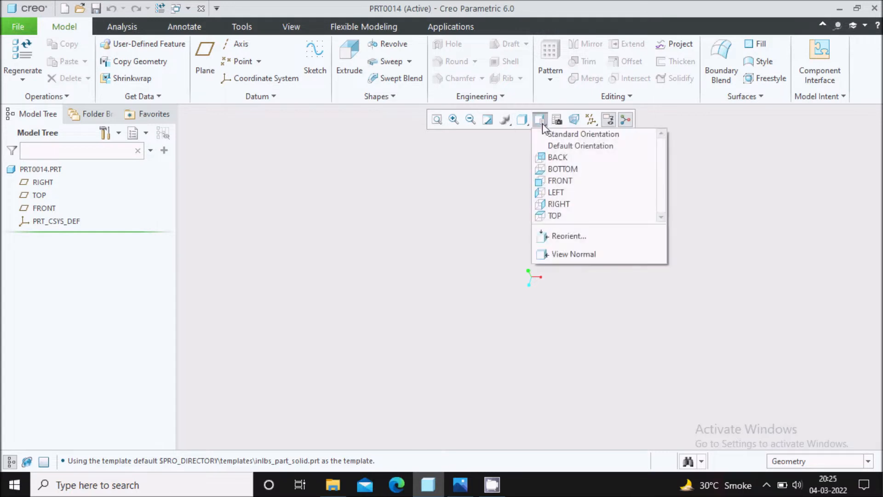
click(591, 120)
click(591, 120)
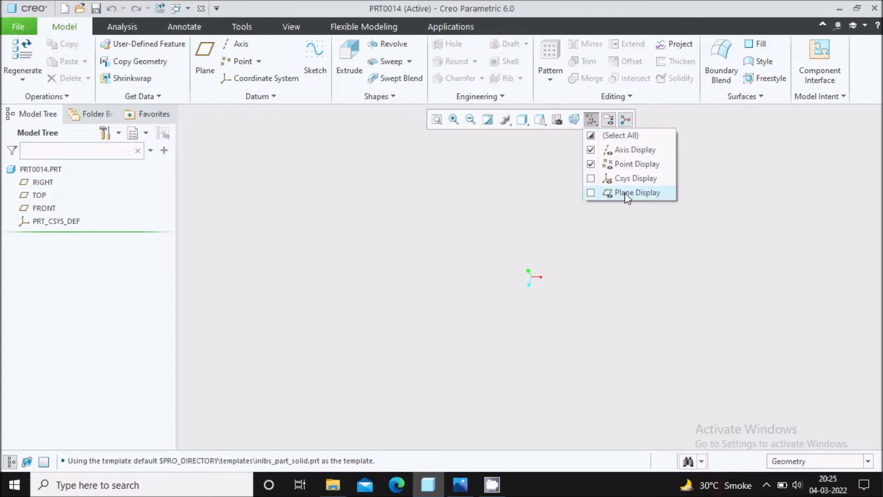
click(627, 193)
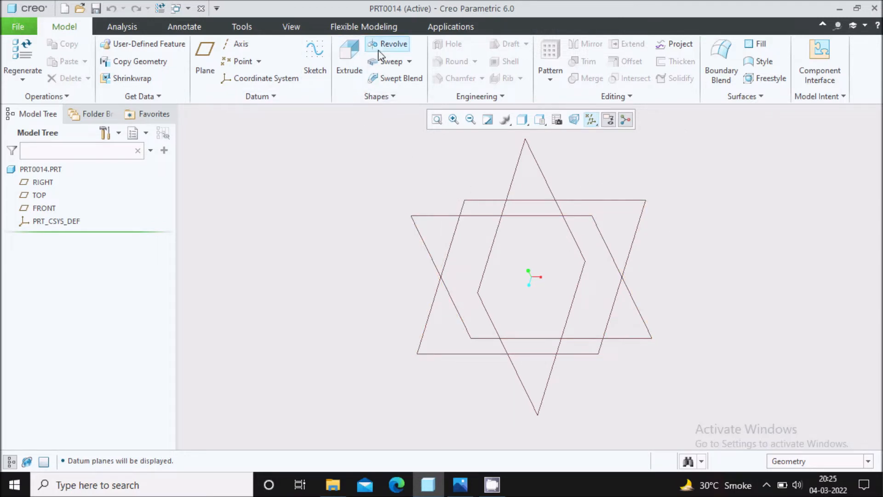
click(460, 484)
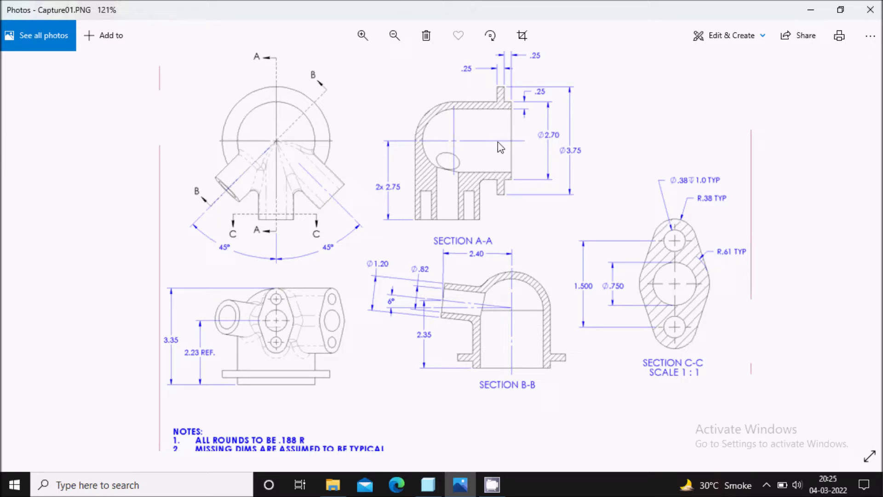
click(428, 485)
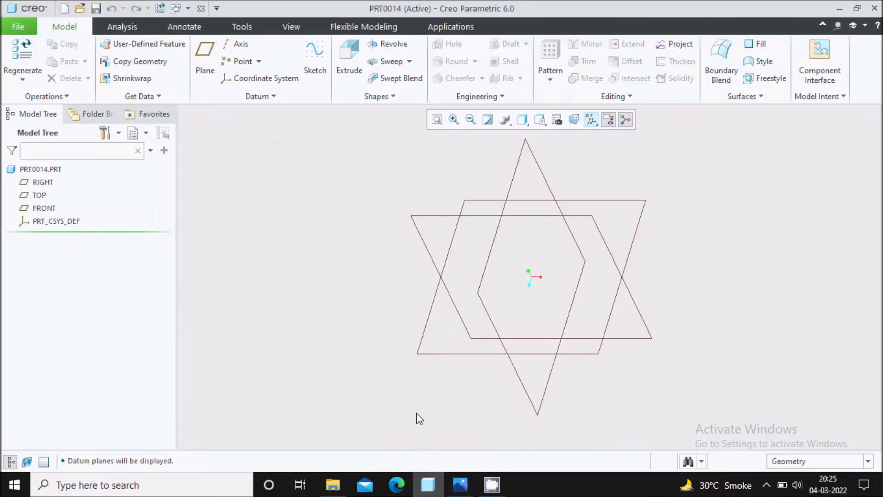
Step: Start a revolve sketched on the FRONT plane, viewed flat, with datum planes hidden
click(394, 46)
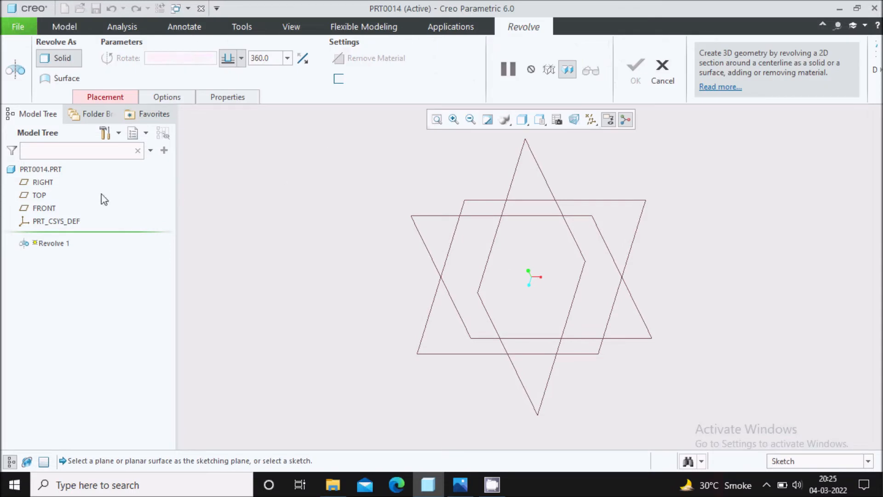
click(51, 209)
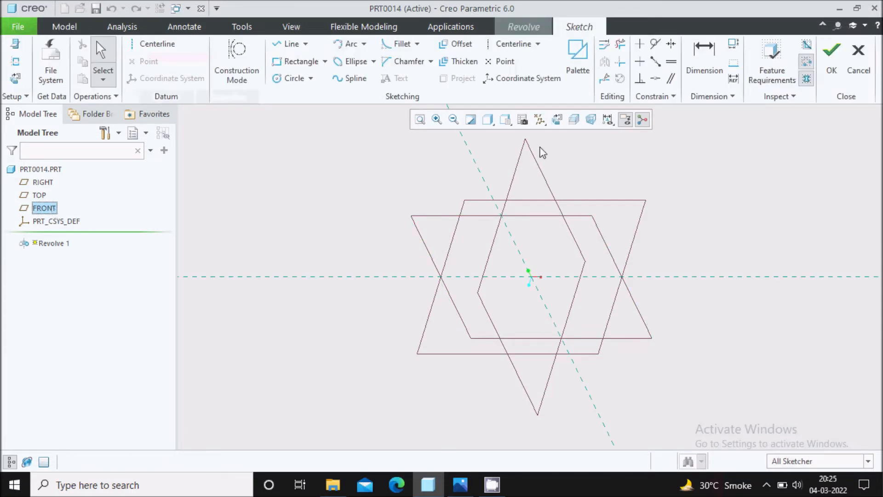
click(557, 120)
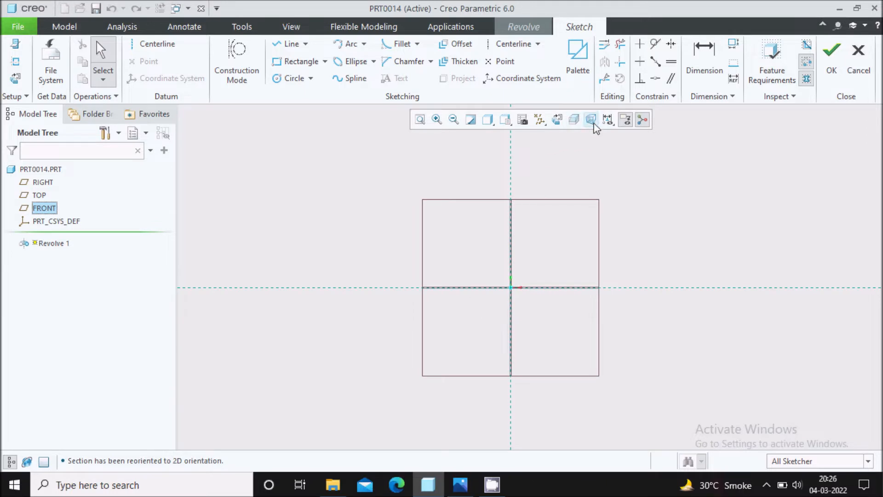
click(540, 119)
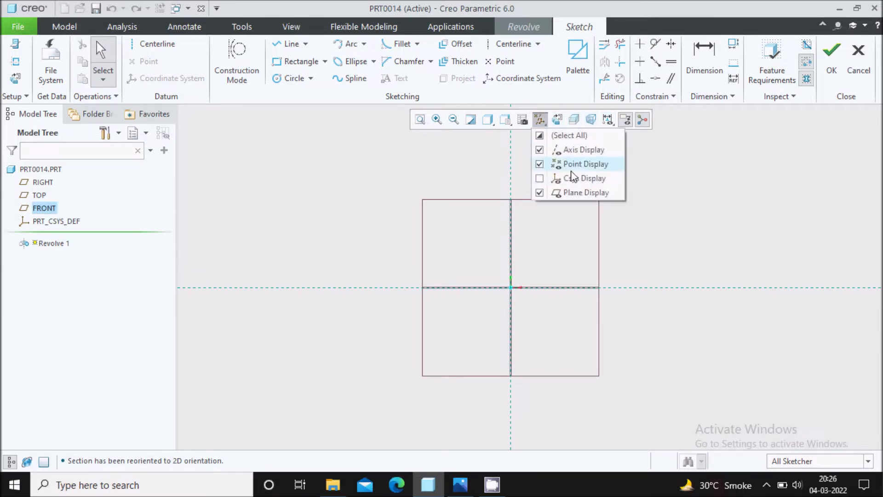
click(575, 193)
click(645, 228)
scroll(591, 248, down, 3)
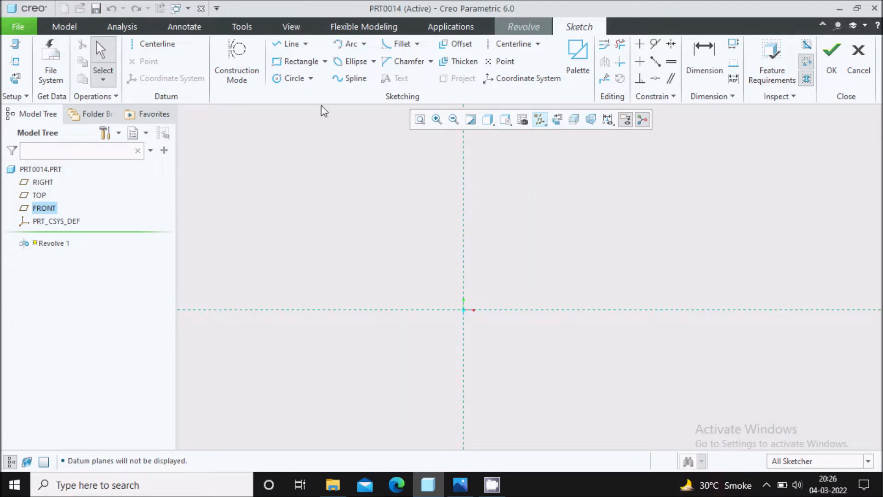
Step: Draw a 171.80 vertical line up from the origin, then switch to the drawing
click(288, 43)
click(463, 310)
click(463, 251)
middle_click(503, 209)
middle_click(503, 217)
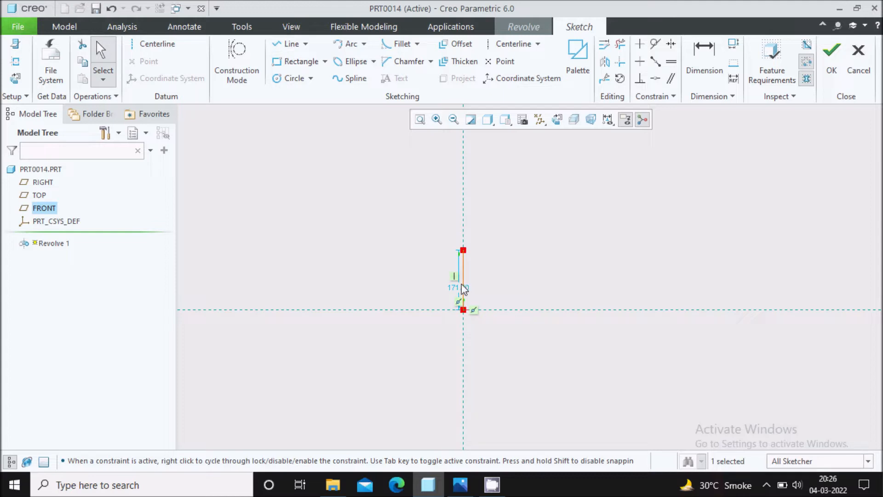
drag(458, 287, 427, 287)
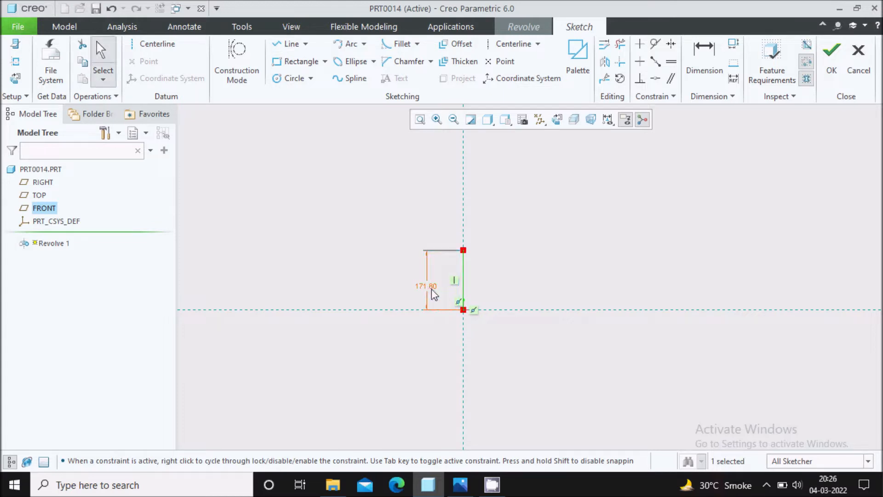
click(453, 490)
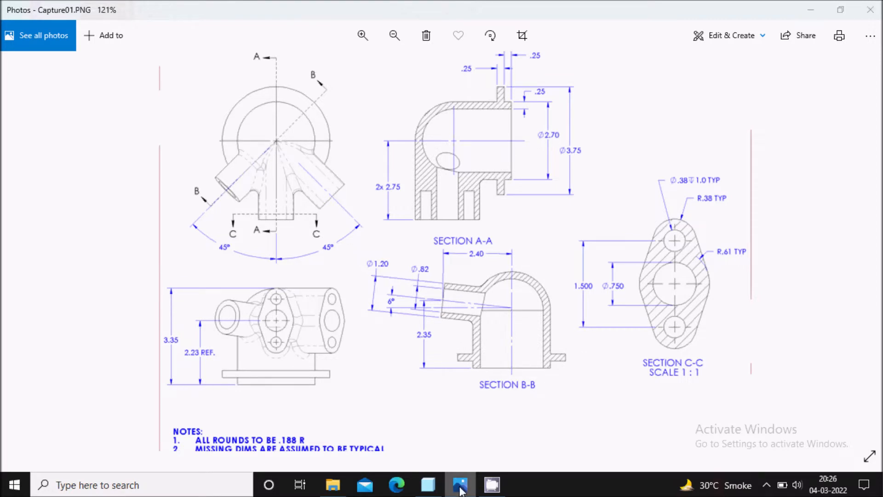
Step: Set the vertical line's height to 3.35 and fit the sketch in view
click(428, 484)
double_click(426, 288)
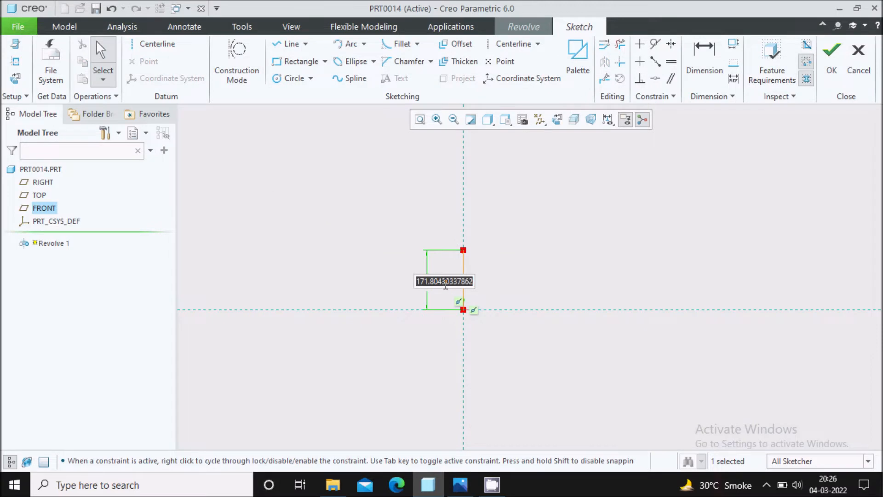
text(3.35)
key(Return)
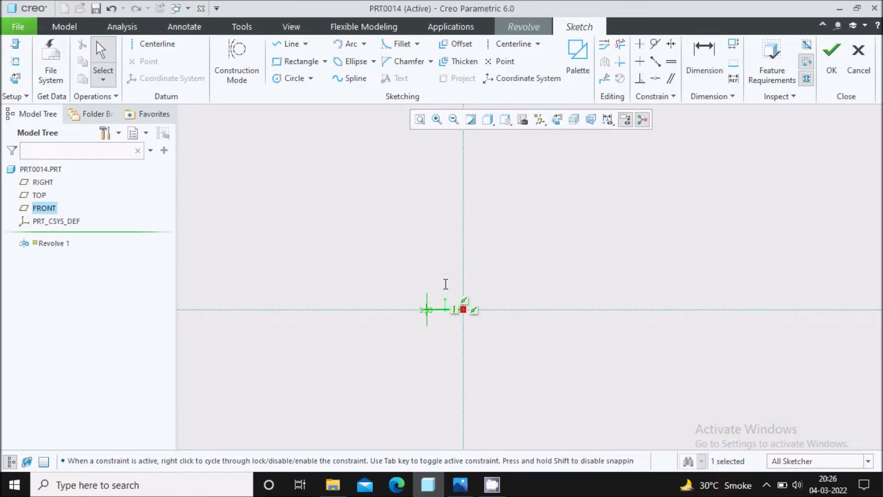
click(420, 120)
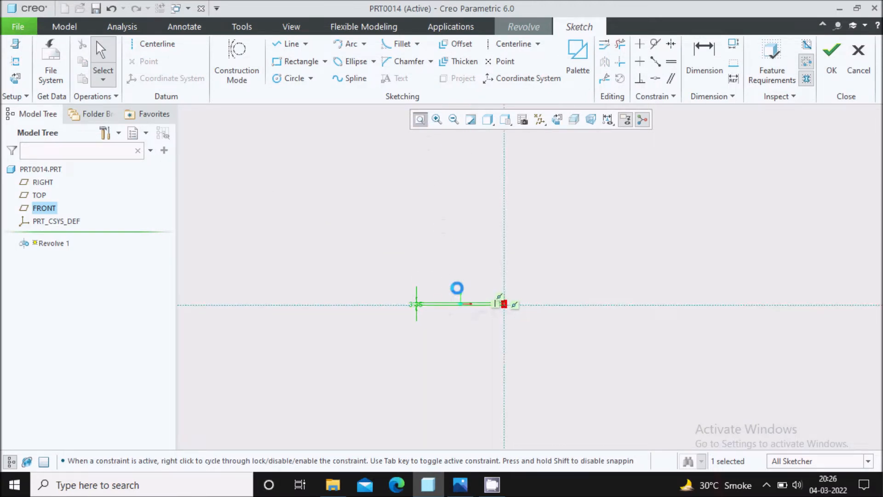
drag(375, 281, 677, 278)
scroll(714, 274, down, 8)
scroll(386, 311, up, 4)
scroll(484, 293, down, 3)
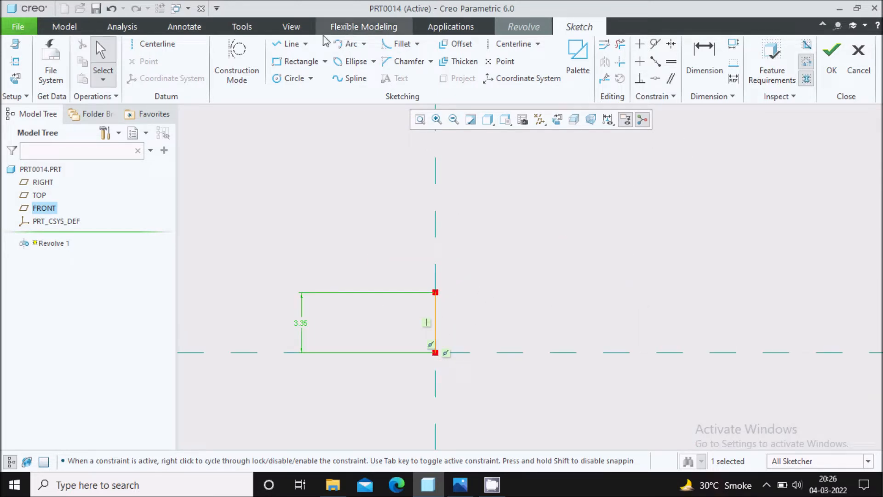
Step: Draw the base line chain with a 4.84 run, a short step and a flange top
click(289, 45)
scroll(442, 361, down, 2)
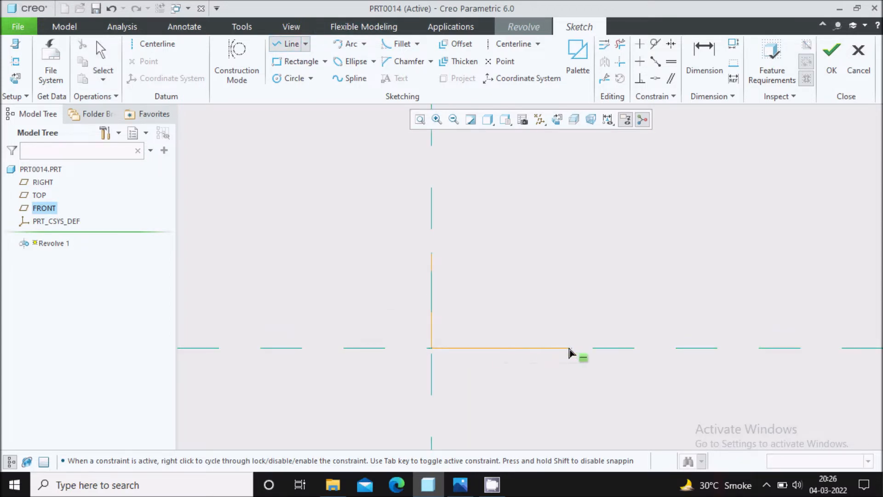
click(569, 332)
click(614, 315)
click(569, 316)
middle_click(576, 262)
middle_click(576, 258)
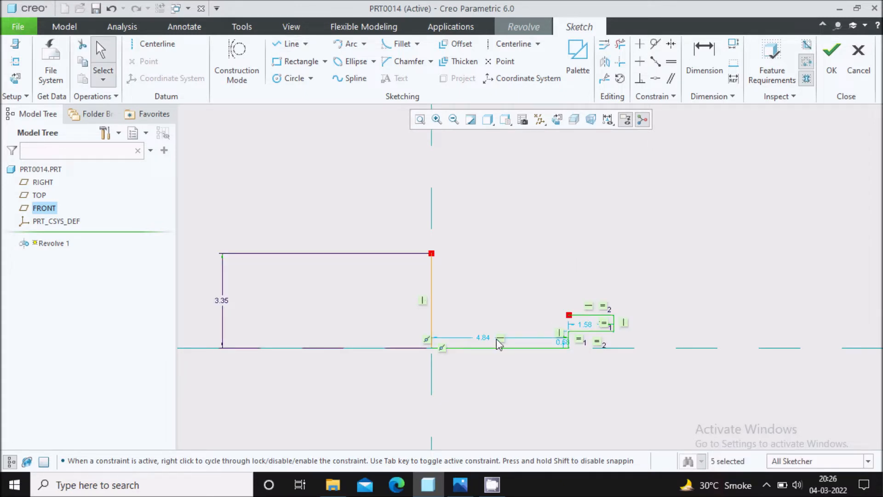
drag(489, 344, 490, 372)
scroll(591, 341, down, 3)
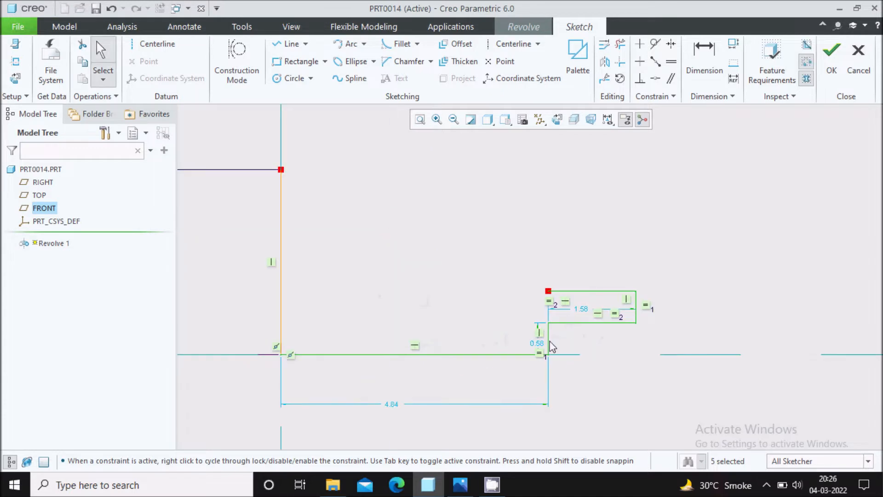
drag(540, 346, 515, 342)
Step: Set the step height to 0.25 and delete the flange's equal-length constraint
double_click(515, 341)
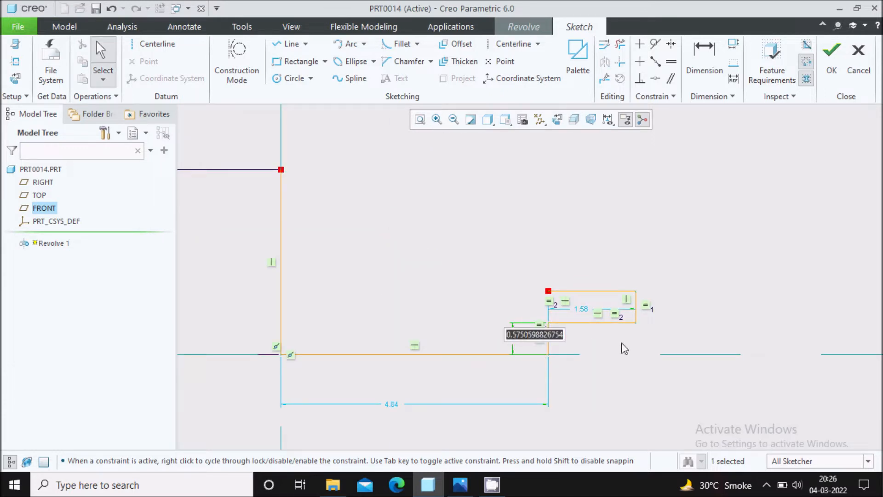
text(0.25)
key(Return)
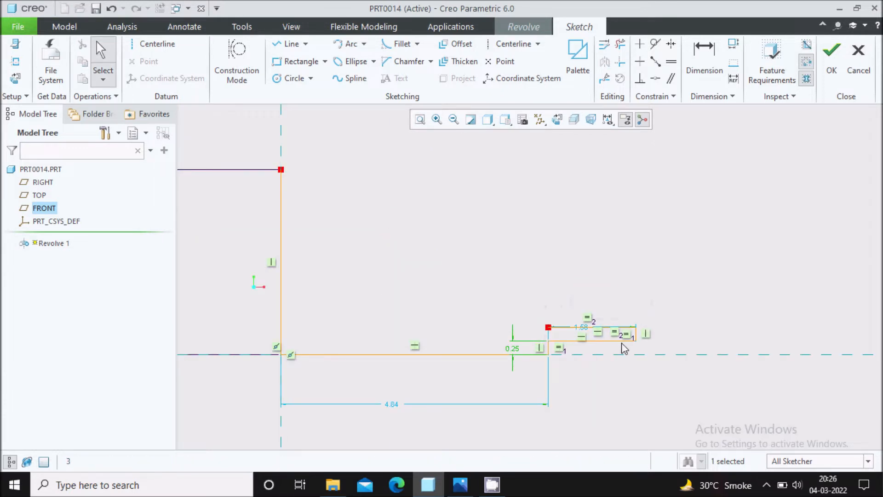
scroll(621, 341, up, 3)
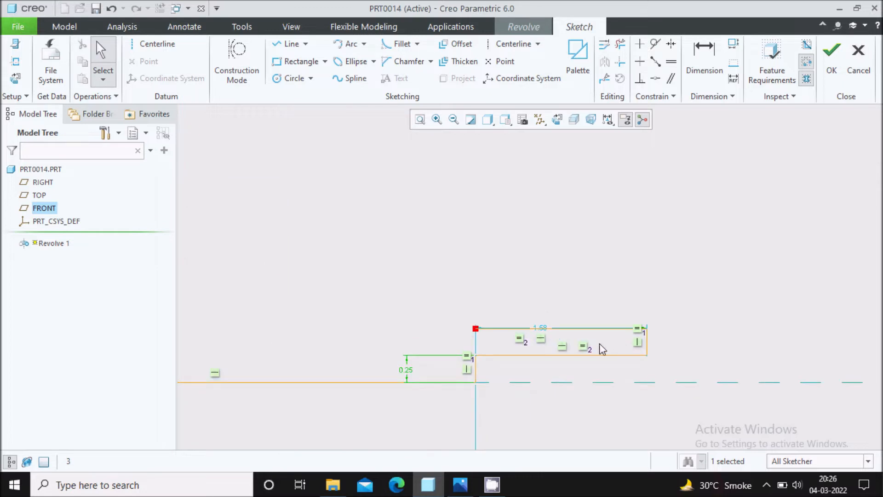
scroll(628, 344, up, 3)
click(658, 327)
key(Delete)
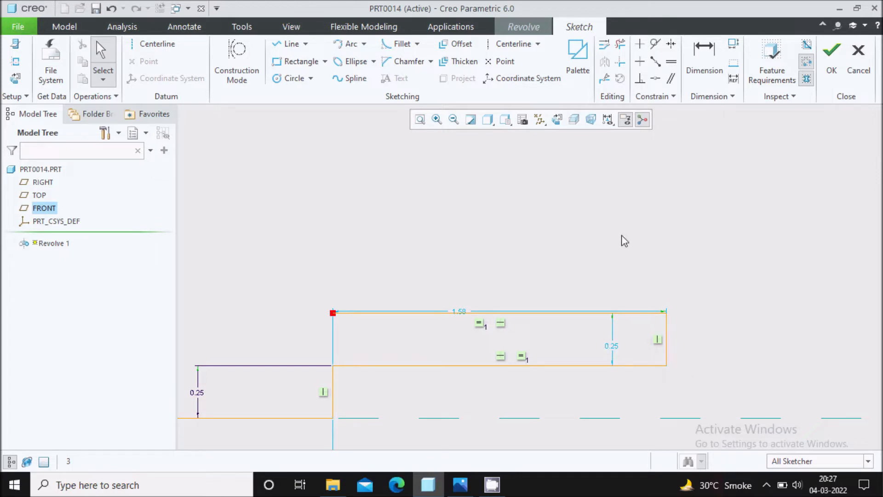
Step: Confirm the 0.25 flange thickness and move the 1.58 dimension above the flange
scroll(625, 240, down, 2)
click(618, 310)
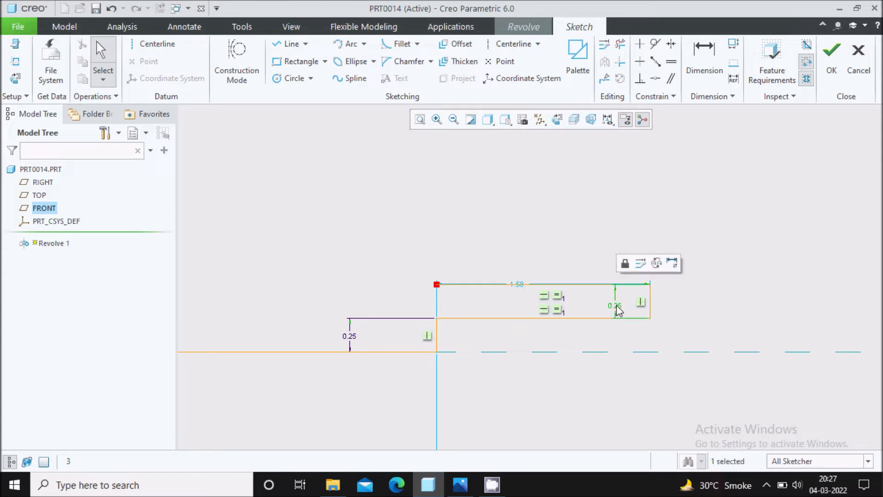
double_click(618, 308)
text(0.)
key(Return)
click(663, 206)
drag(522, 288, 522, 262)
scroll(554, 186, down, 4)
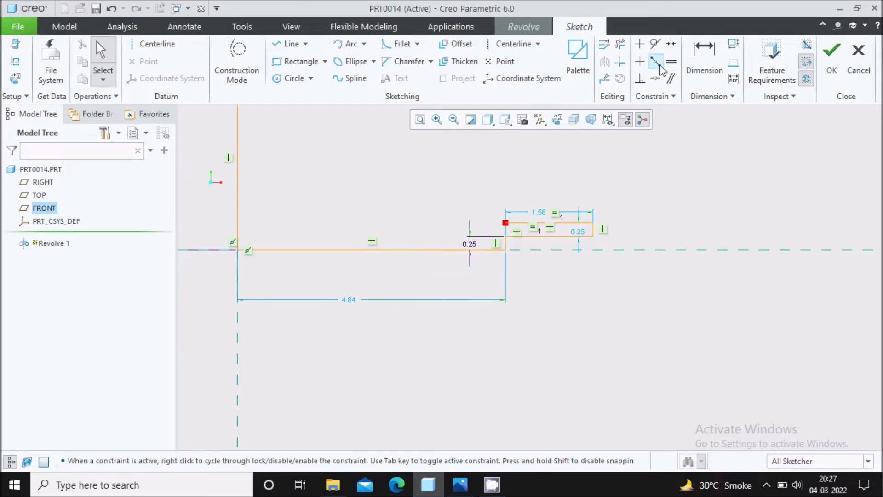
Step: Dimension the flange's outer edge from the centreline (6.43), checking the drawing
key(d)
click(238, 239)
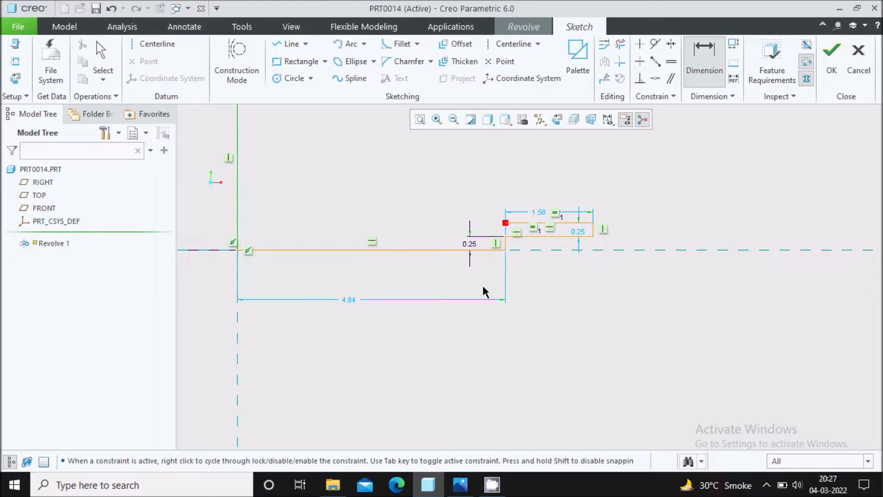
click(593, 240)
middle_click(430, 334)
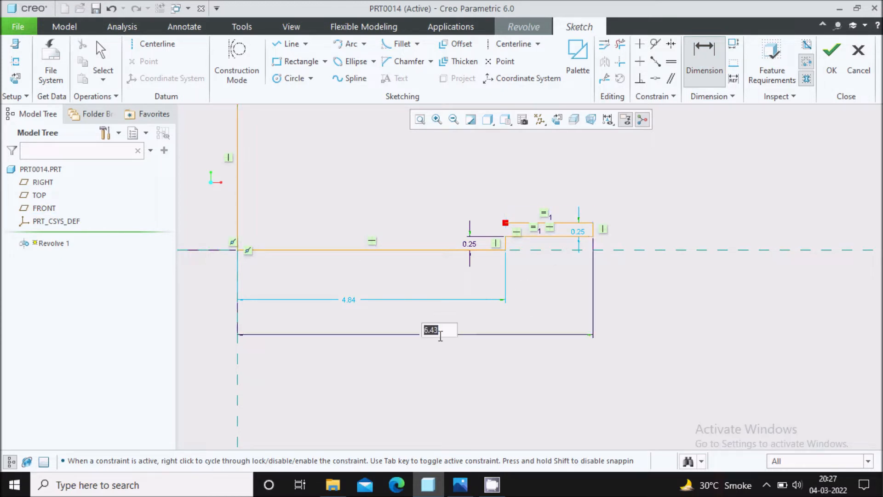
middle_click(543, 338)
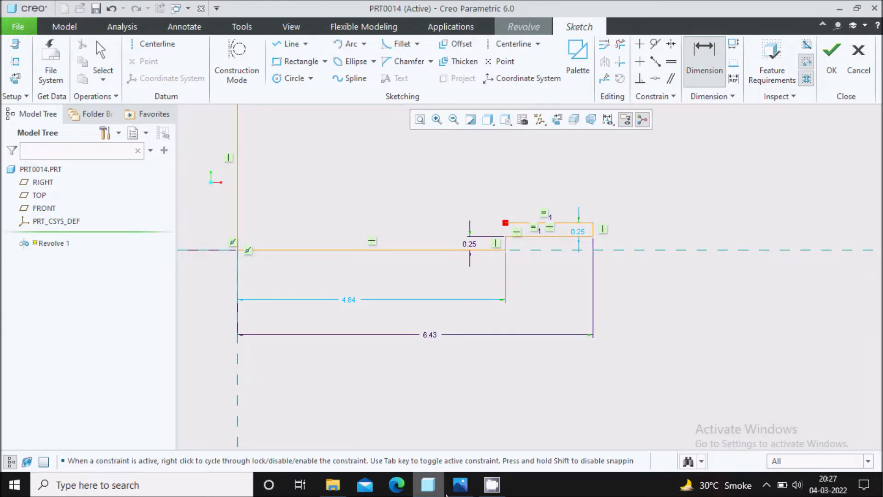
click(461, 485)
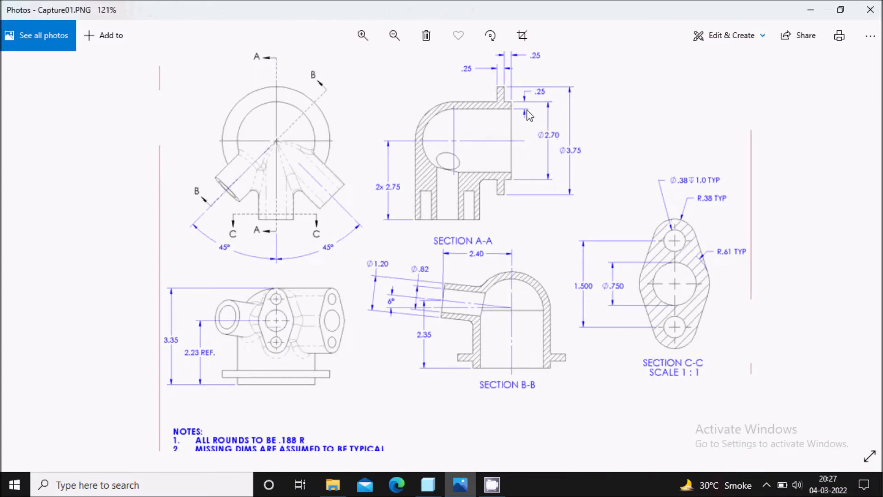
click(458, 476)
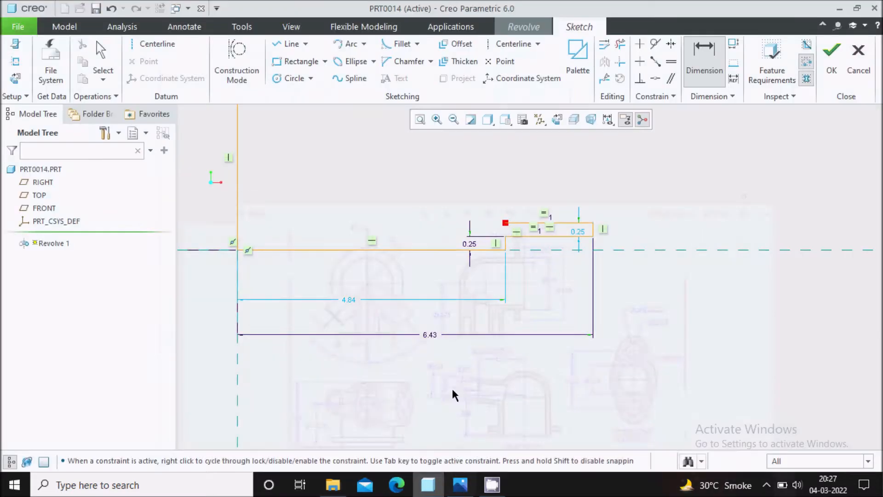
middle_click(354, 310)
Step: Change the 4.84 run to 1.35 and the 6.43 width to 1.88 (half of 2.7 and 3.75)
double_click(350, 300)
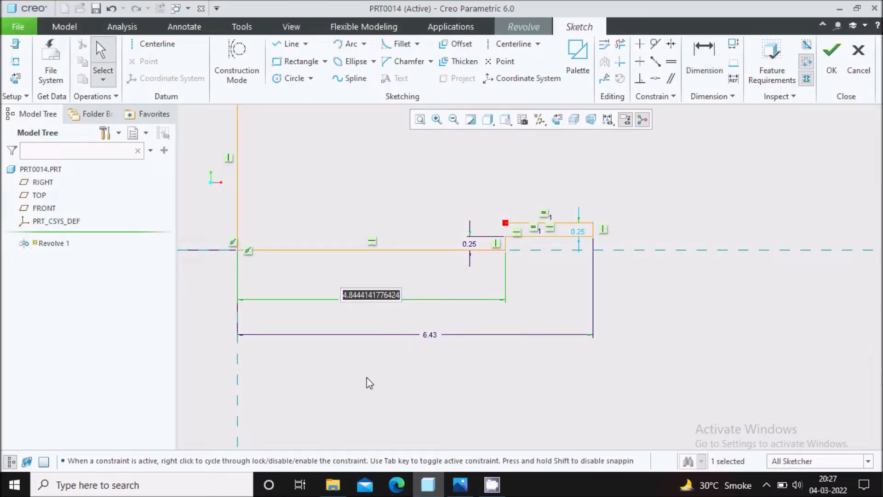
text(2.7/2)
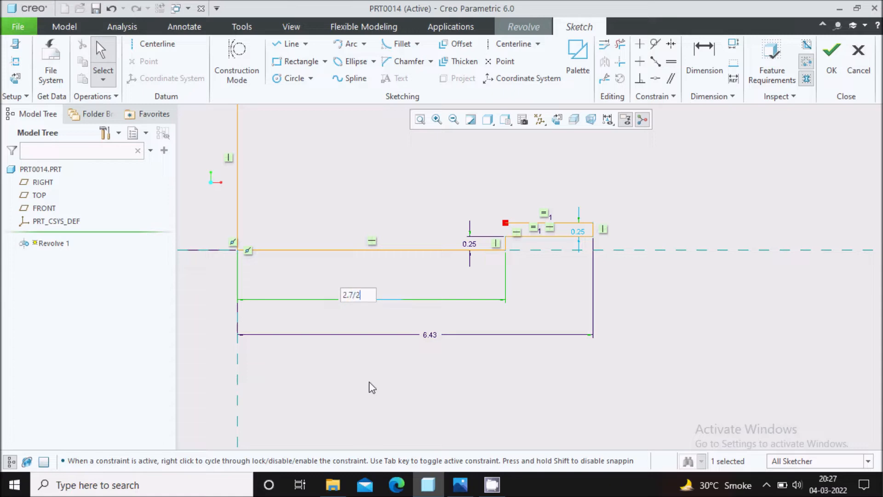
key(Return)
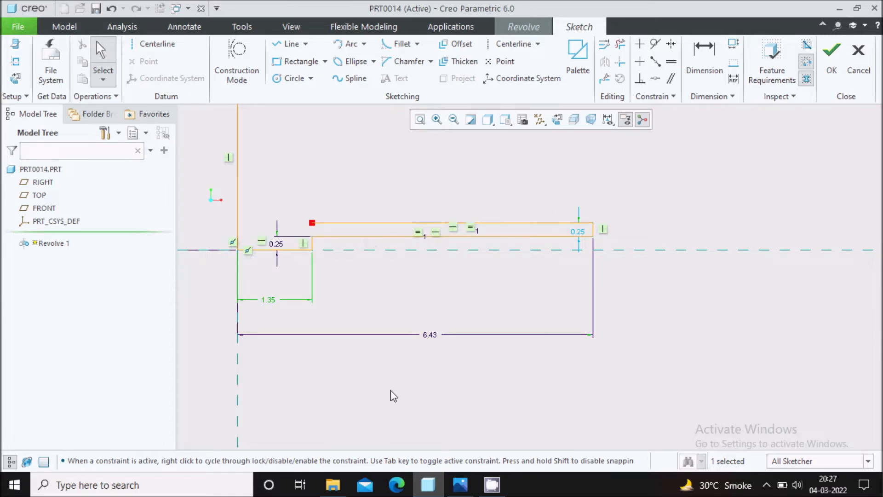
click(457, 488)
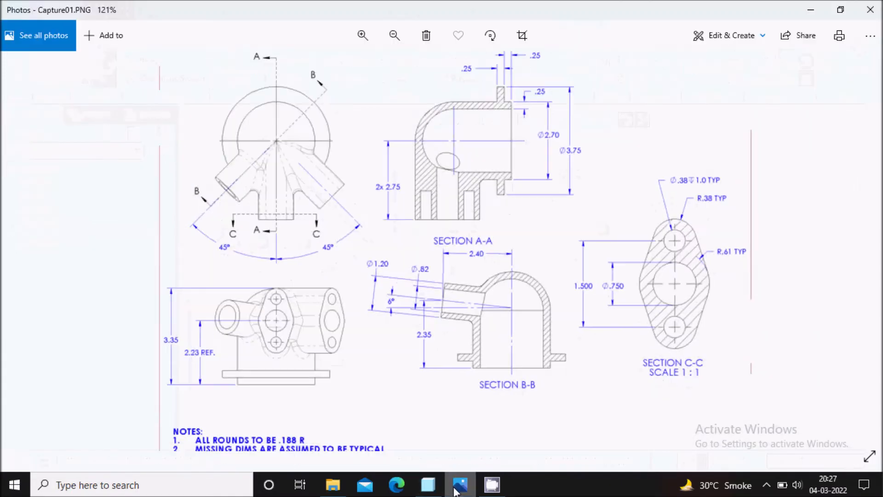
click(456, 489)
click(462, 492)
click(462, 492)
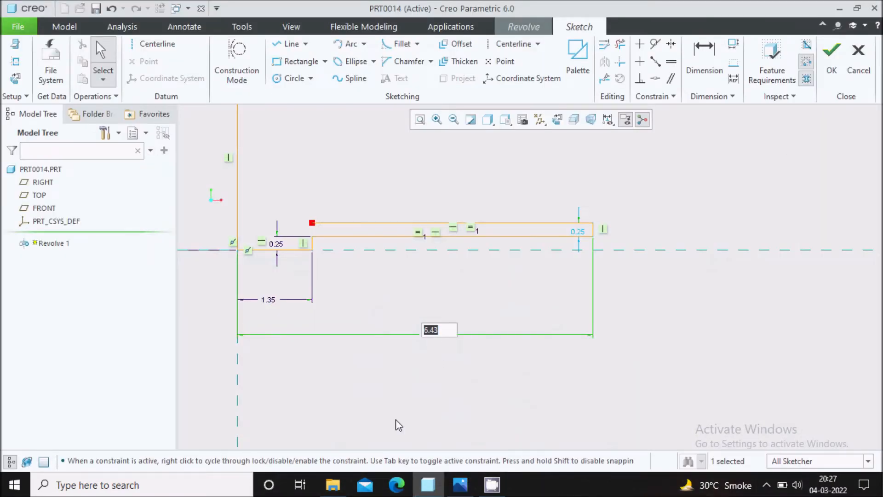
text(3.75/2)
key(Return)
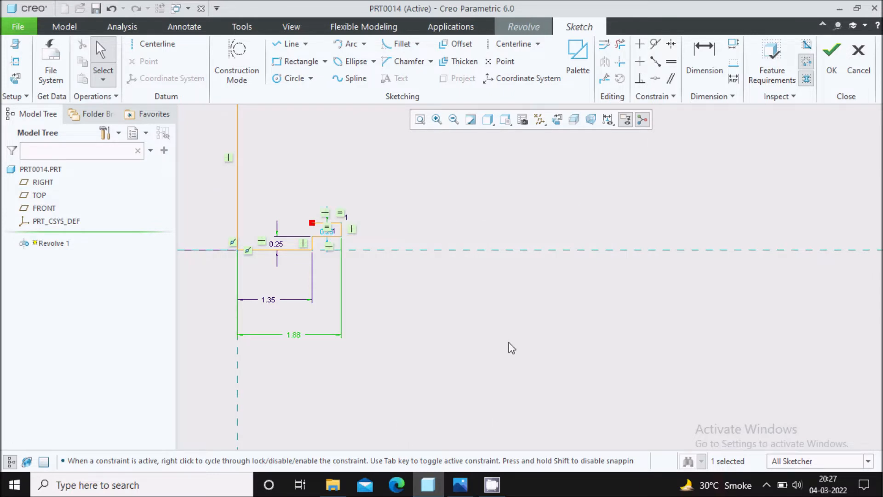
scroll(431, 243, down, 1)
scroll(375, 213, down, 1)
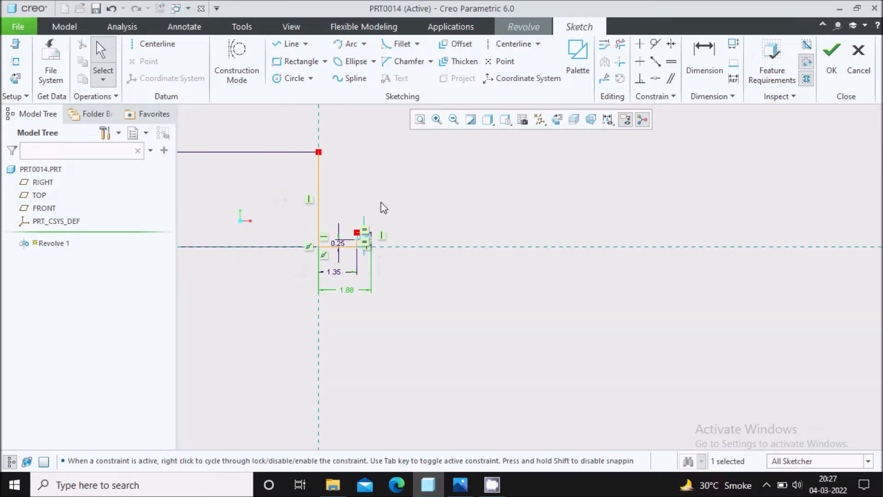
scroll(385, 208, up, 3)
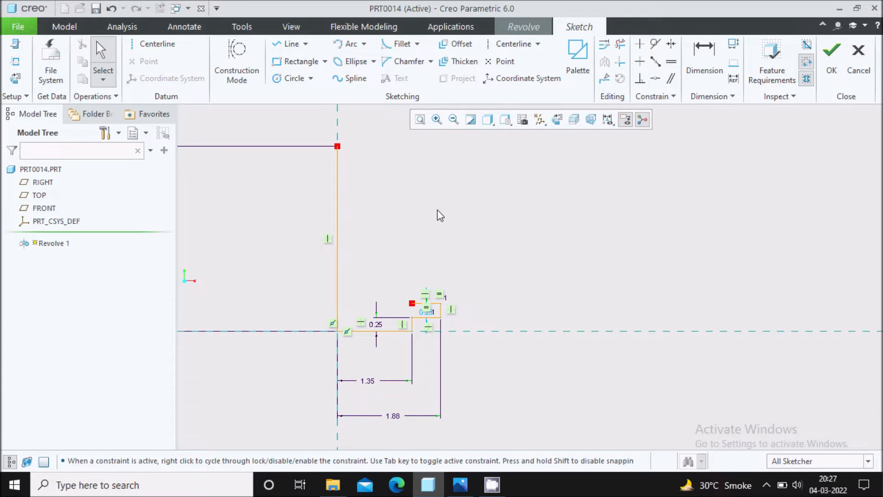
Step: Draw a tall vertical side wall up from the flange step corner
click(290, 45)
click(412, 304)
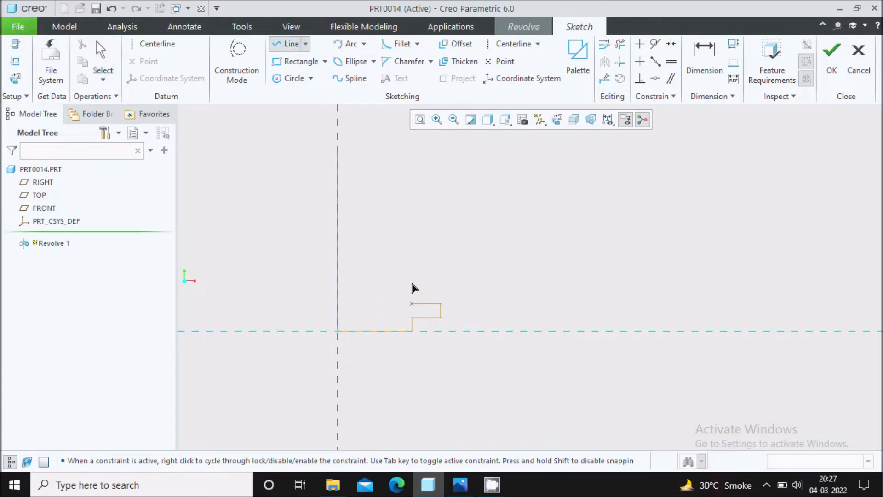
click(412, 137)
middle_click(451, 169)
middle_click(452, 170)
Step: Draw an R 2.40 dome arc from the centreline top across the side wall
click(343, 45)
click(337, 147)
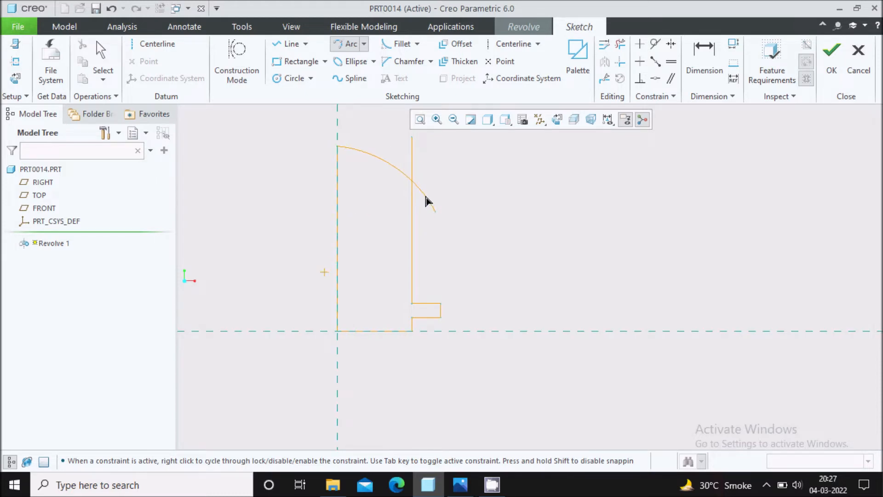
click(426, 198)
middle_click(458, 177)
Step: Trim the arc's overhang and the wall above the arc to close the section
click(620, 43)
drag(448, 182, 421, 209)
scroll(408, 162, down, 3)
drag(407, 160, 437, 182)
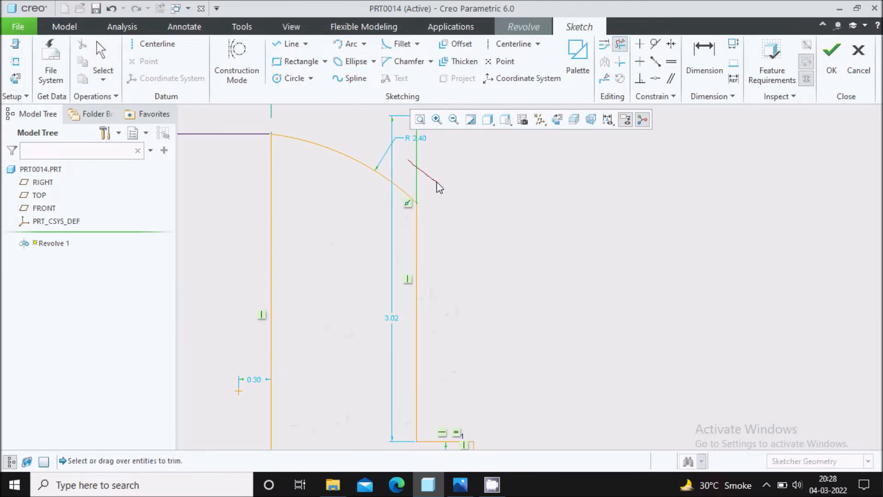
scroll(439, 183, up, 3)
middle_click(460, 185)
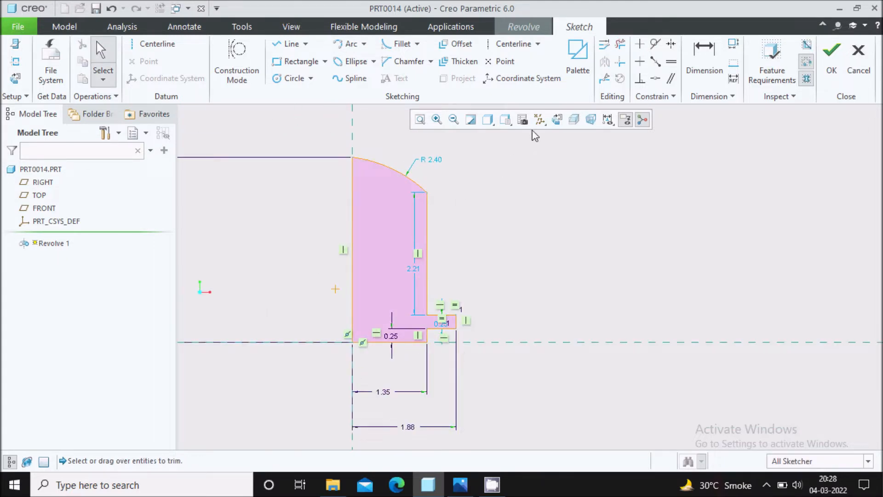
Step: Make the dome arc tangent to the side wall
click(655, 46)
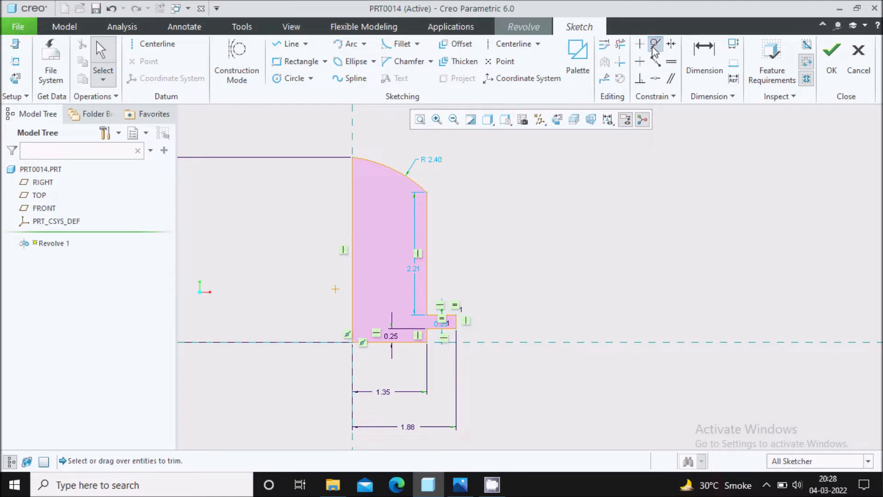
click(426, 216)
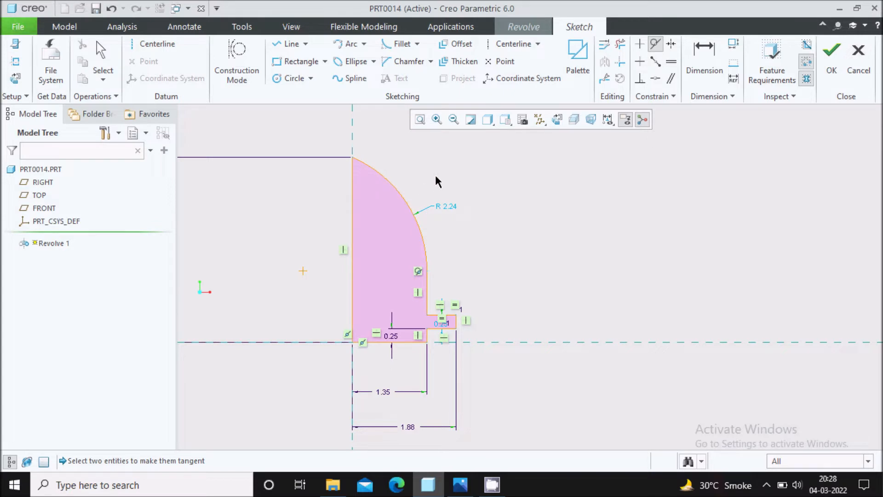
key(Escape)
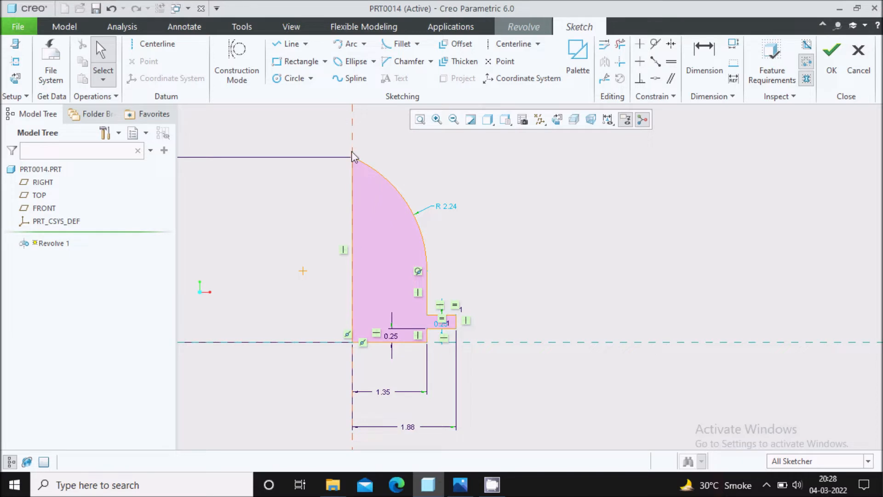
Step: Place the arc's centre point on the reference centreline with a Coincident constraint
click(655, 78)
click(302, 272)
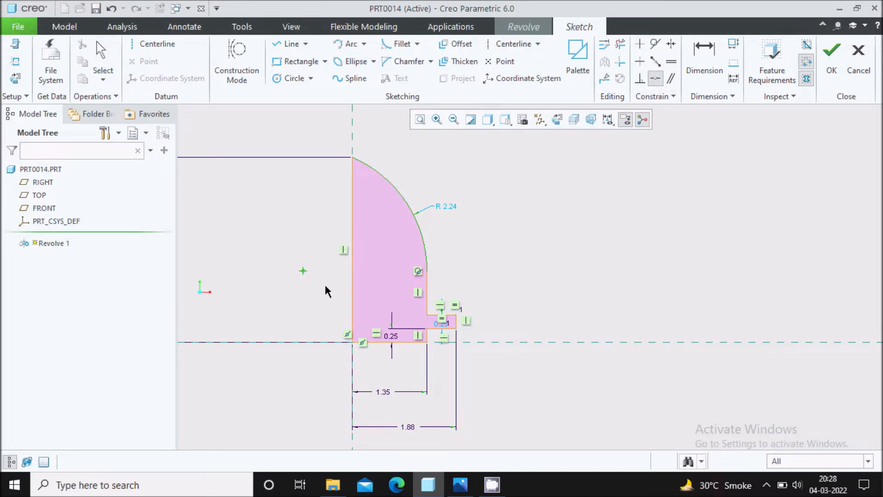
click(353, 135)
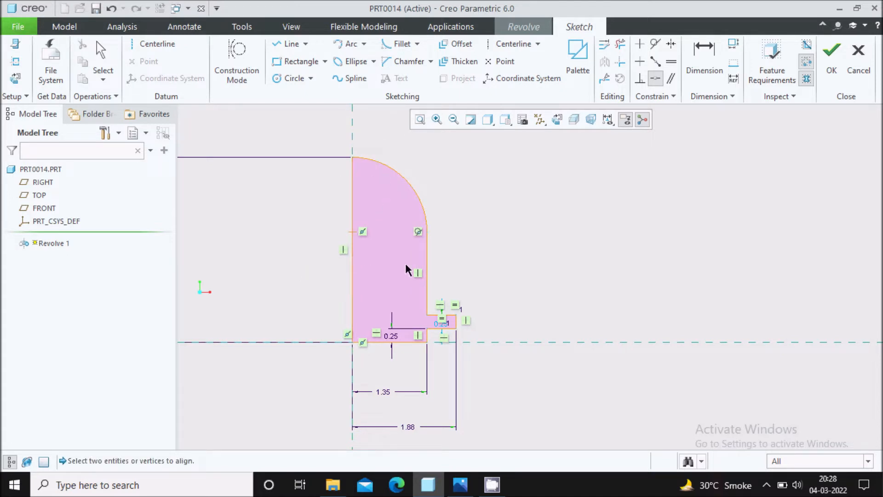
scroll(471, 218, up, 5)
middle_click(499, 184)
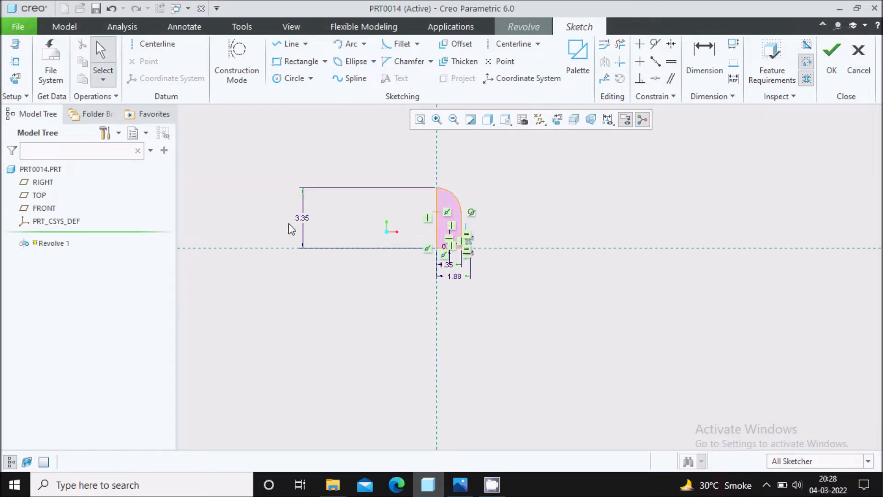
Step: Move the 3.35 and 1.35 dimensions closer to the profile
mouse_move(307, 225)
mouse_down()
mouse_move(405, 218)
mouse_move(416, 226)
mouse_up()
scroll(416, 226, down, 3)
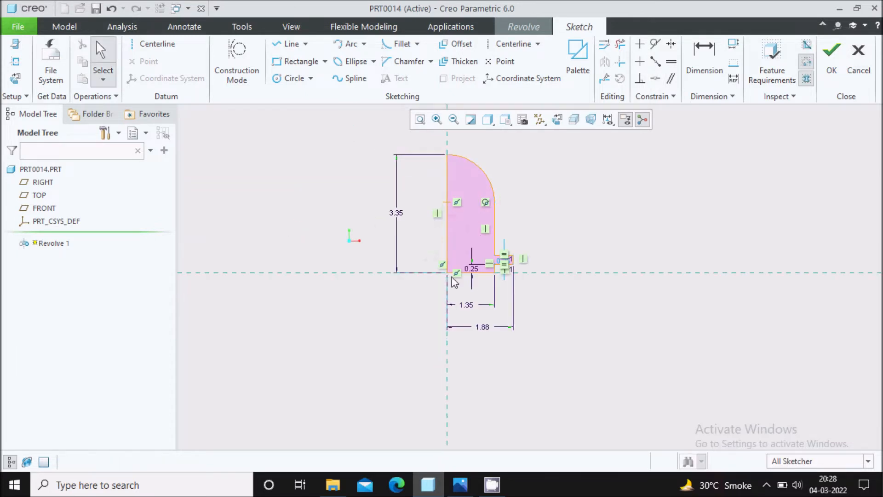
scroll(496, 301, down, 2)
drag(460, 308, 470, 291)
scroll(492, 325, up, 1)
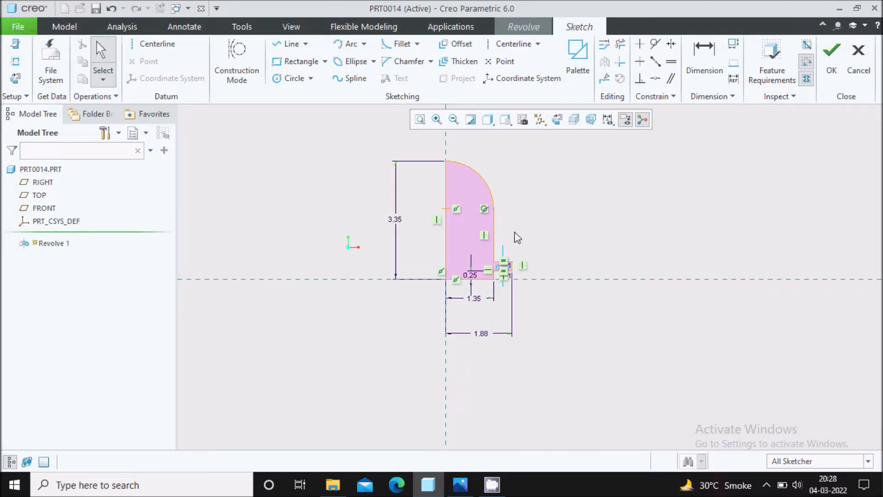
scroll(517, 235, up, 2)
scroll(535, 203, down, 1)
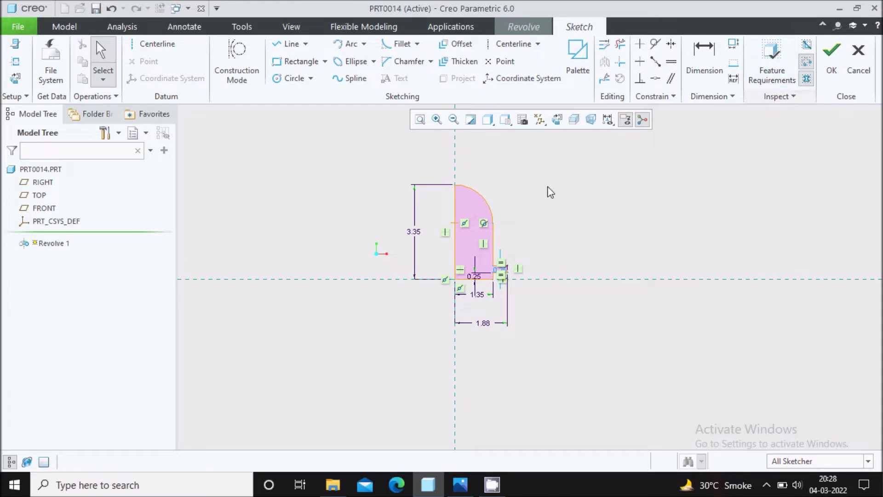
Step: Add a vertical centreline axis and complete Revolve 1 as a 360° solid
click(162, 46)
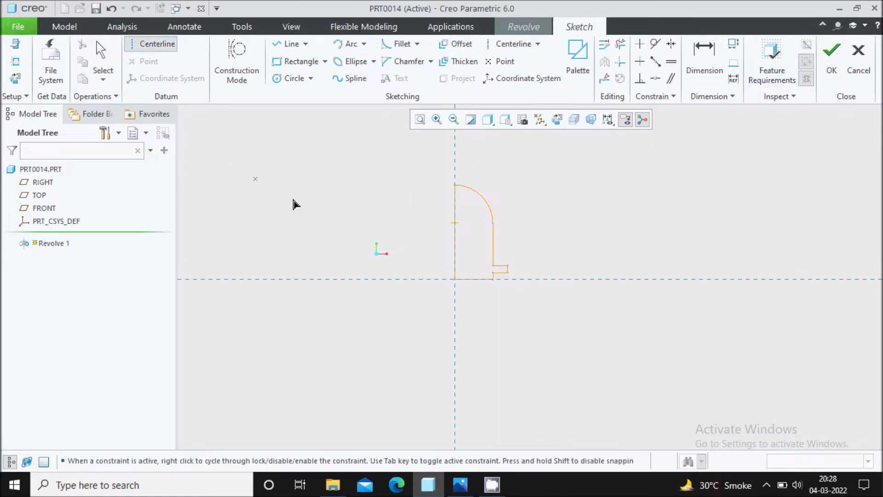
click(456, 185)
click(456, 314)
click(832, 57)
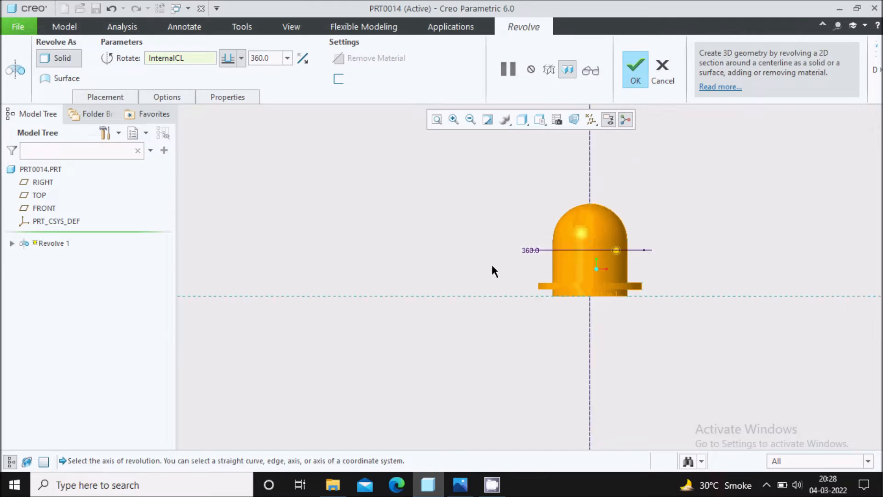
scroll(637, 263, down, 3)
scroll(554, 239, up, 3)
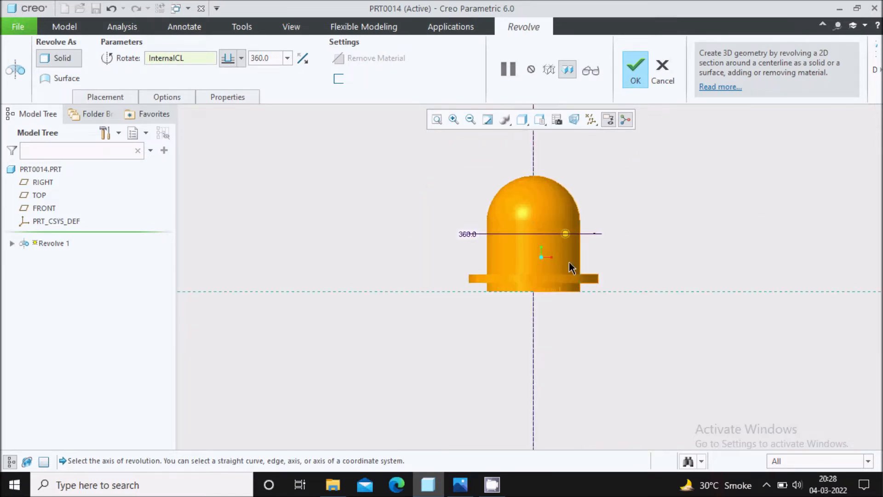
click(637, 79)
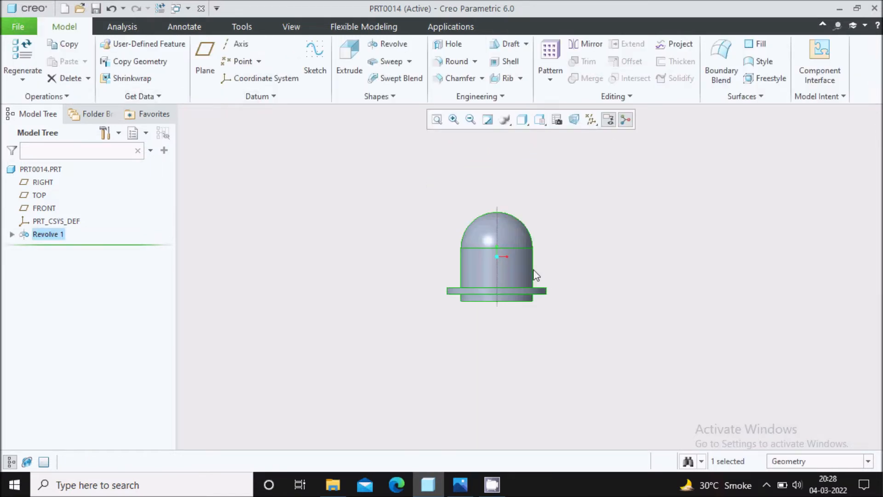
Step: Edit Revolve 1's definition, accept it unchanged, and bring up Capture01.PNG
scroll(586, 223, down, 2)
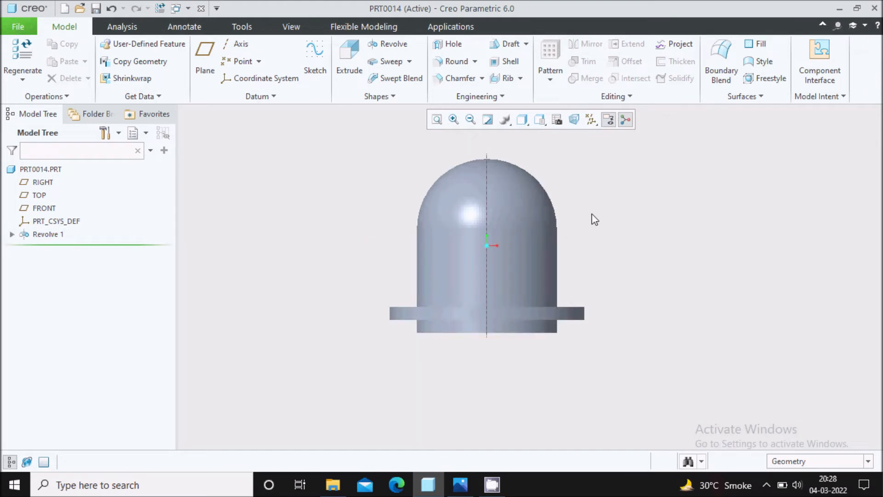
right_click(53, 234)
click(53, 234)
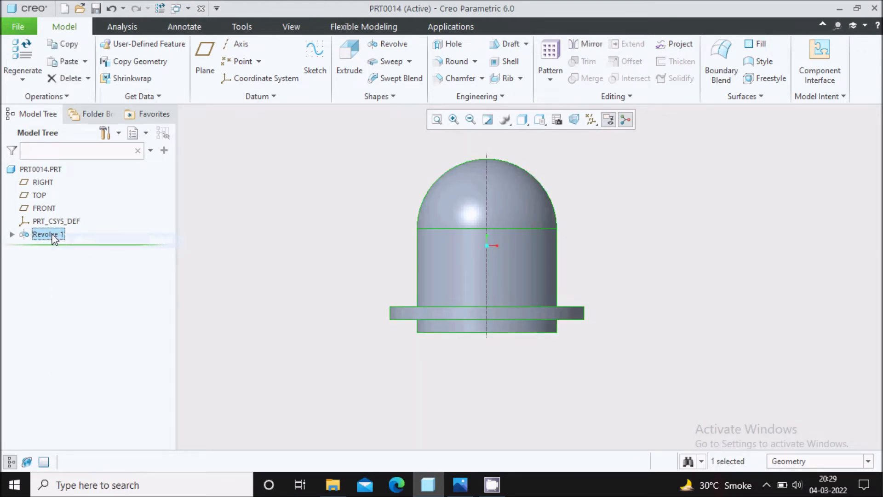
right_click(53, 233)
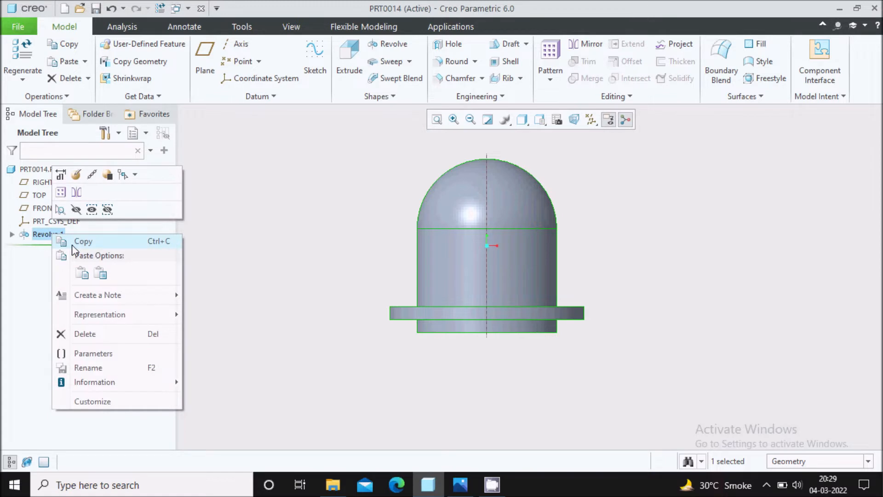
click(77, 175)
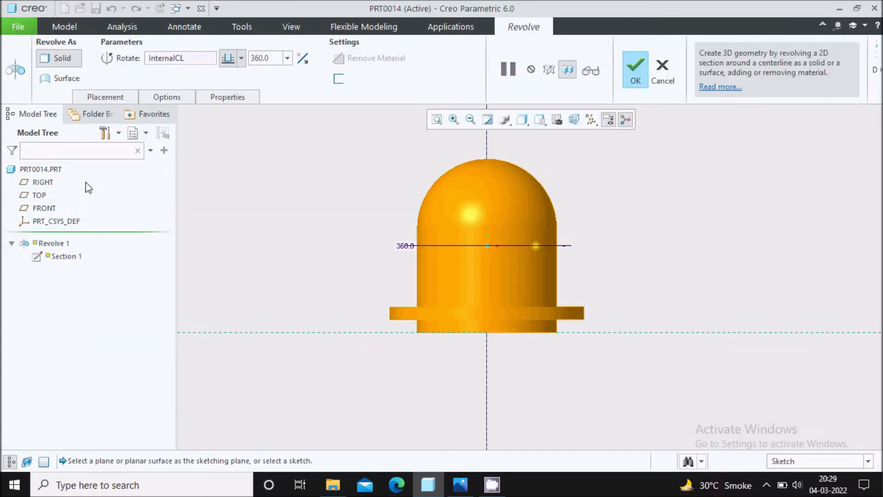
click(636, 74)
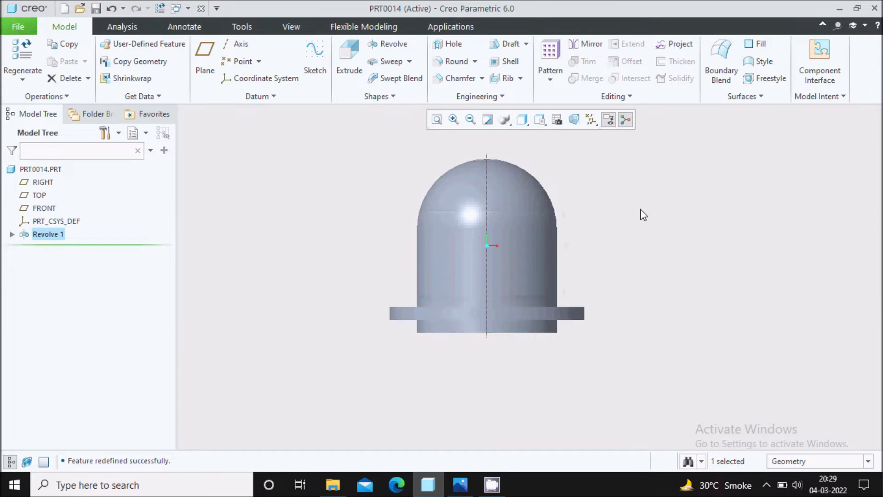
scroll(598, 225, up, 2)
click(461, 484)
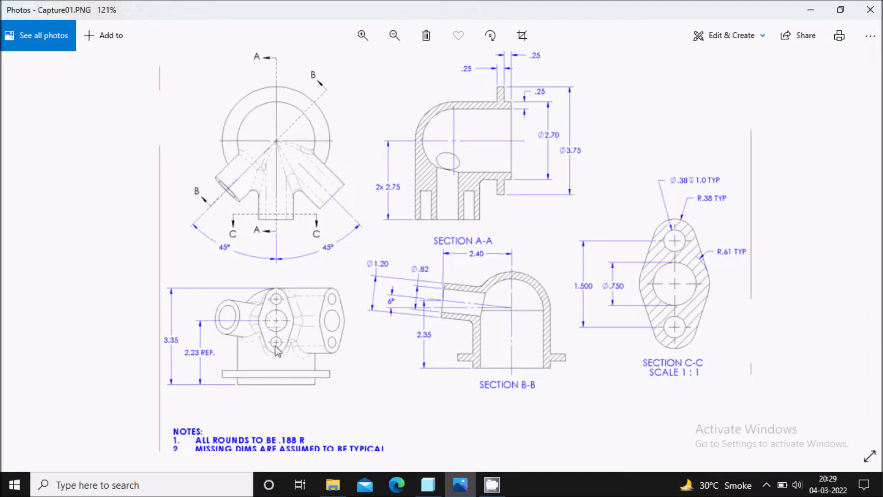
Step: Switch from the Capture01.PNG drawing back to the PRT0014 model in Creo
click(435, 486)
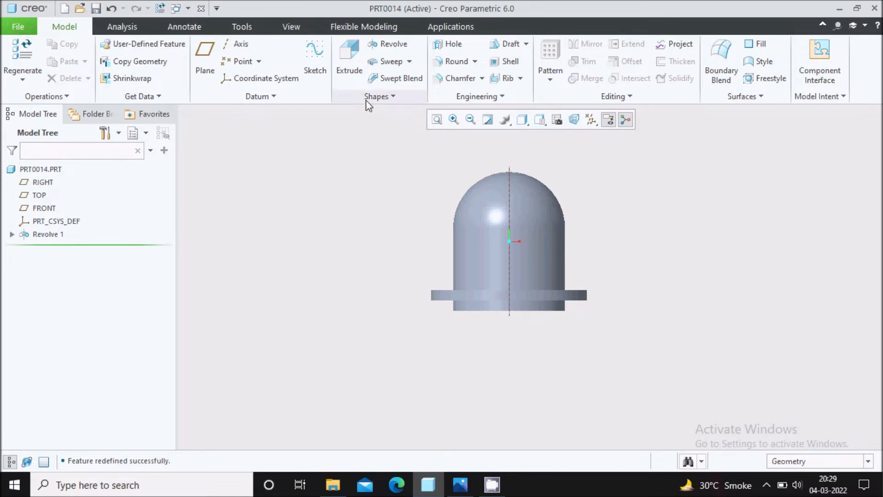
Step: Start an extrusion sketched face-on on FRONT, using the dome outline and bottom edge as references
click(358, 69)
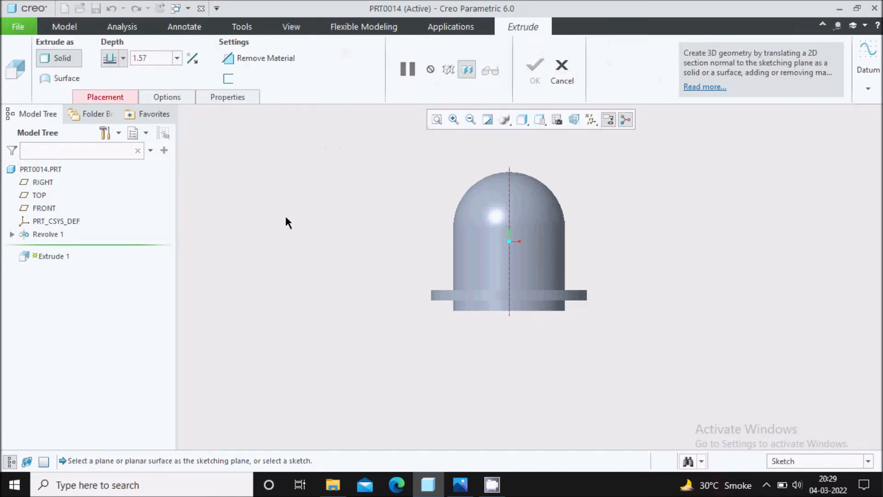
click(44, 208)
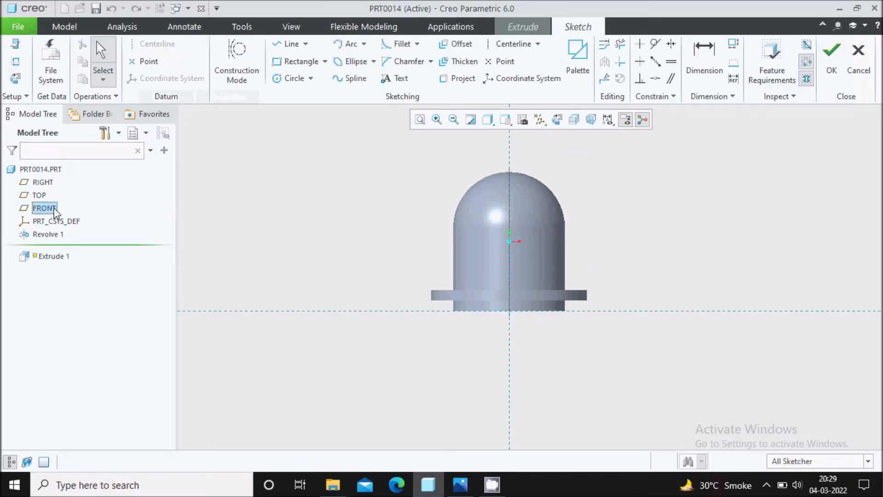
click(557, 119)
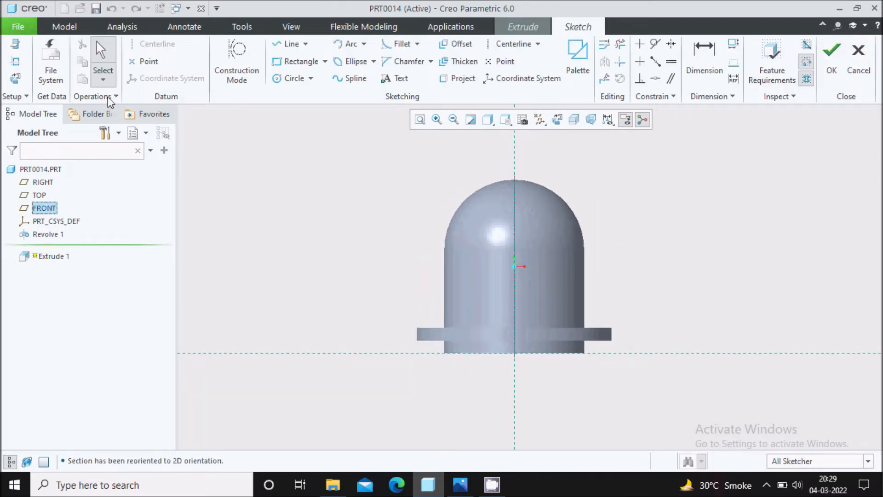
click(16, 65)
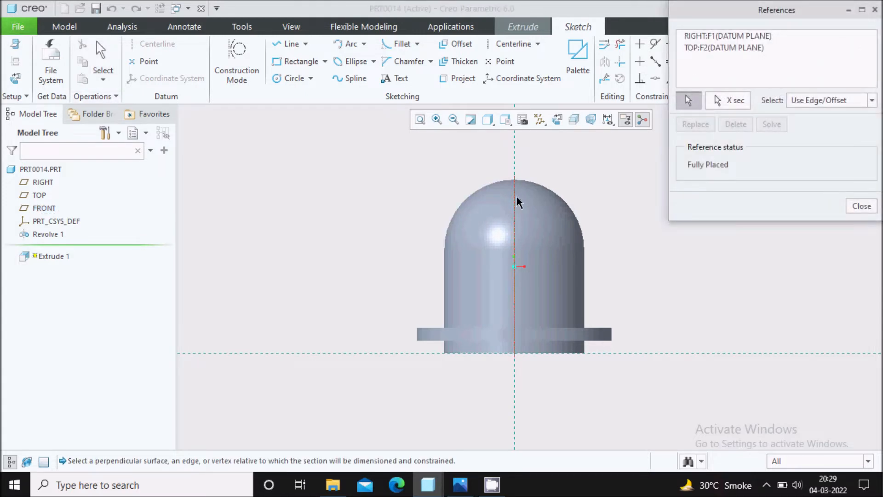
click(539, 190)
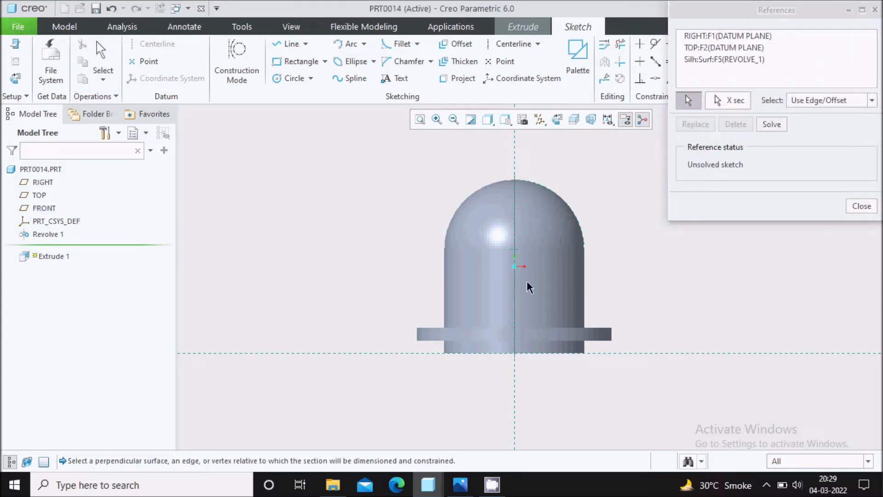
click(539, 356)
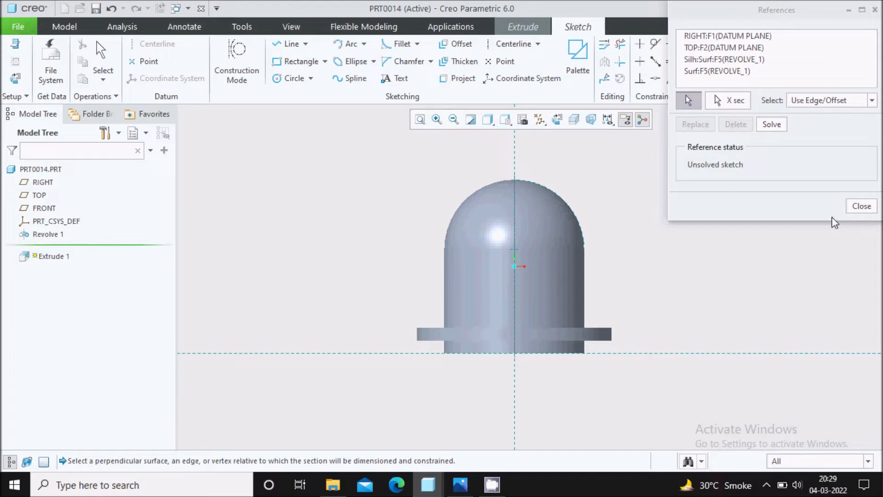
click(859, 209)
scroll(567, 202, down, 4)
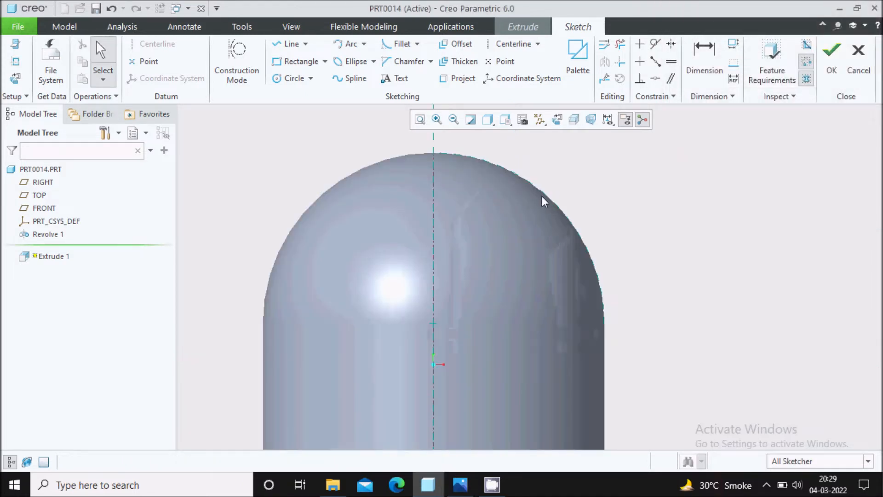
Step: Draw three circles on the centreline: one near the dome top, one low, one mid-way
scroll(526, 176, up, 3)
scroll(512, 231, down, 2)
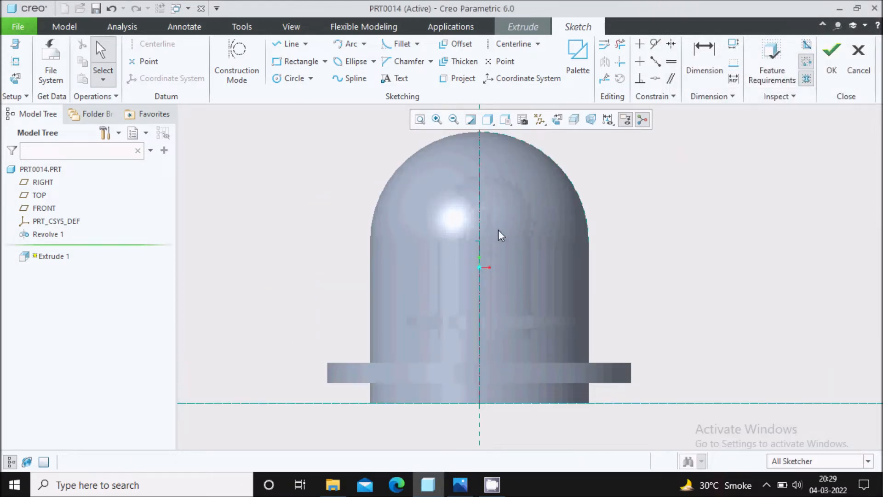
click(294, 78)
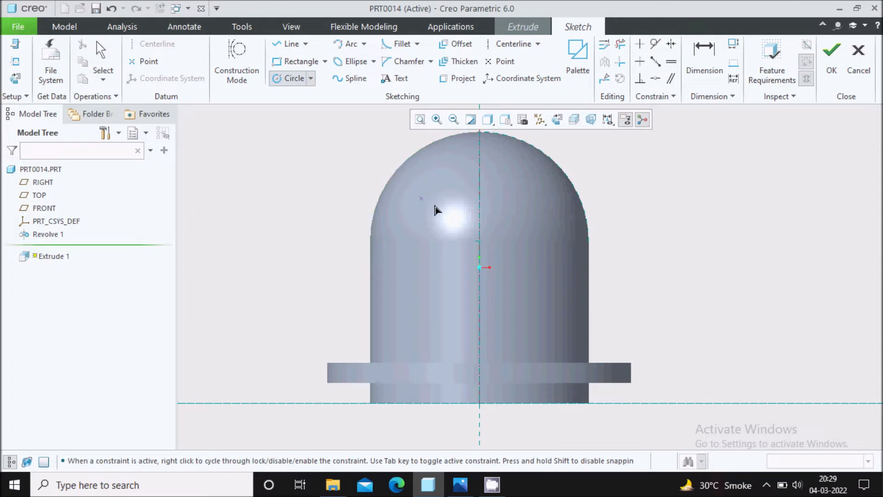
click(480, 183)
click(494, 195)
click(480, 332)
click(499, 340)
click(479, 268)
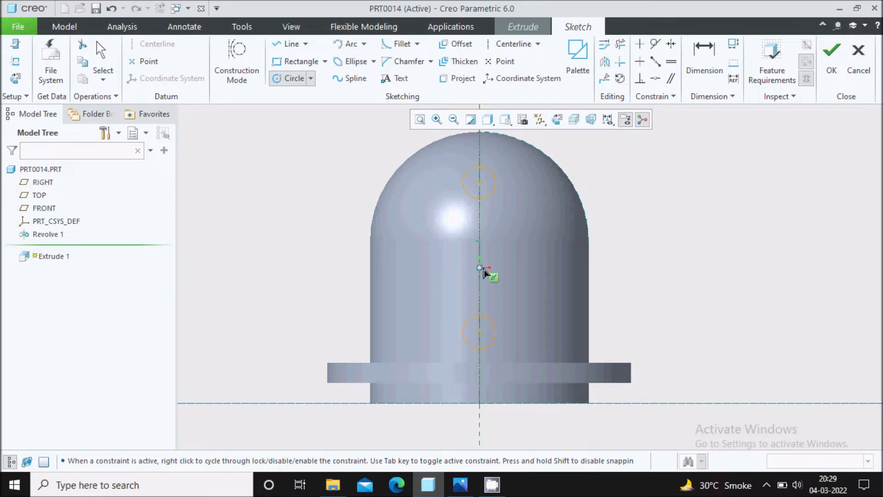
click(514, 281)
middle_click(533, 225)
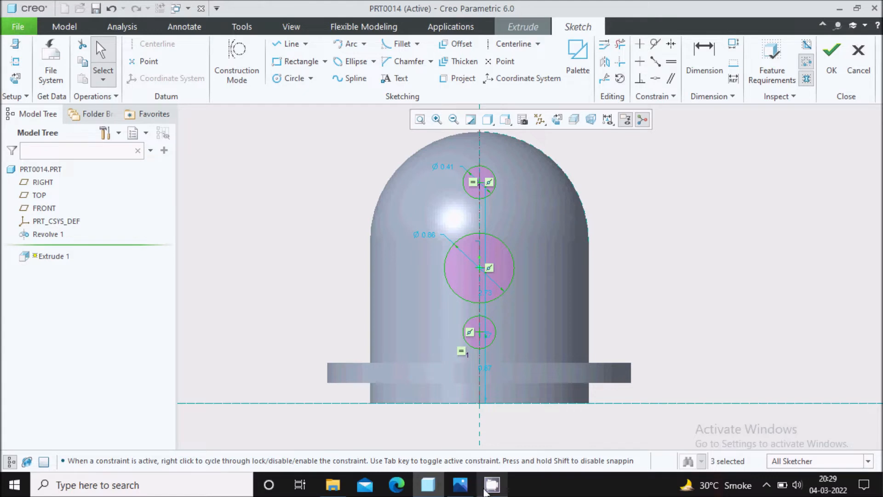
Step: Change the Ø0.41 circle's diameter to 0.76, entered as 0.38*2
click(460, 484)
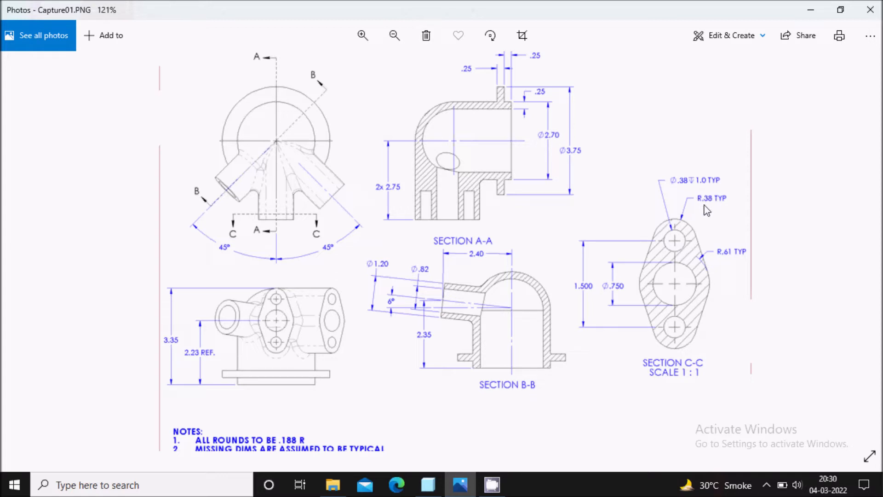
click(462, 486)
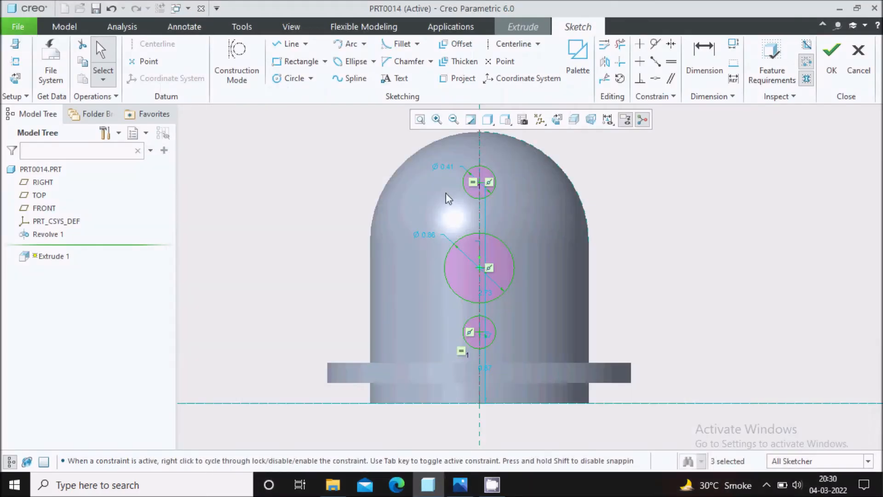
double_click(445, 166)
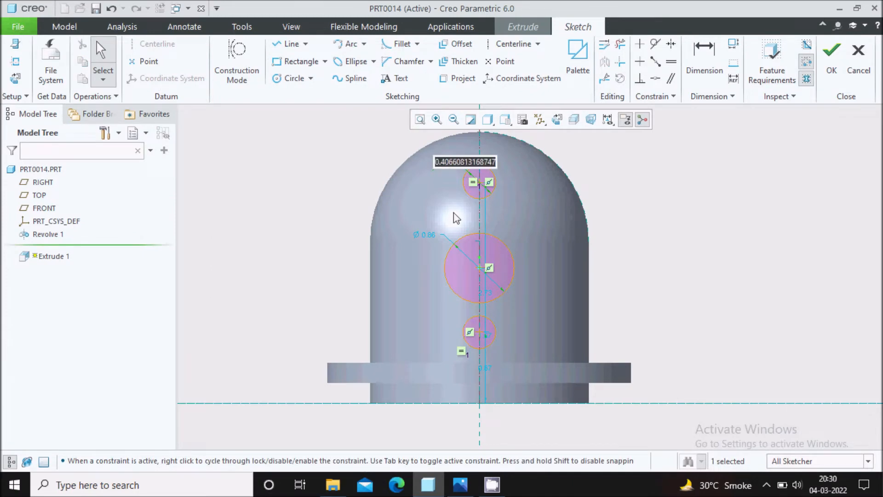
click(462, 486)
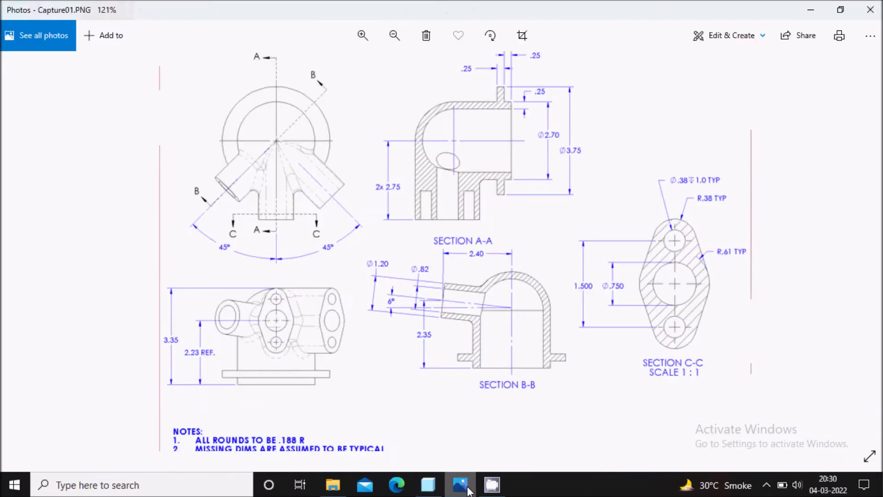
click(461, 485)
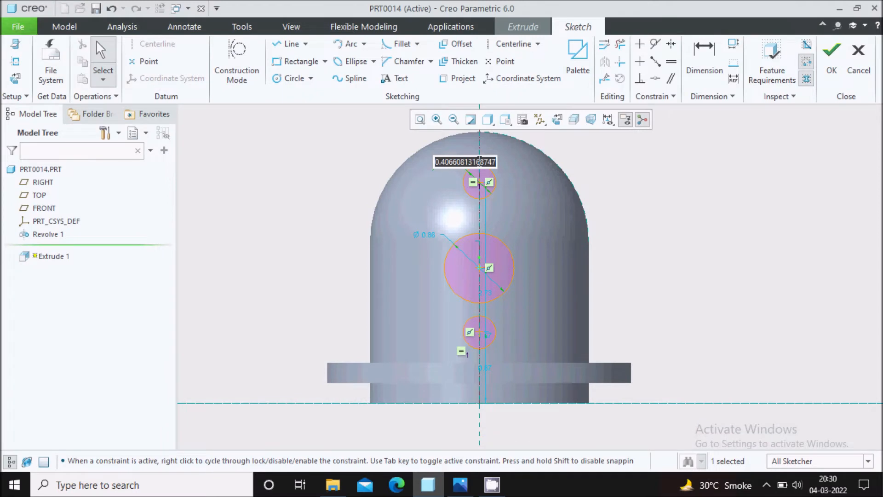
text(0.)
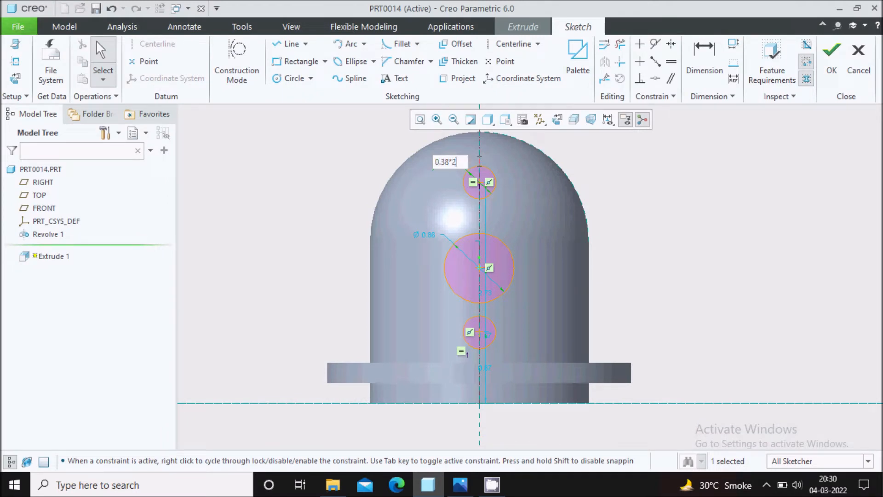
text(38*2)
key(Return)
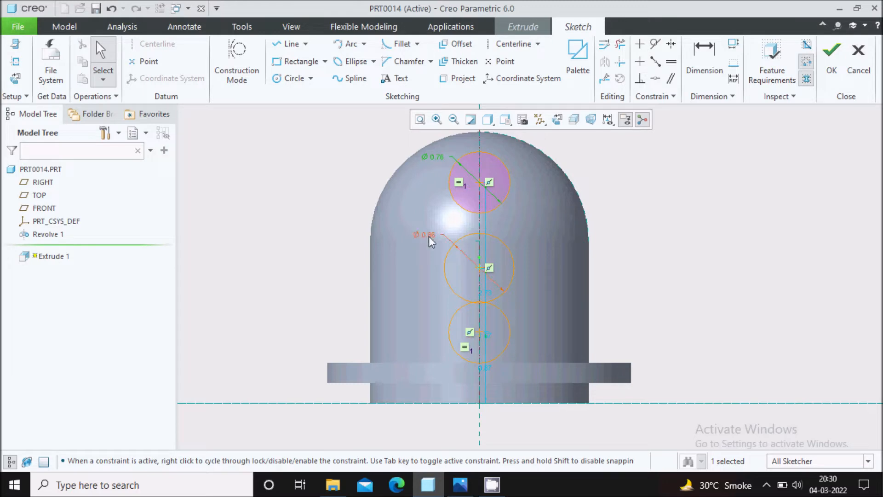
click(460, 484)
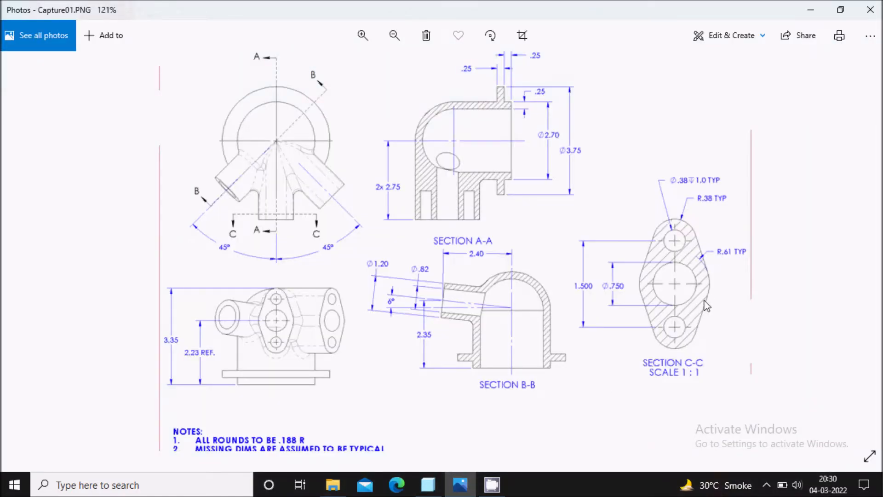
click(460, 484)
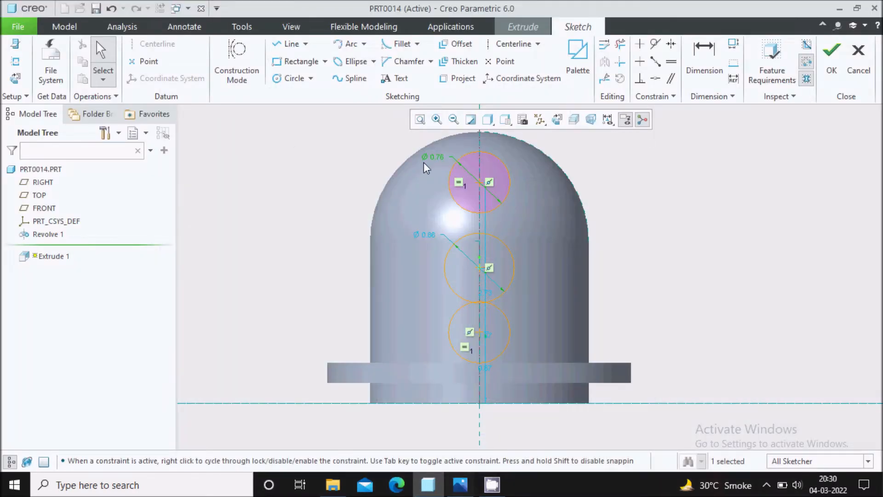
Step: Change the middle Ø0.86 circle's diameter to 3.22
double_click(428, 235)
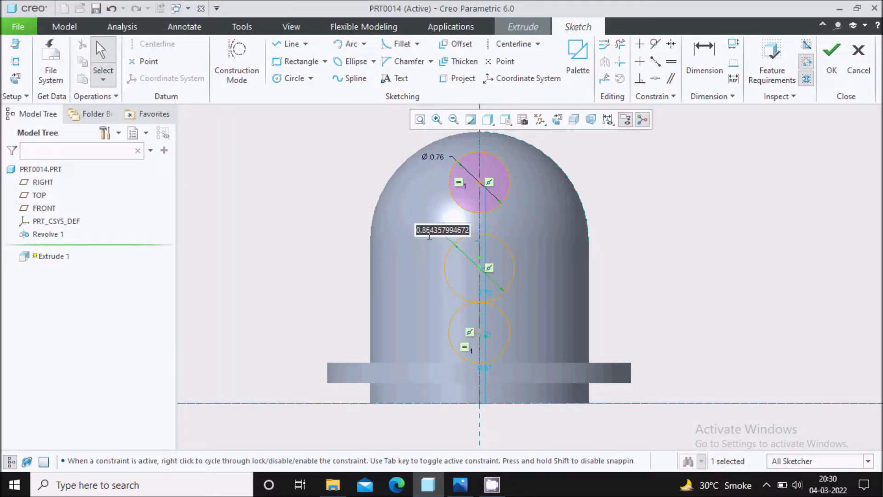
text(1.61*2)
key(Return)
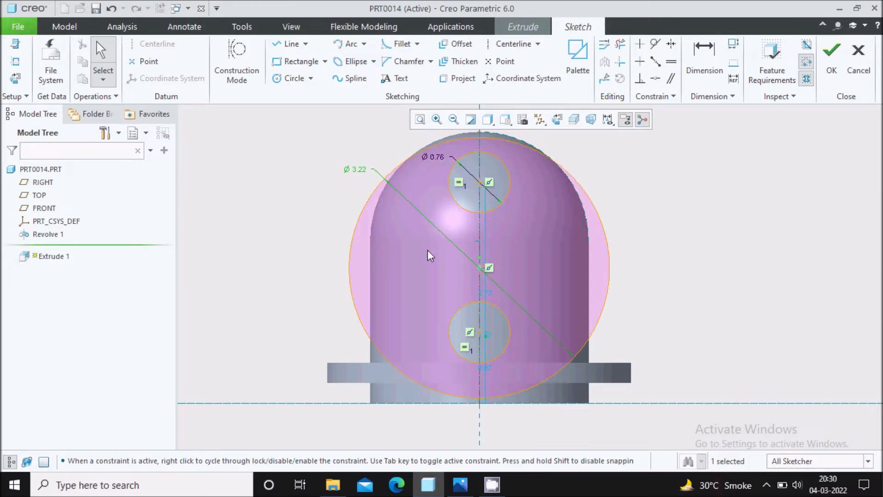
click(460, 484)
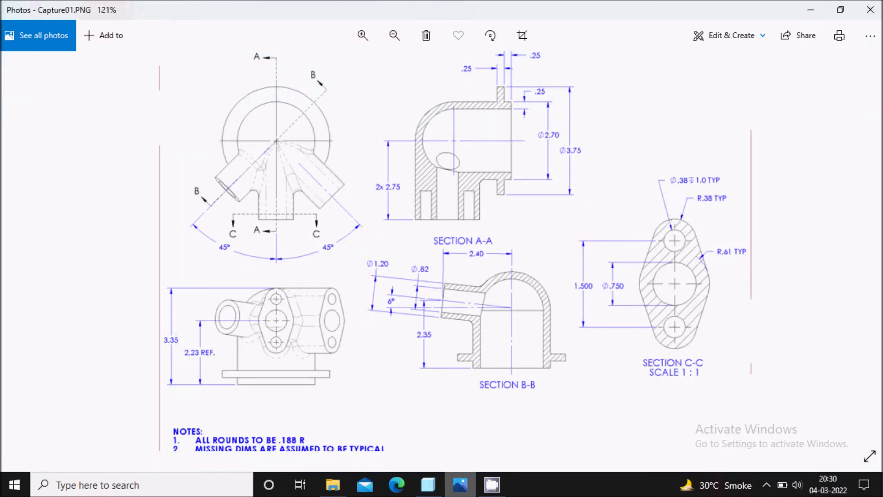
key(alt+Tab)
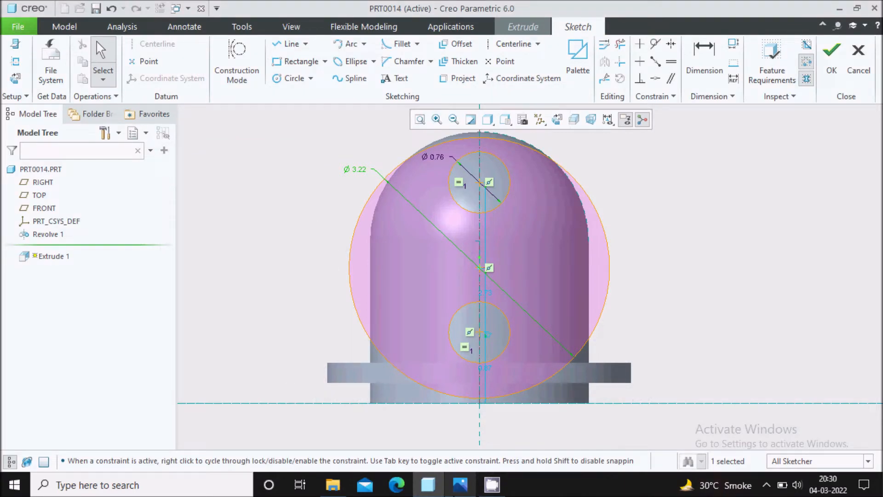
click(462, 491)
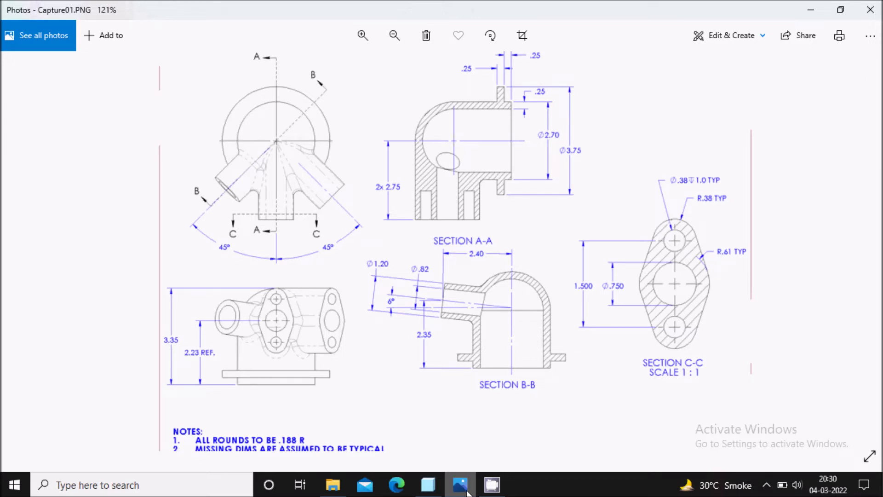
click(467, 492)
Step: Reduce the large circle from Ø3.22 to Ø1.22, entered as 0.61*2
double_click(363, 171)
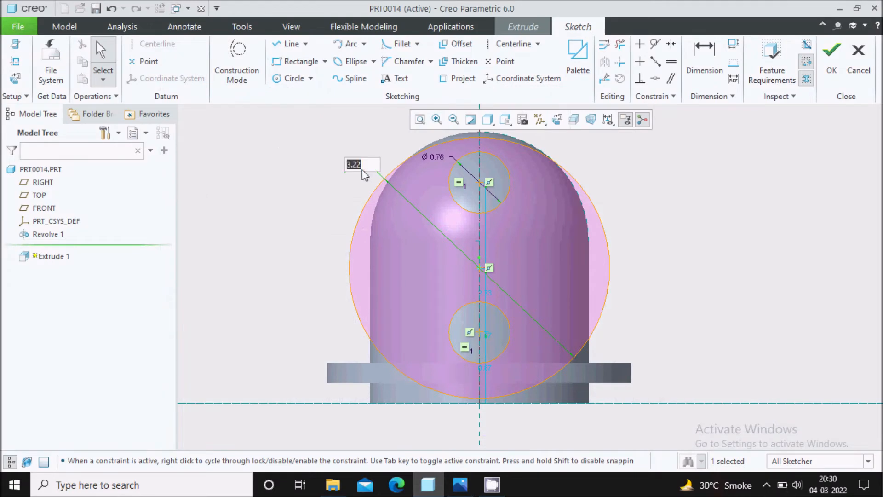
text(0.61*2)
key(Return)
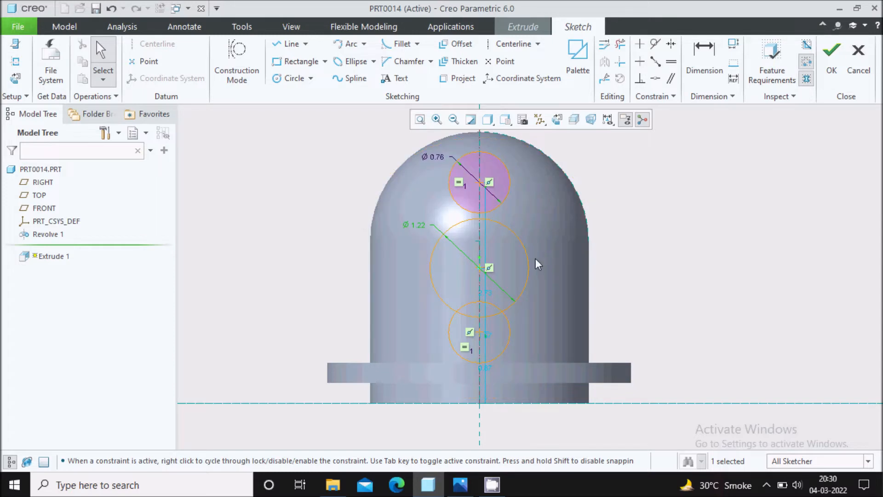
scroll(470, 213, down, 2)
scroll(470, 212, up, 3)
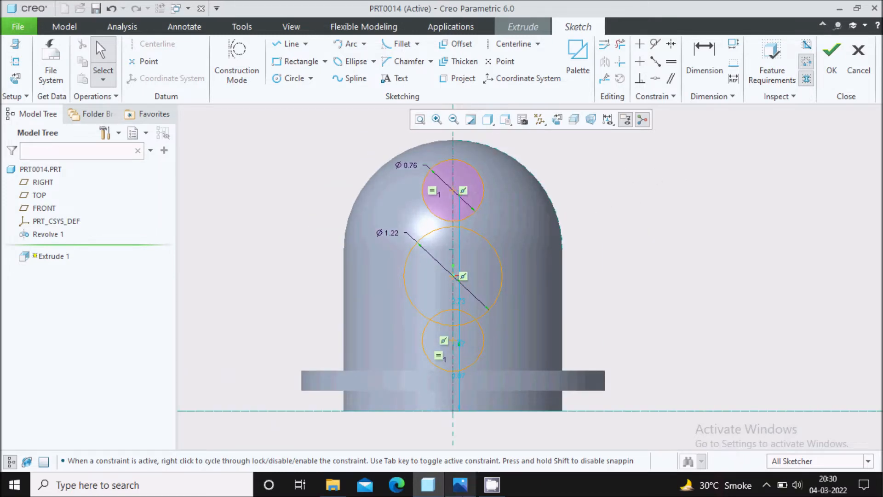
click(460, 484)
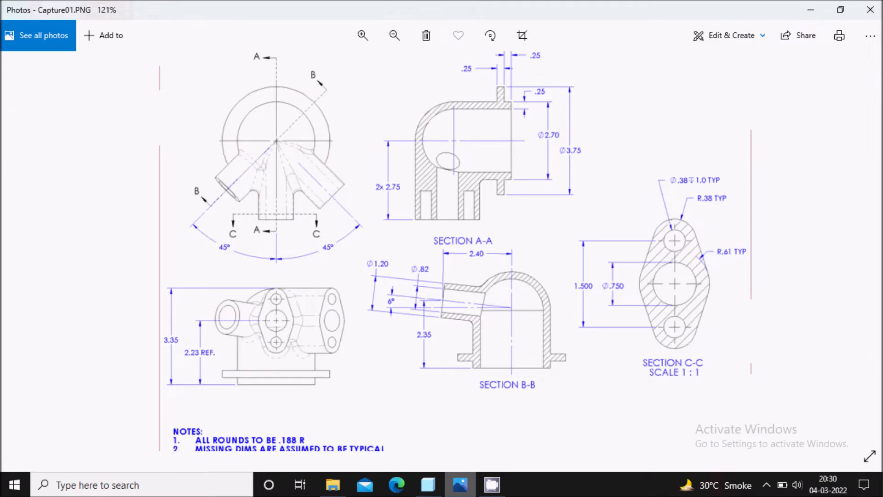
key(alt+Tab)
click(460, 485)
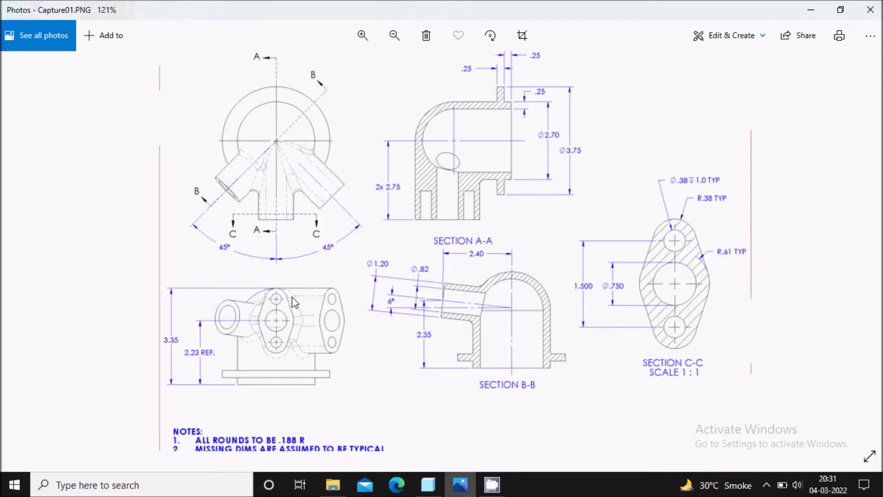
click(459, 487)
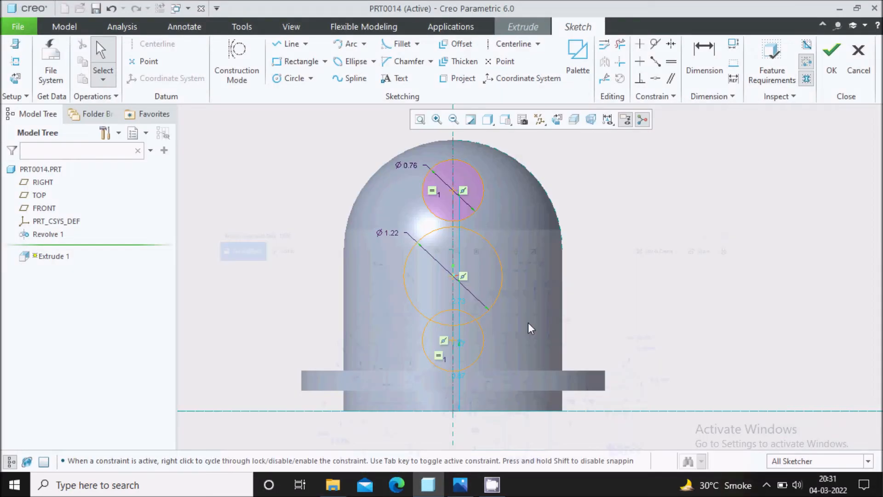
Step: Make the top small circle tangent to the dome outline
click(655, 44)
click(502, 154)
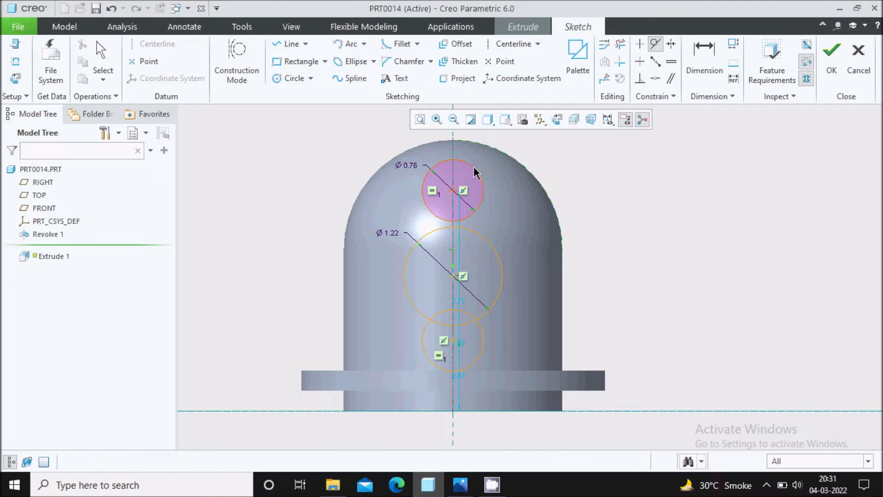
click(476, 172)
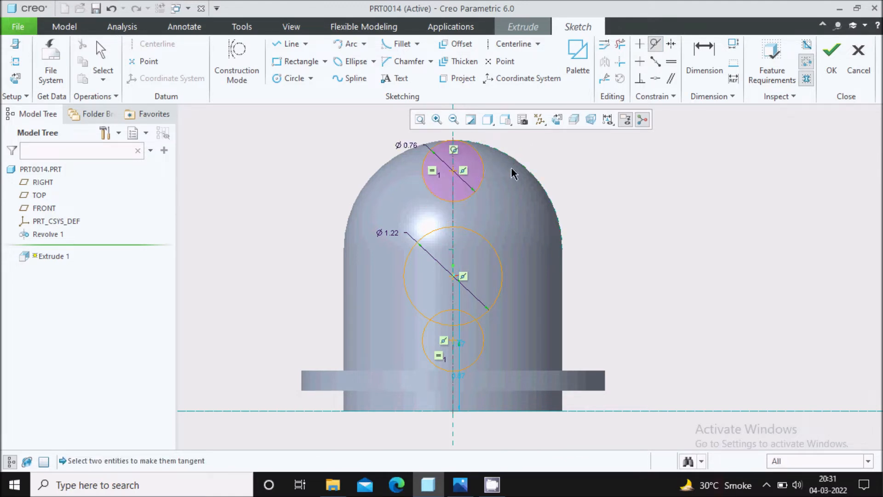
Step: Dimension the two small circles' centres 1.50 apart
click(703, 62)
click(454, 341)
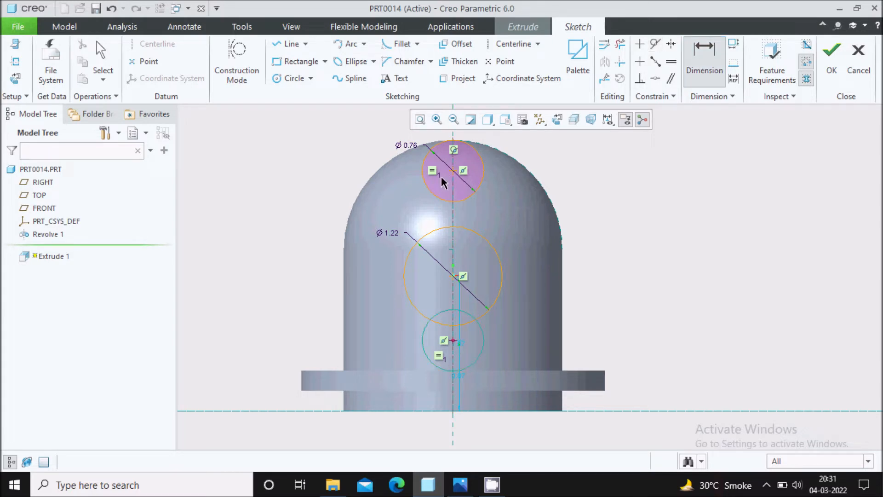
click(454, 173)
middle_click(315, 233)
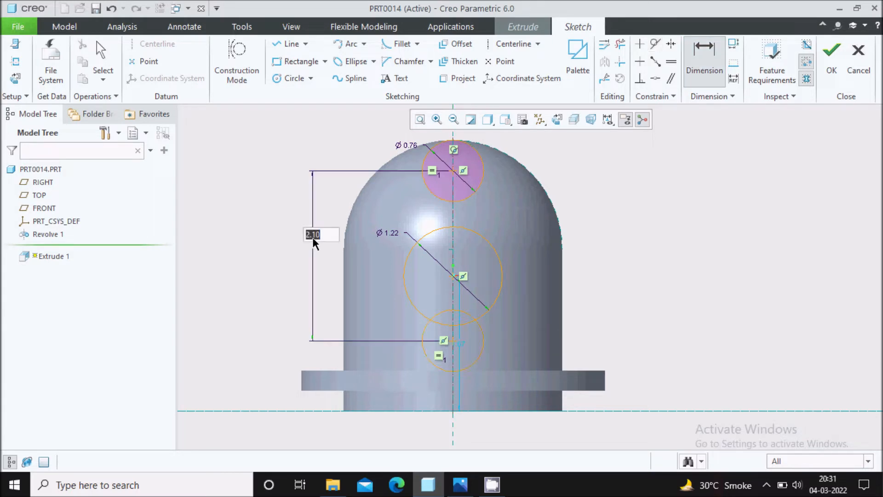
click(460, 485)
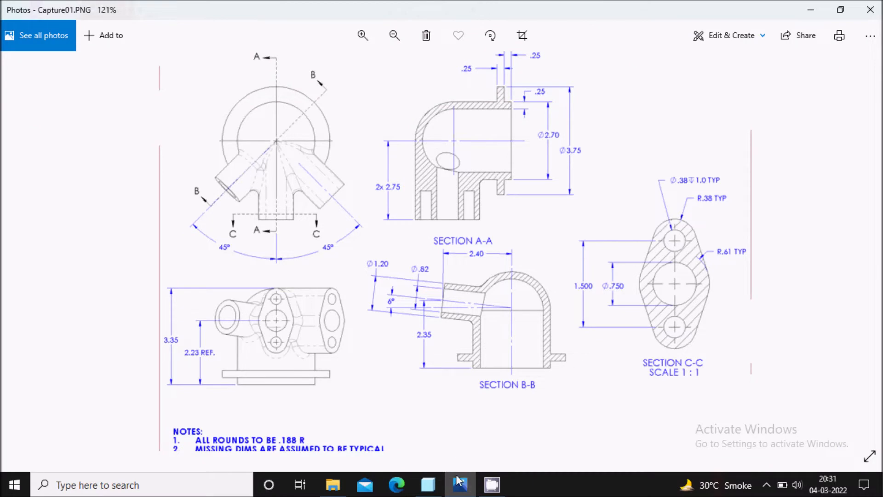
click(460, 484)
text(1)
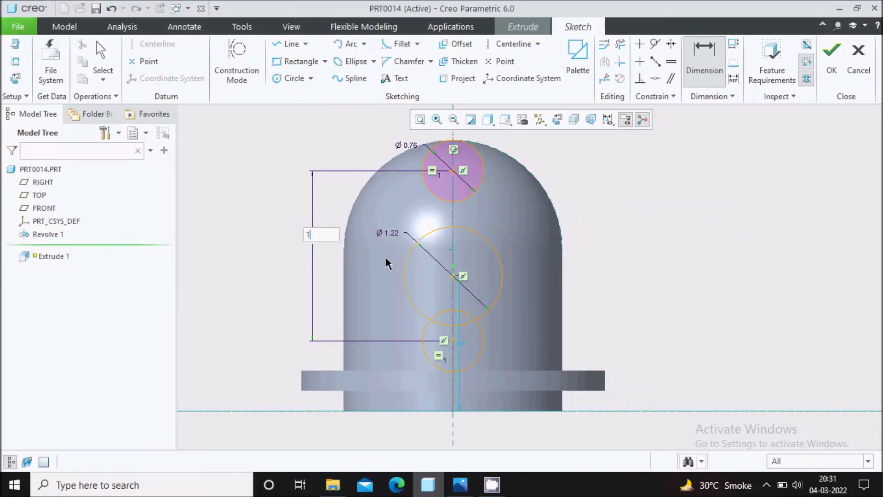
text(.5)
key(Return)
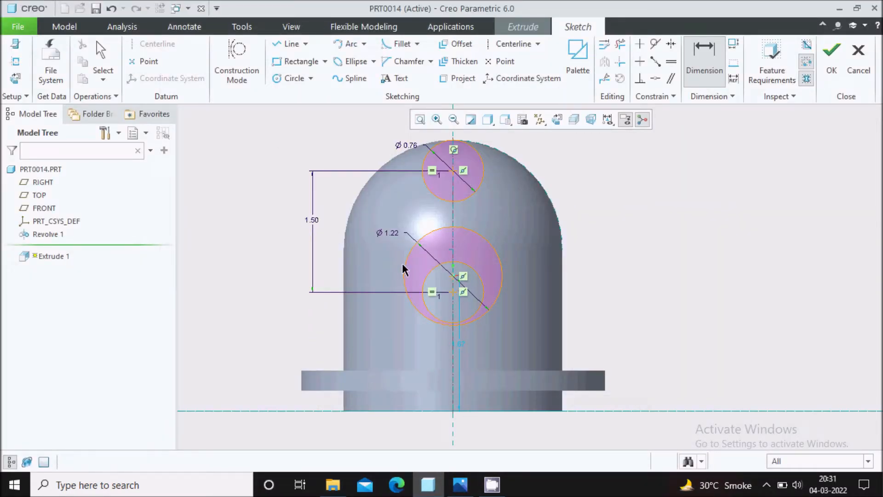
Step: Place the large circle 0.75 (1.5/2) above the lower small circle
scroll(453, 296, down, 5)
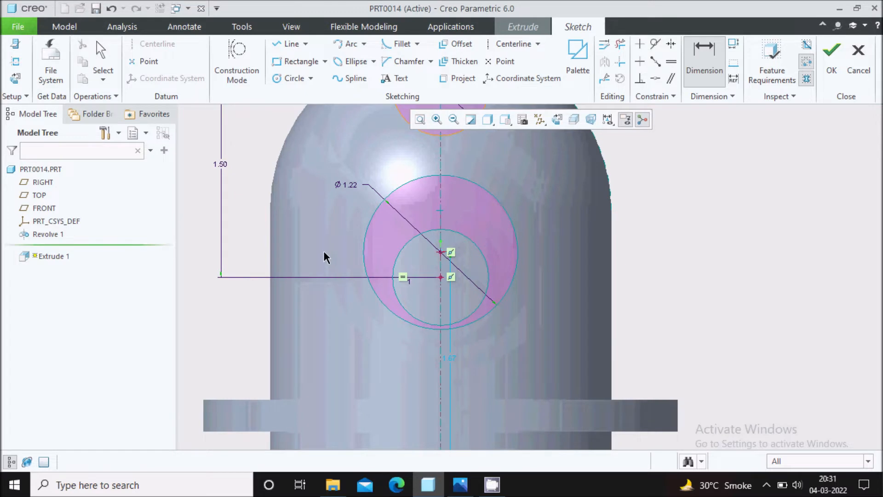
middle_click(325, 258)
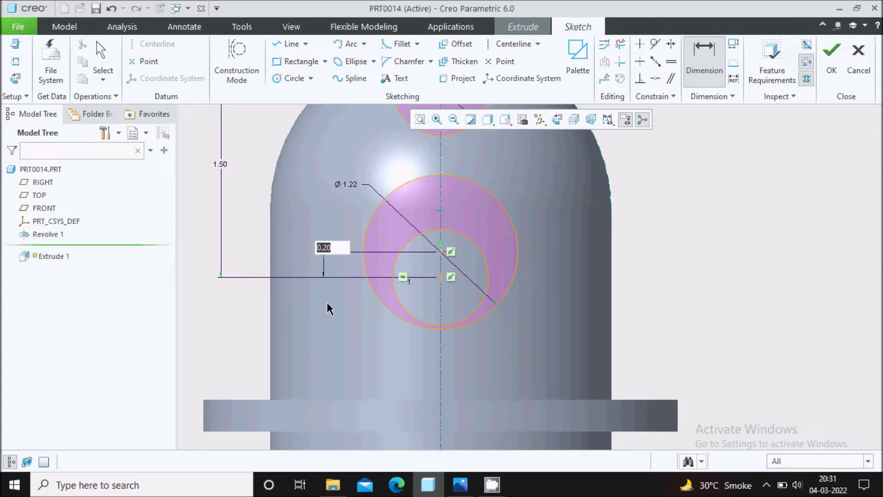
text(1.5/2)
key(Return)
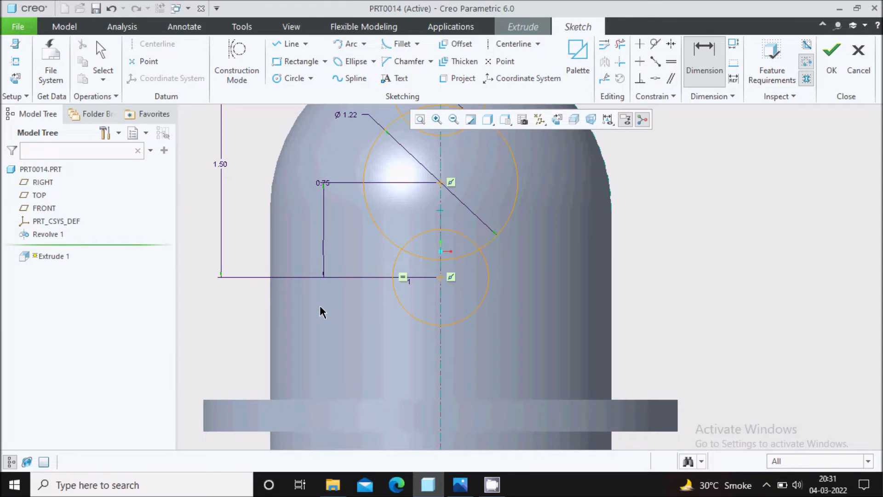
scroll(418, 296, up, 3)
middle_click(550, 236)
scroll(408, 206, down, 2)
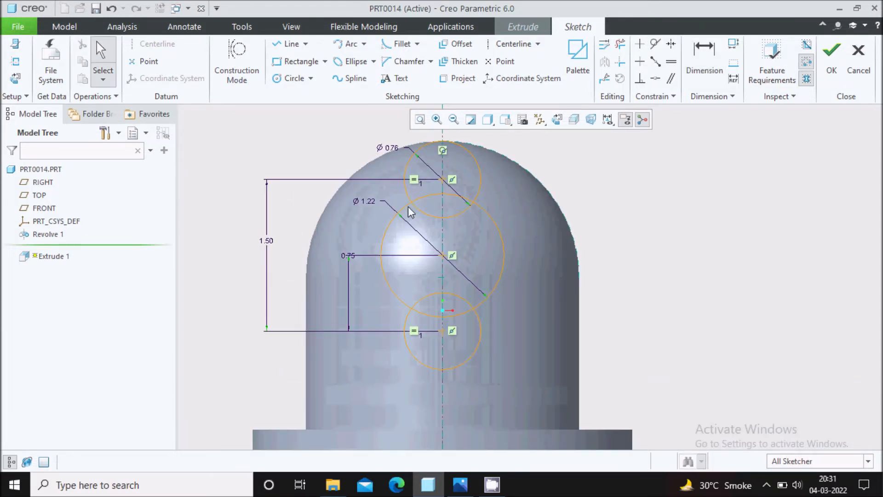
Step: Draw four tangent lines joining both small circles to the large circle on each side
click(306, 44)
click(304, 73)
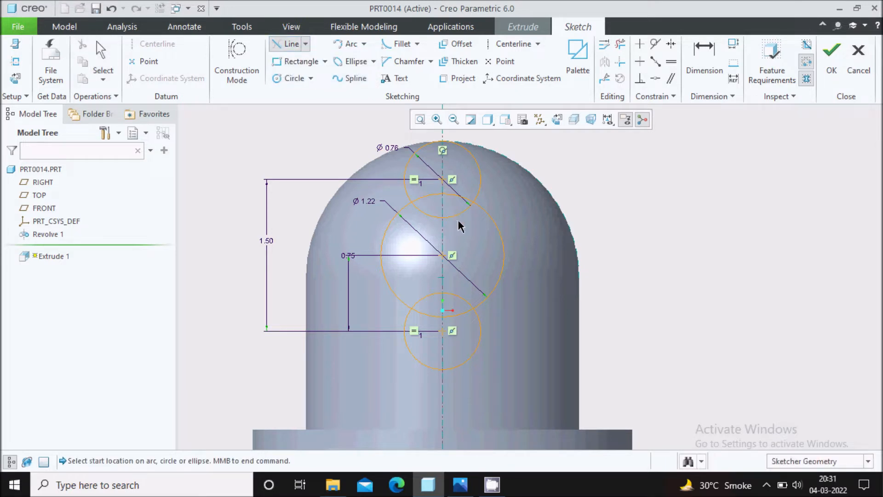
click(479, 178)
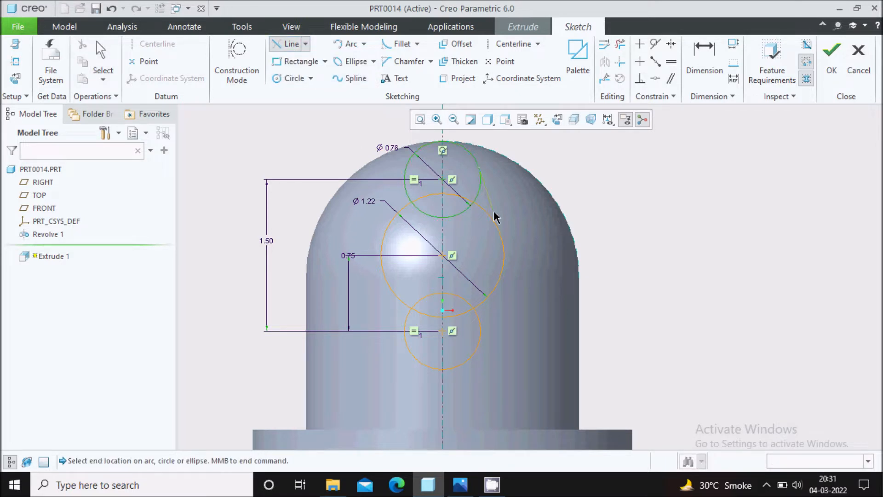
click(503, 237)
click(481, 341)
click(502, 284)
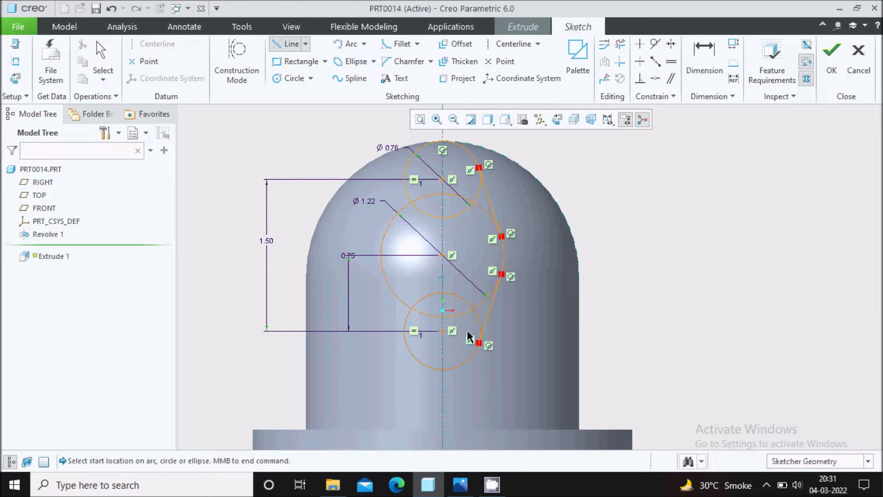
click(404, 341)
click(393, 296)
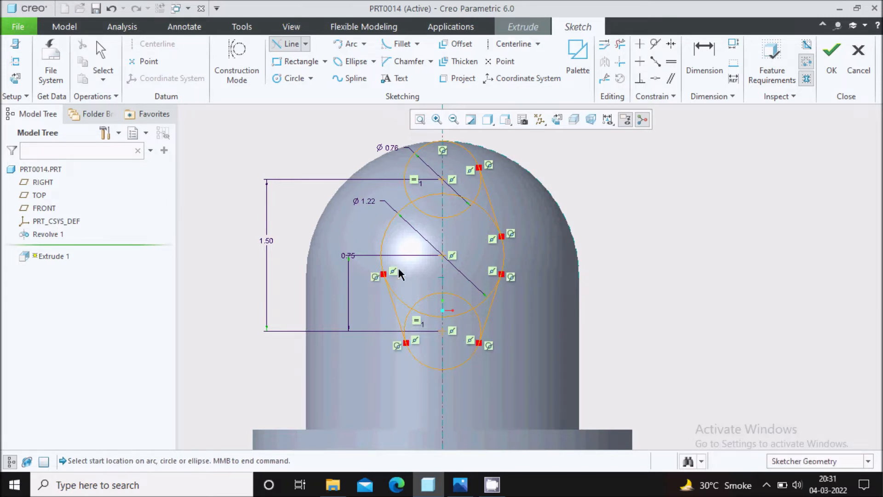
click(405, 175)
click(390, 223)
scroll(457, 207, down, 2)
middle_click(637, 173)
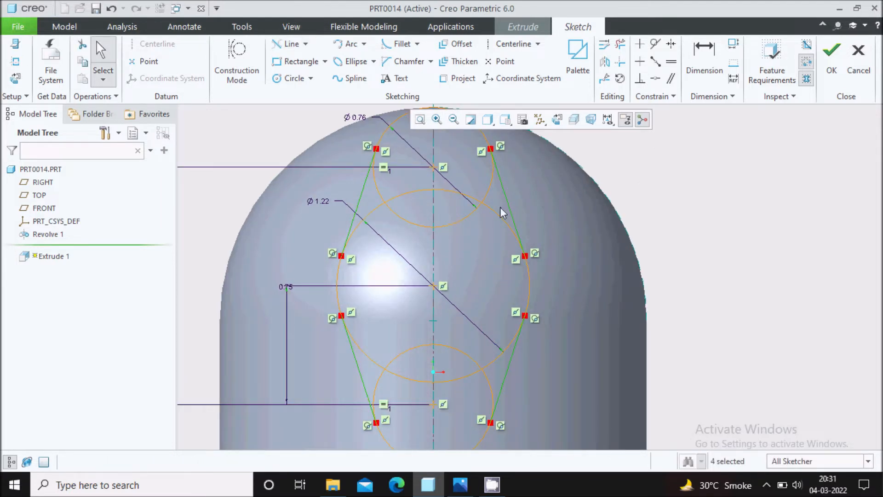
scroll(487, 209, up, 2)
Step: Trim the inner arcs into one closed lobed outline and finish the sketch, previewing 1.74 deep
click(621, 44)
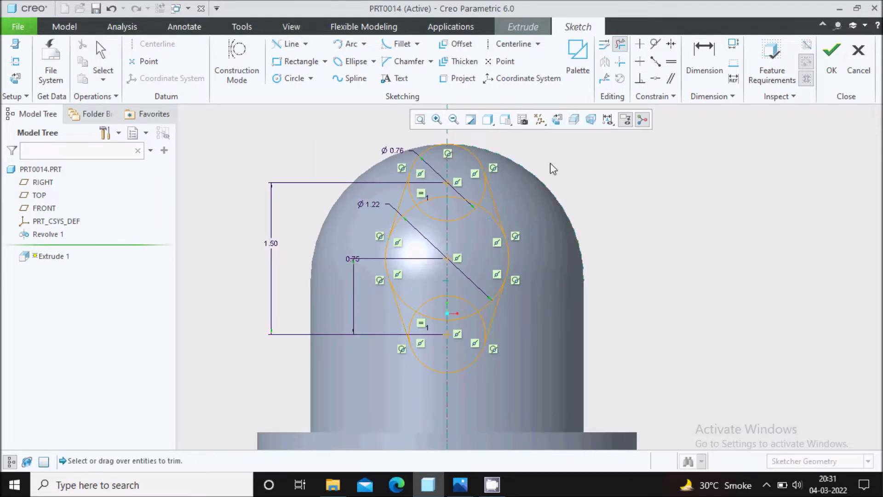
drag(480, 189, 469, 232)
scroll(453, 230, down, 2)
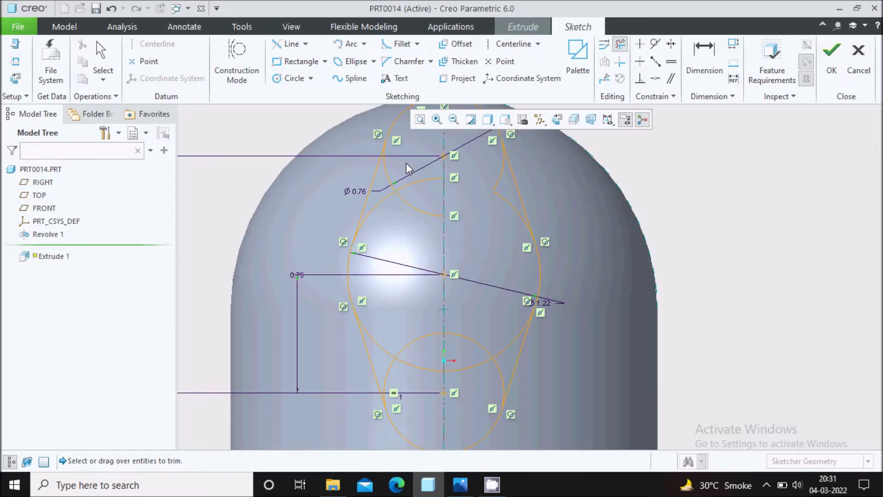
drag(407, 163, 400, 235)
mouse_move(398, 180)
mouse_down()
mouse_move(382, 230)
mouse_move(471, 186)
mouse_move(503, 180)
mouse_move(503, 217)
mouse_up()
scroll(504, 217, up, 2)
scroll(503, 269, down, 2)
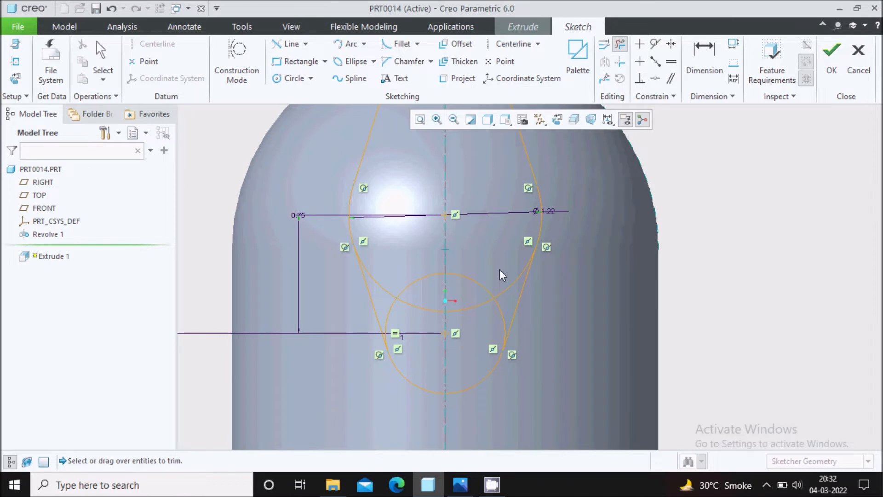
drag(499, 281, 481, 324)
drag(508, 265, 495, 321)
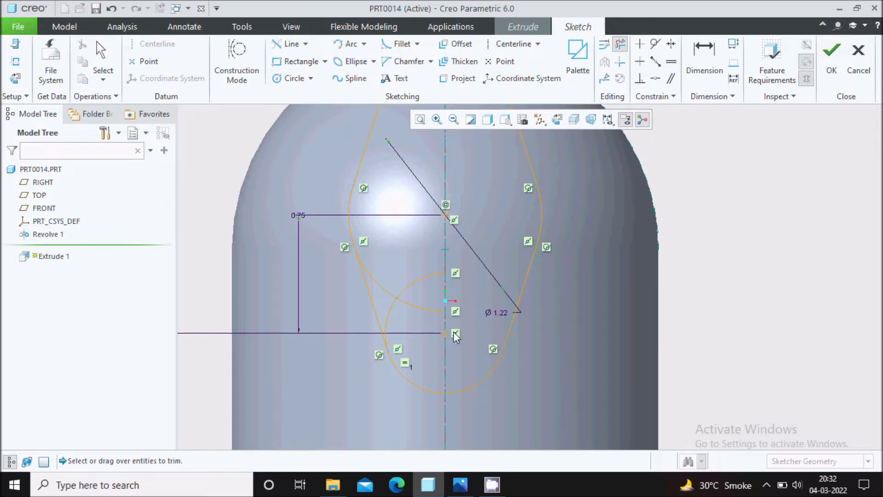
scroll(439, 321, down, 2)
mouse_move(392, 241)
mouse_down()
mouse_move(393, 316)
mouse_move(373, 324)
mouse_up()
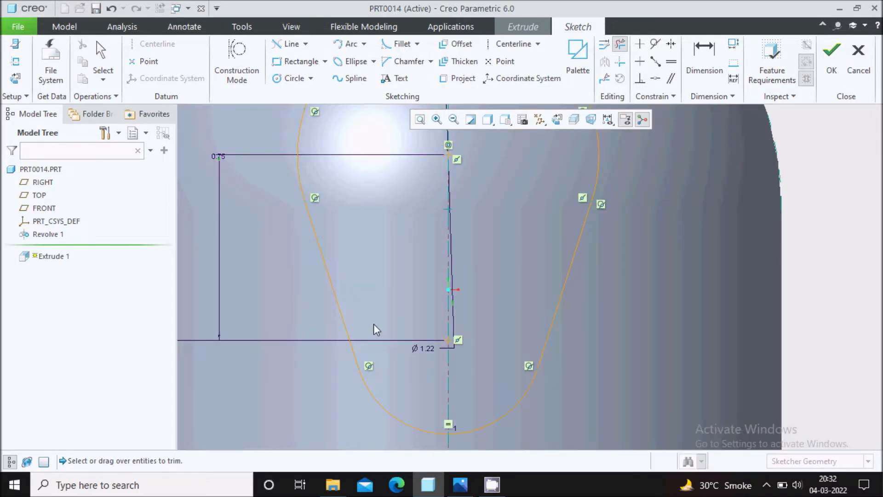
scroll(411, 313, up, 3)
middle_click(478, 186)
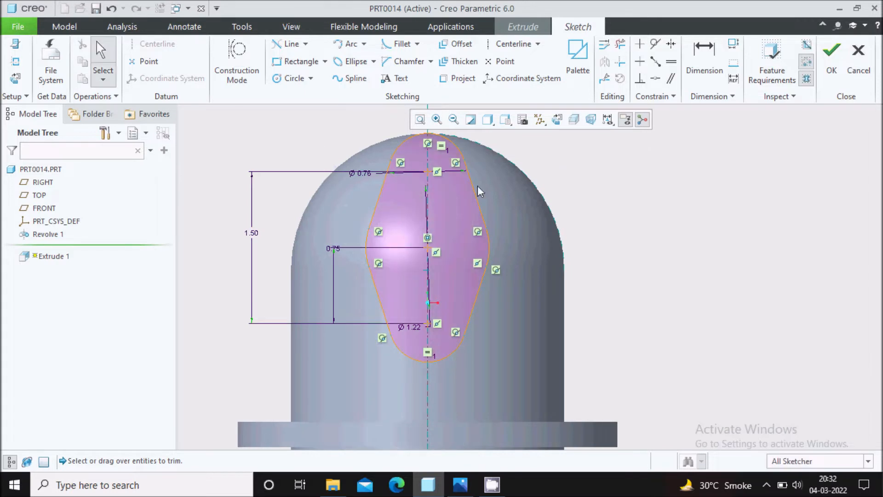
scroll(438, 186, down, 2)
scroll(438, 189, up, 2)
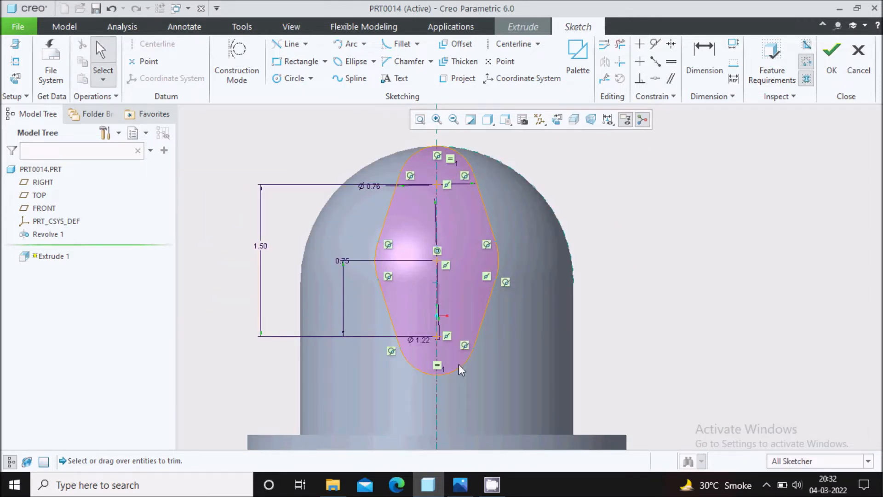
scroll(504, 192, up, 2)
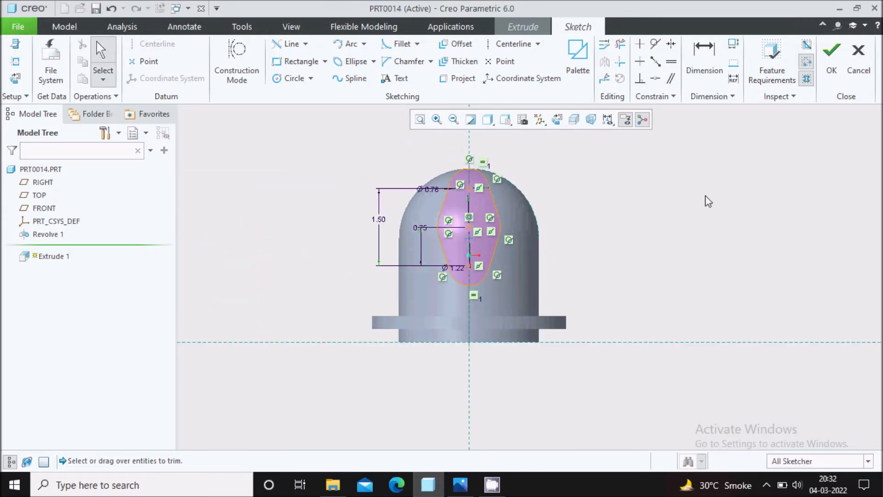
click(832, 51)
mouse_move(592, 233)
middle_down()
mouse_move(582, 195)
mouse_move(578, 216)
middle_up()
Step: Set the extrusion depth to 2.75 and complete Extrude 1
click(461, 484)
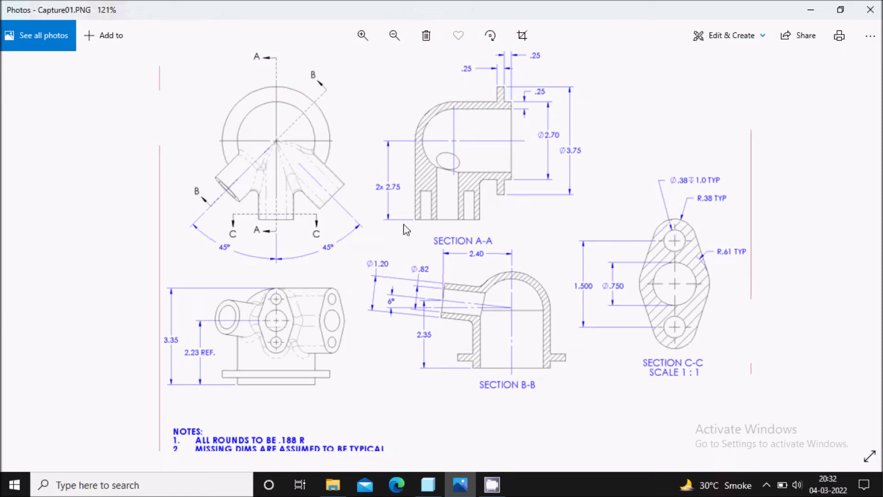
click(460, 484)
double_click(153, 58)
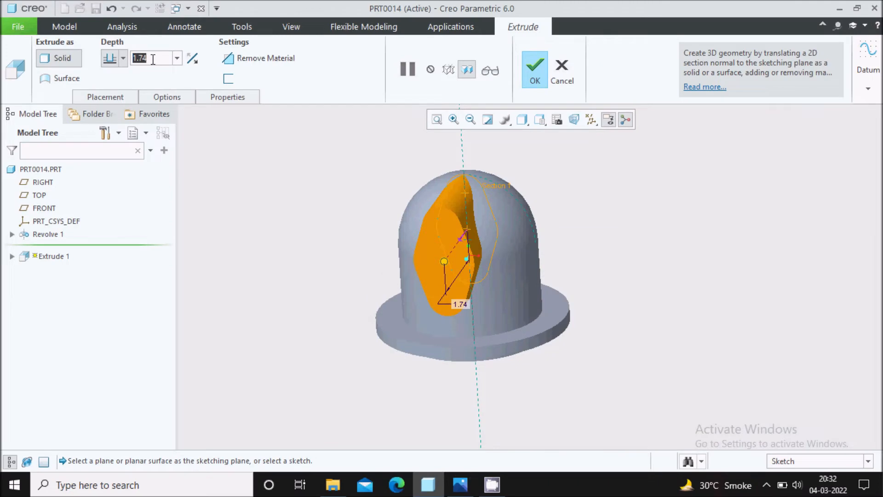
text(2)
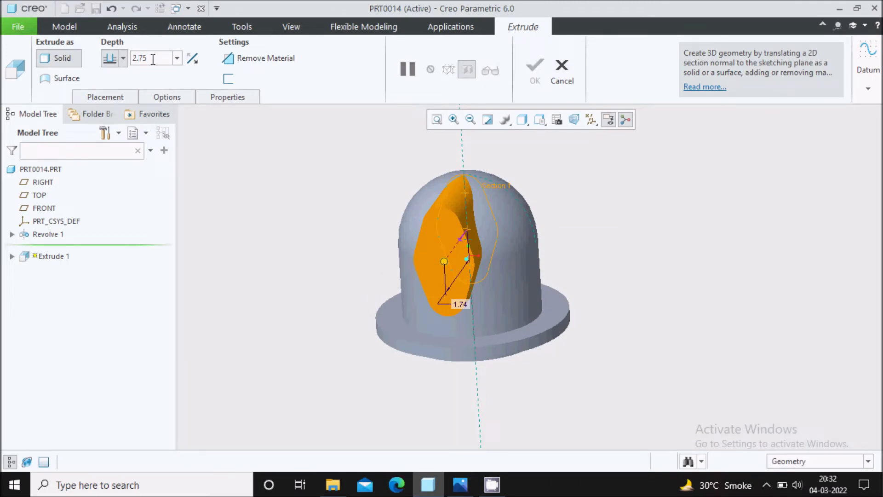
key(Return)
click(528, 79)
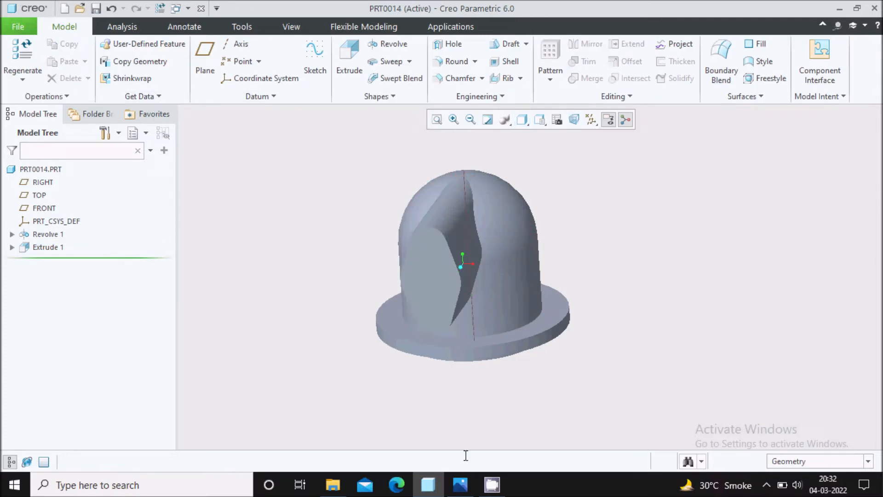
click(460, 484)
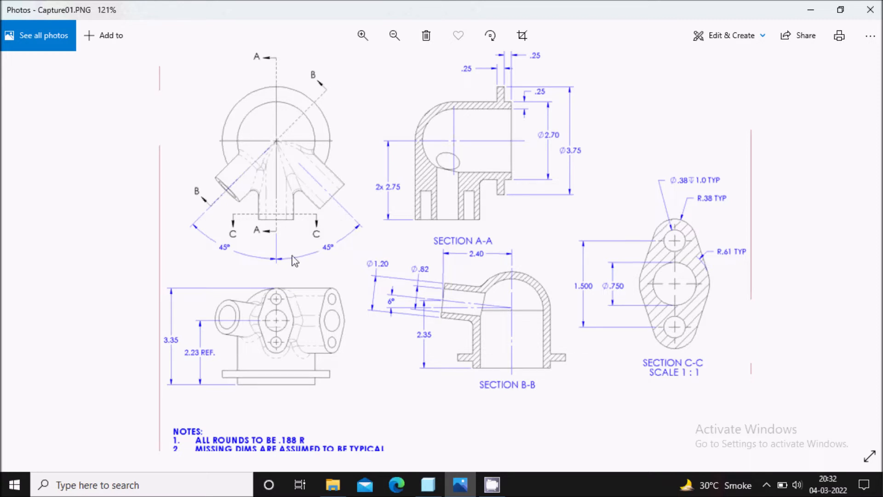
click(428, 485)
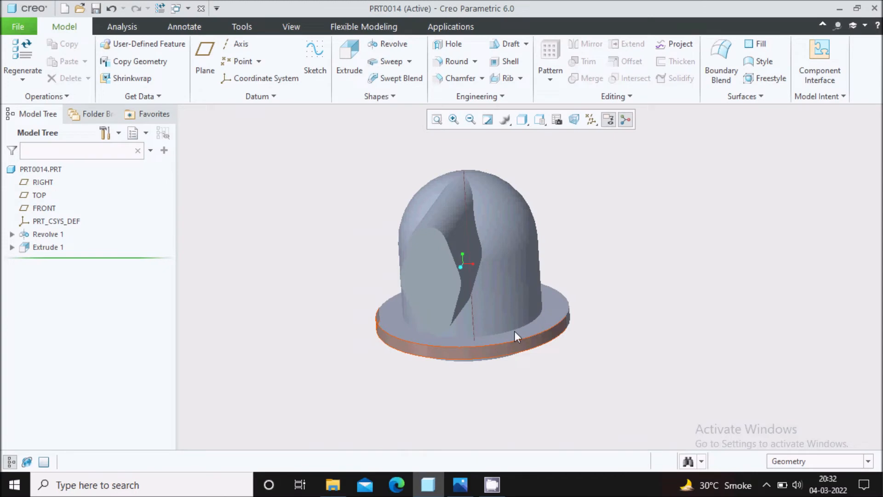
Step: Select the Extrude 1 boss in the Model Tree for patterning
middle_drag(515, 330, 572, 245)
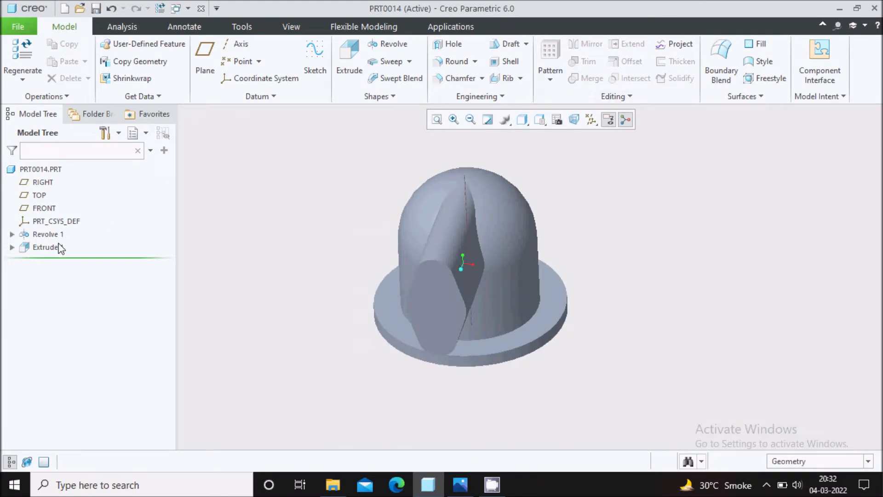
click(46, 247)
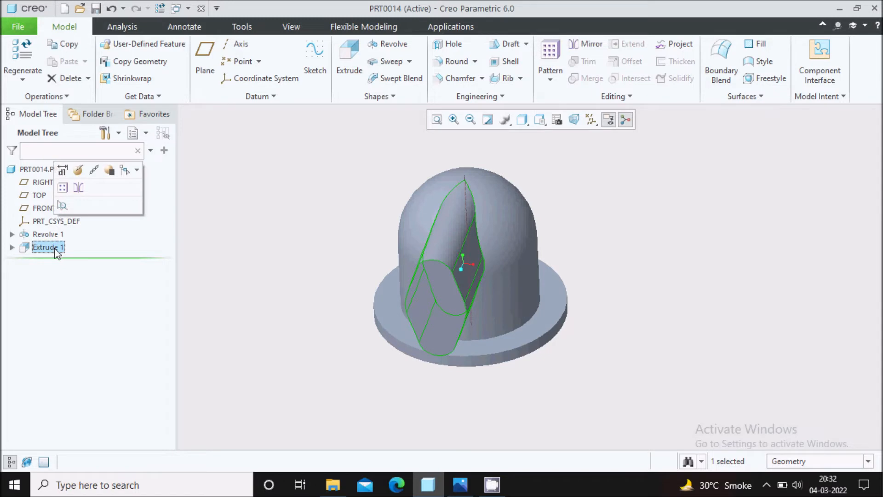
click(550, 84)
Step: Pattern the boss about the central axis with 2 members at 45°, direction flipped
click(564, 95)
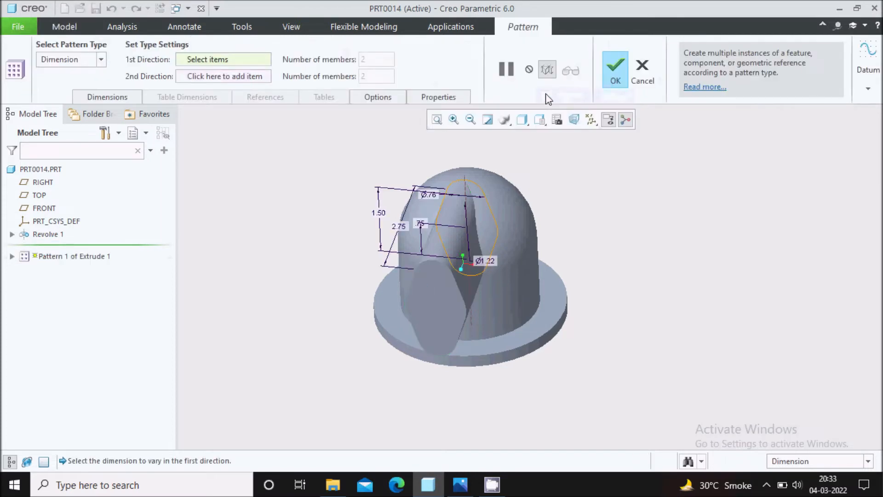
click(100, 59)
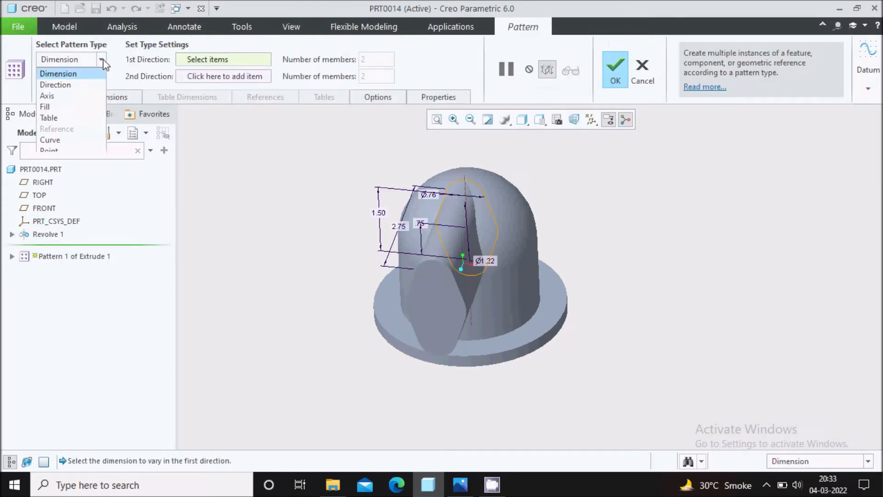
click(82, 97)
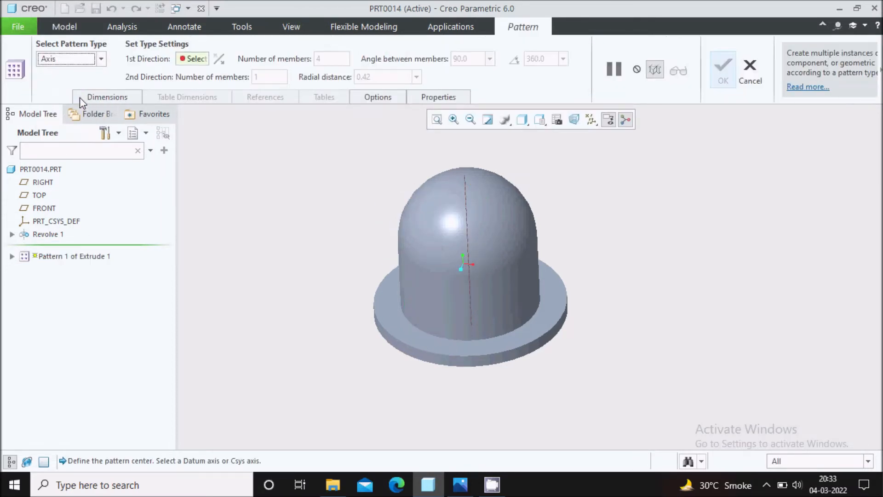
click(465, 214)
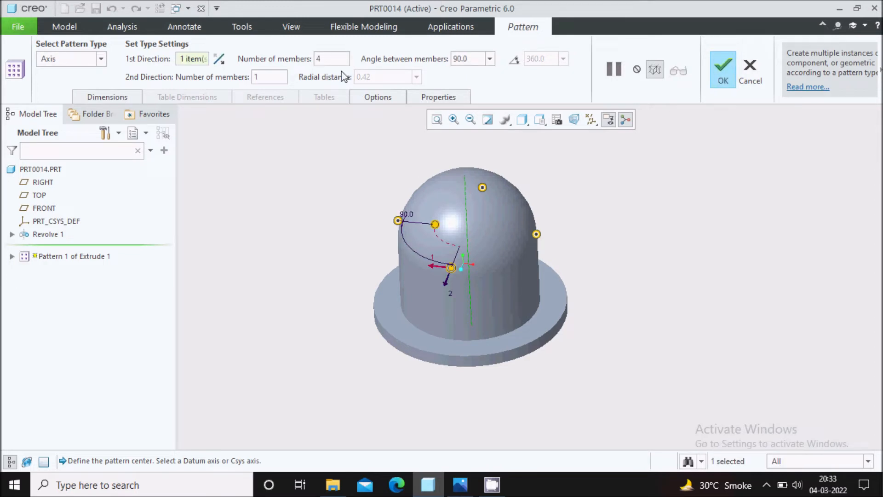
double_click(331, 60)
text(2)
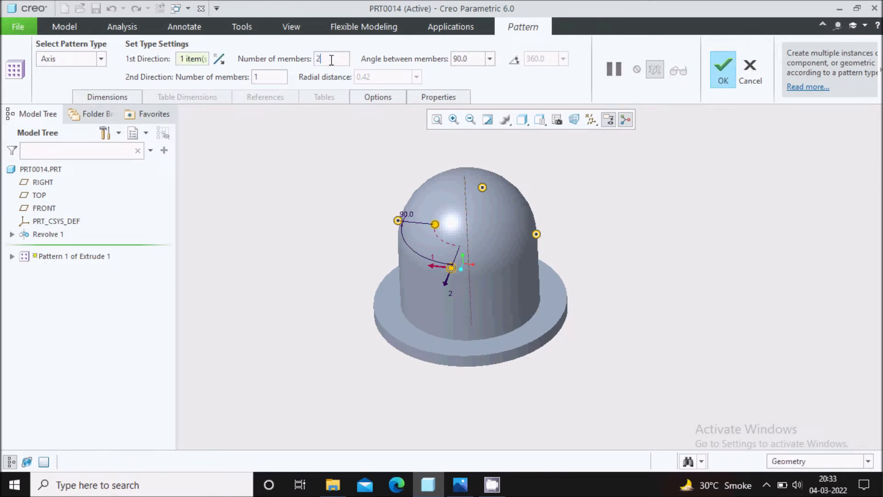
double_click(474, 60)
text(45)
key(Return)
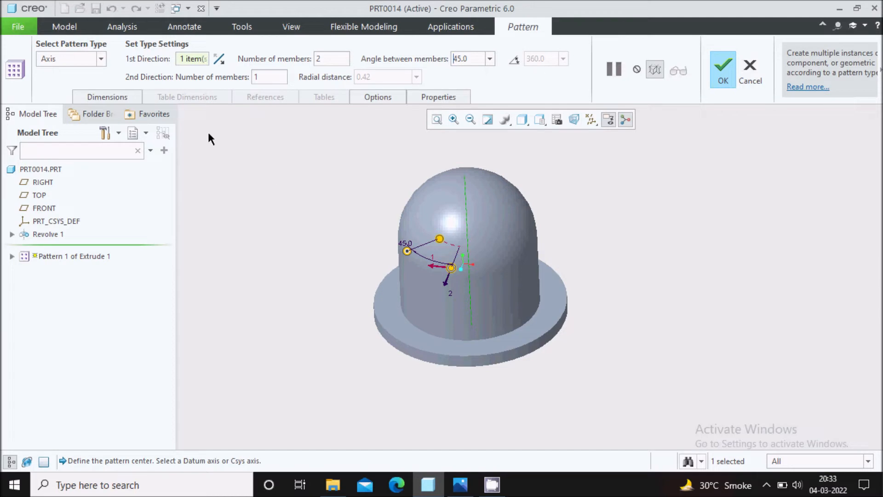
click(218, 60)
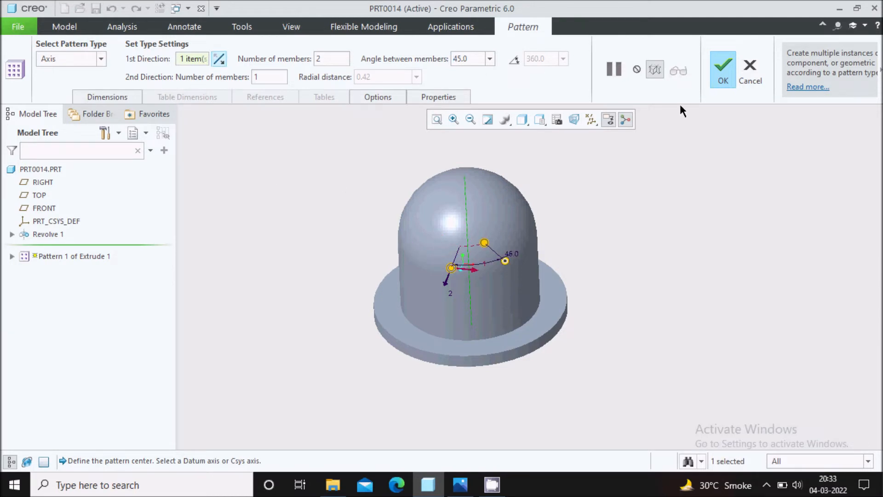
click(724, 73)
click(656, 253)
middle_drag(648, 255, 627, 274)
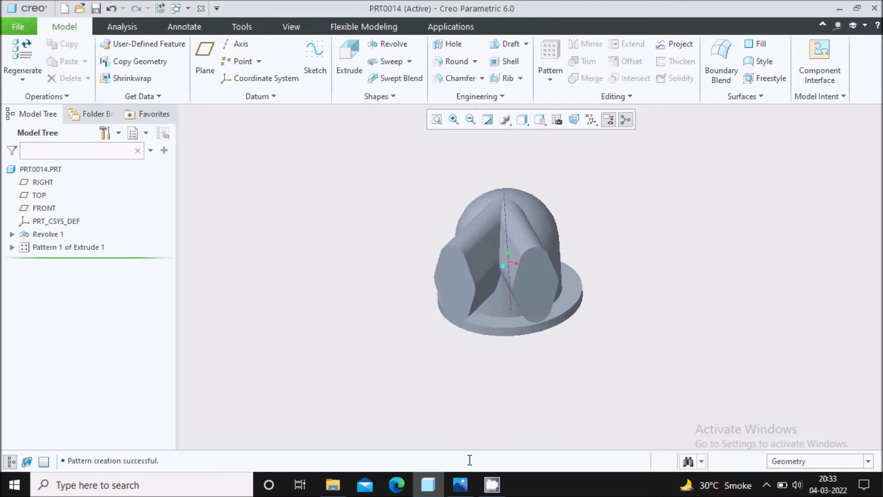
click(460, 484)
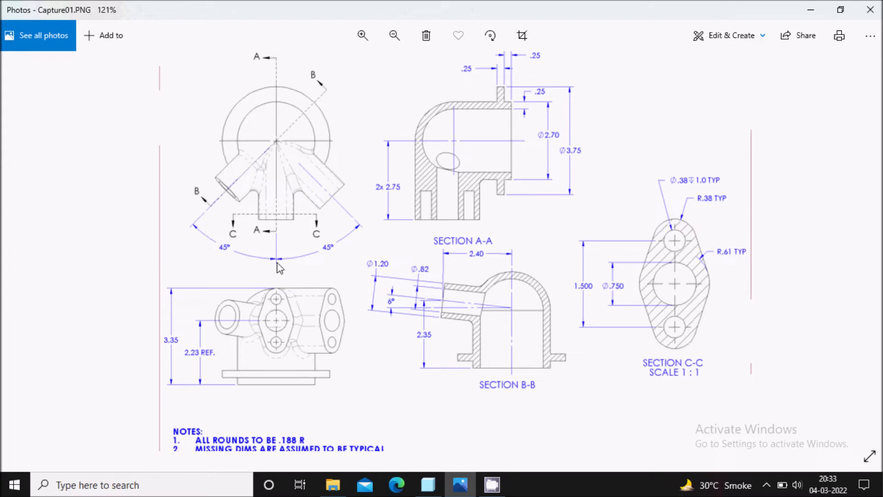
Step: Minimise the Capture01.PNG drawing to bring the Creo model back
click(453, 485)
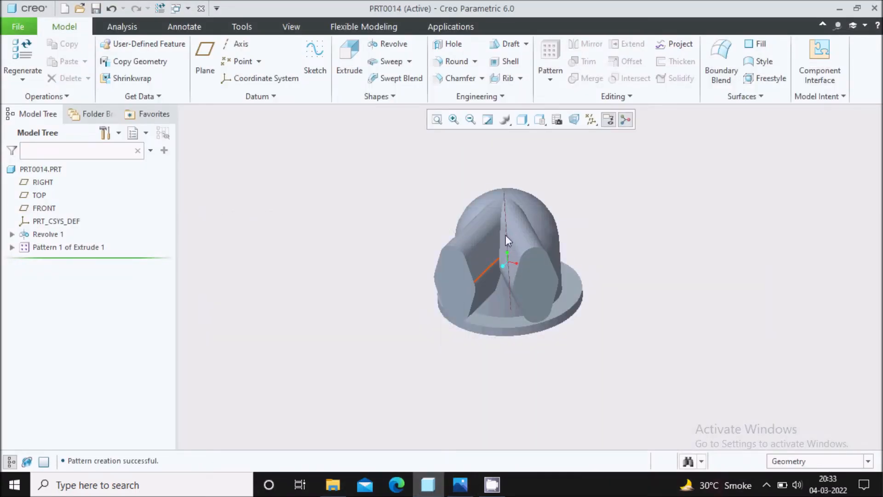
Step: Turn on datum plane display
scroll(508, 226, down, 2)
click(592, 120)
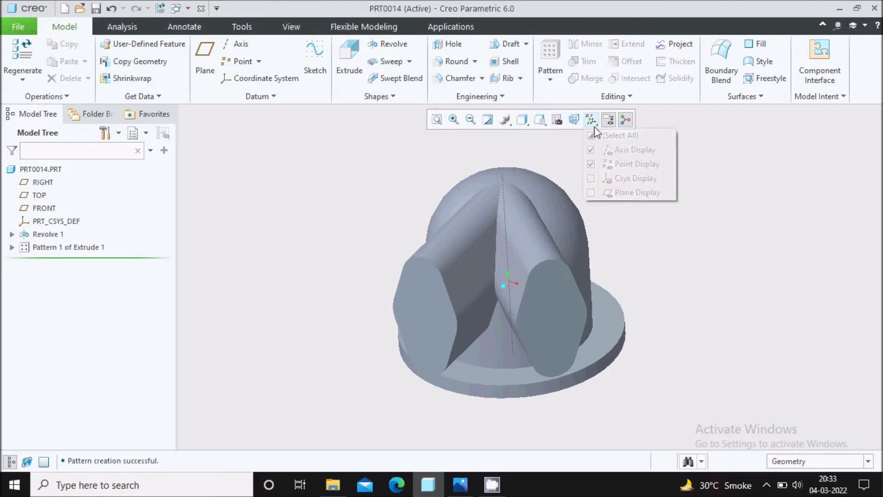
click(622, 192)
scroll(639, 270, up, 1)
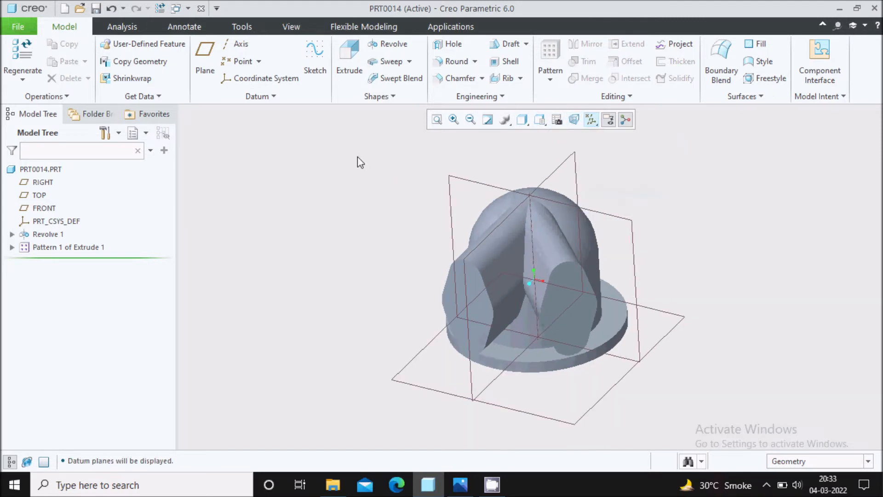
Step: Create datum plane DTM1 through the central axis, rotated 45° from RIGHT
click(205, 60)
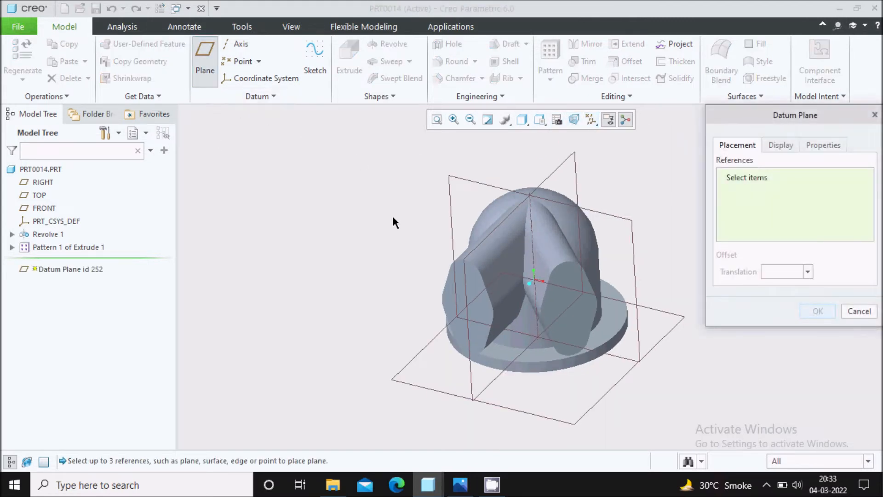
click(534, 231)
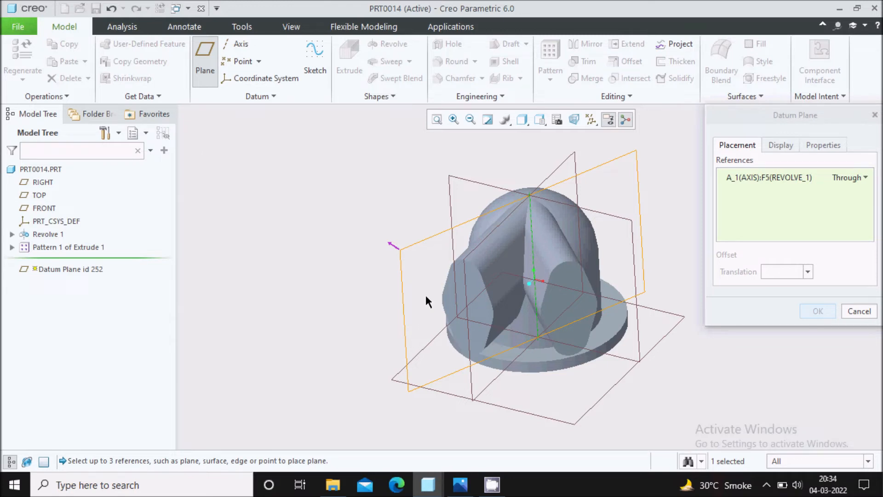
ctrl+click(565, 165)
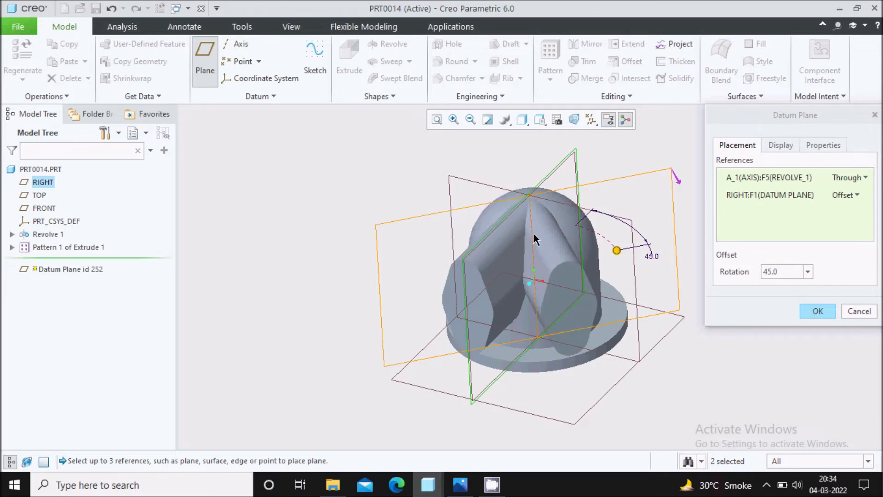
click(819, 312)
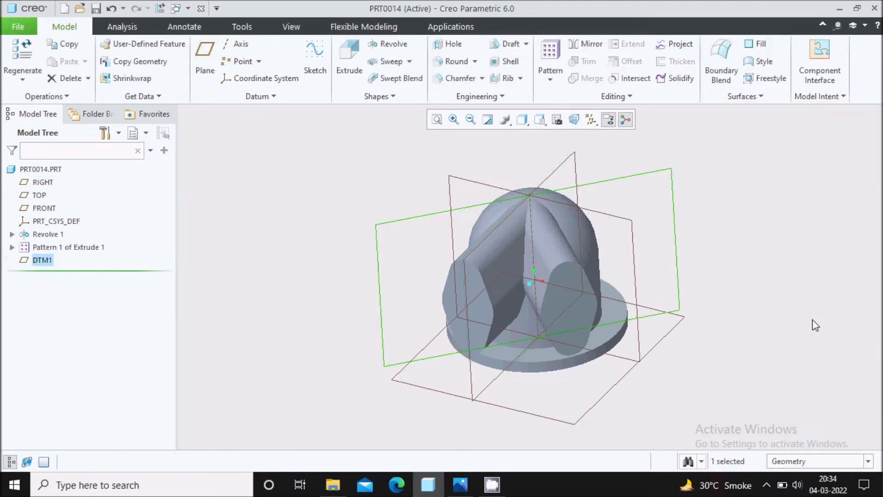
click(361, 166)
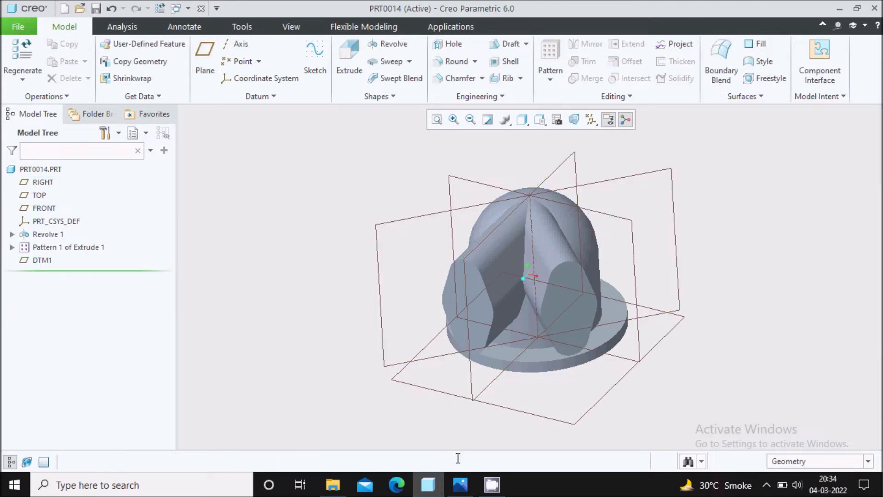
click(460, 484)
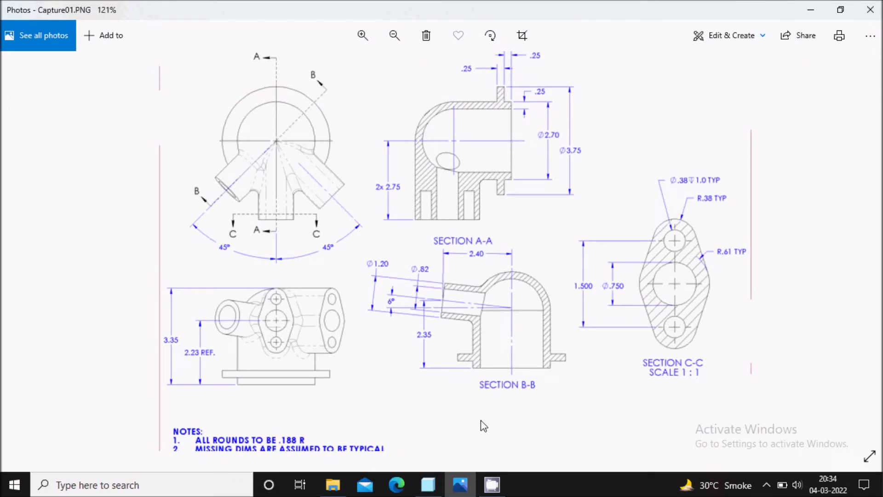
click(461, 486)
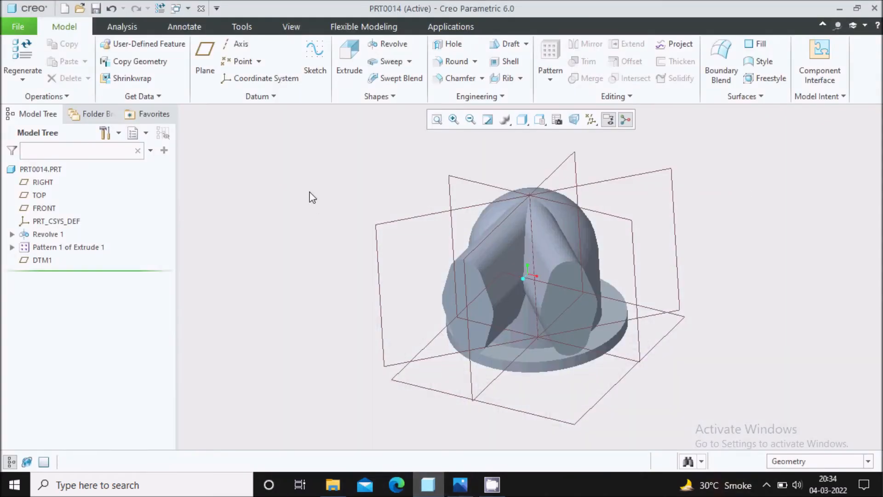
Step: Start a sketch on DTM1, then abandon it without saving
click(315, 54)
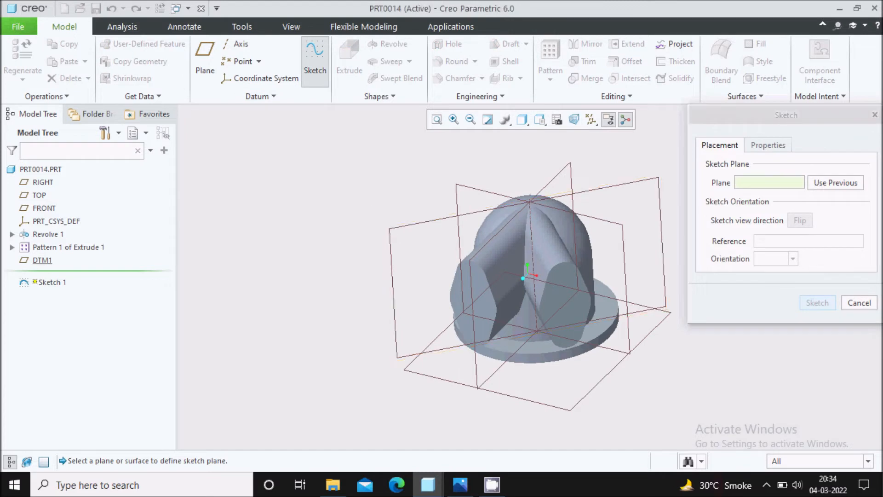
click(806, 304)
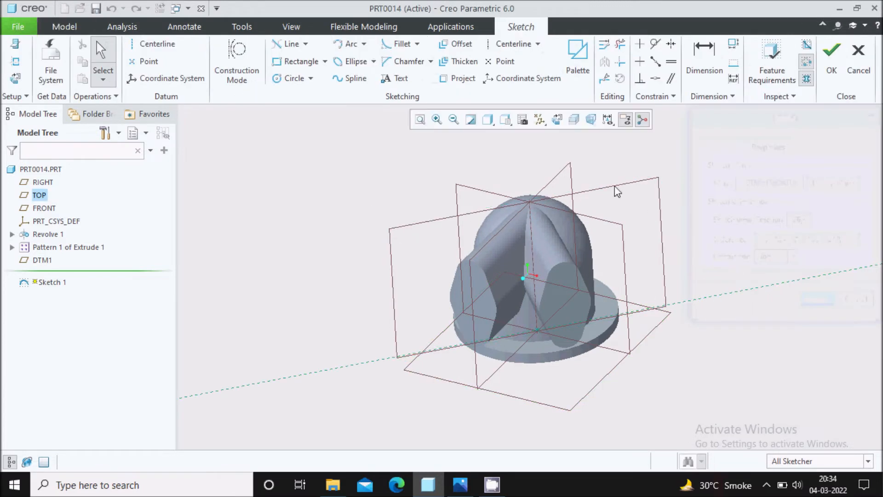
click(557, 120)
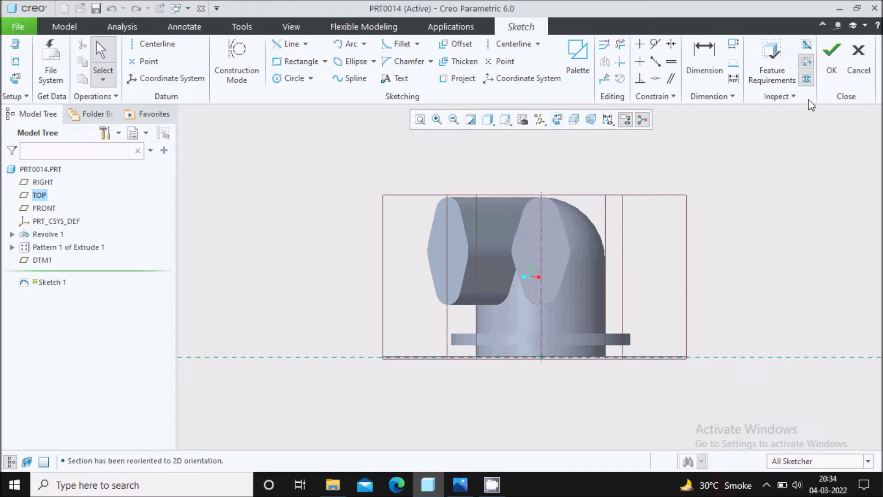
click(859, 57)
click(483, 267)
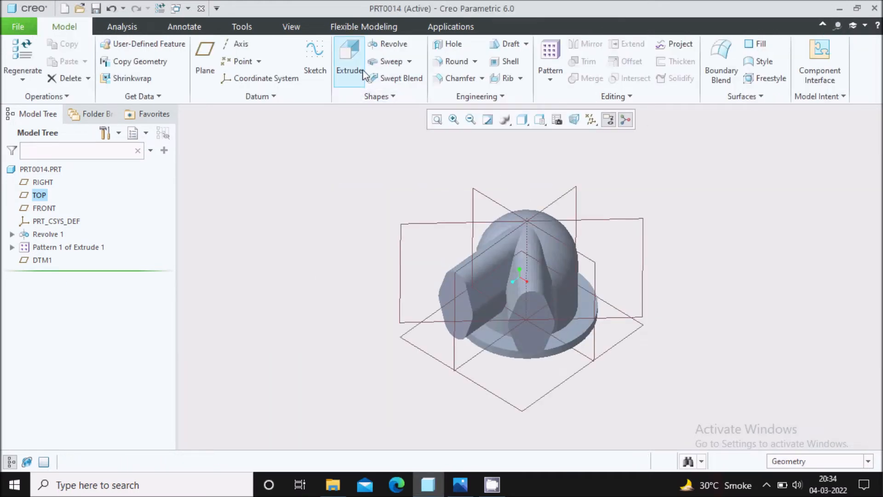
Step: Restart the sketch on DTM1 with its viewing direction flipped and TOP as reference
click(315, 58)
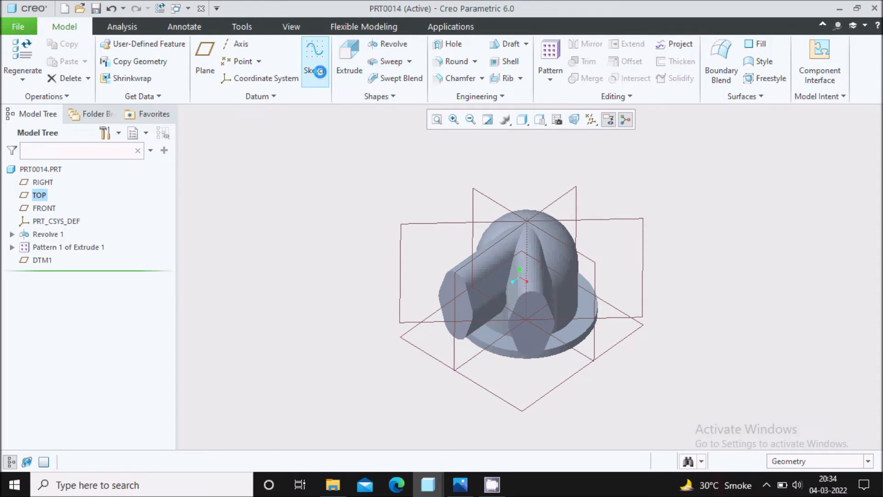
click(400, 235)
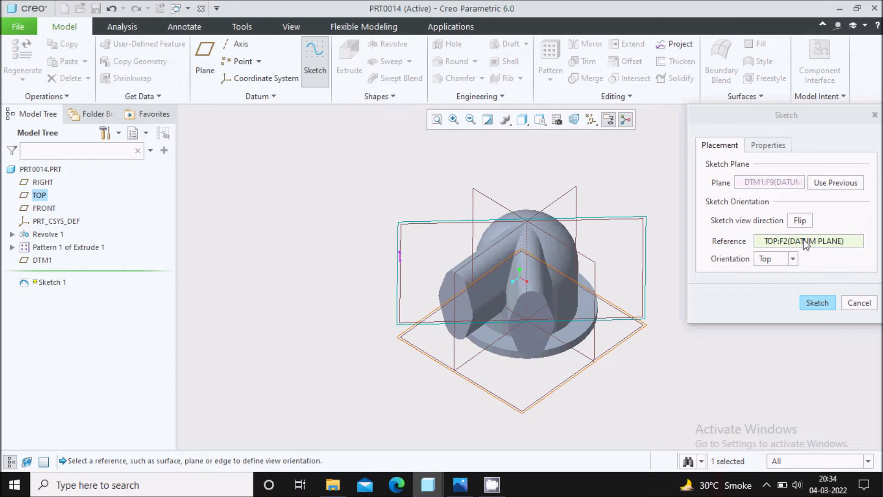
click(801, 222)
click(817, 303)
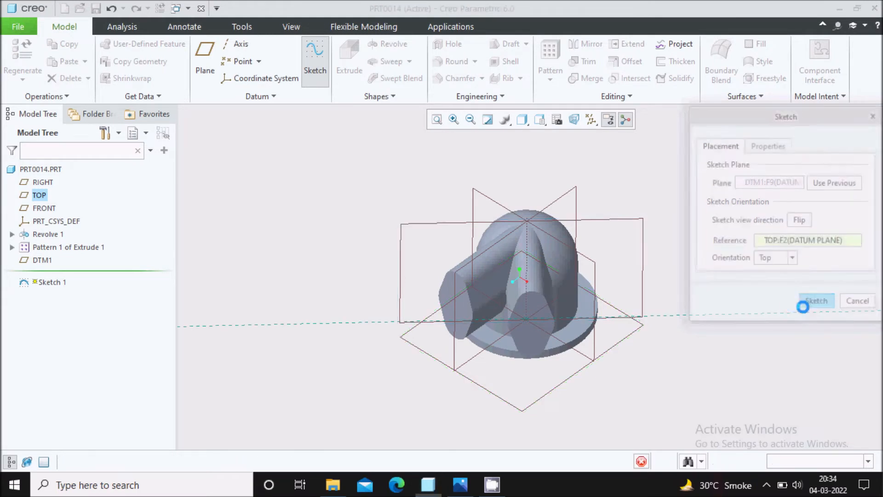
Step: Add the dome's lower edge as a sketch reference
click(557, 120)
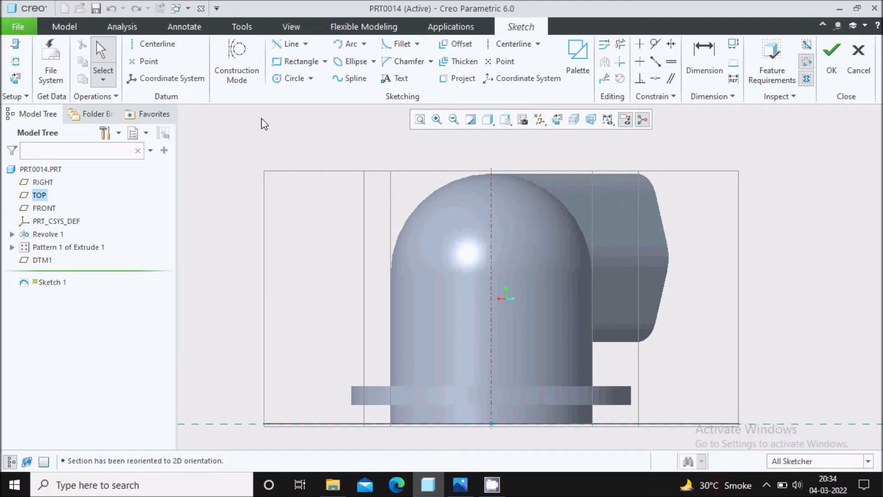
click(15, 61)
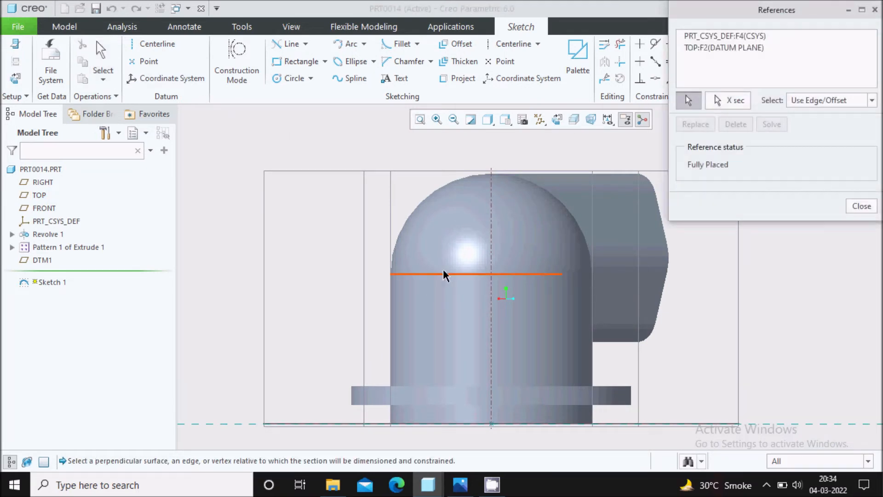
click(507, 275)
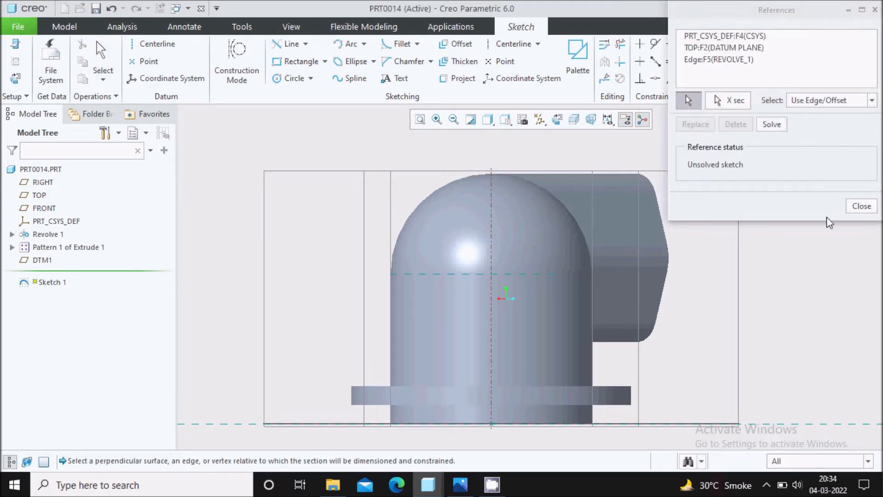
click(861, 205)
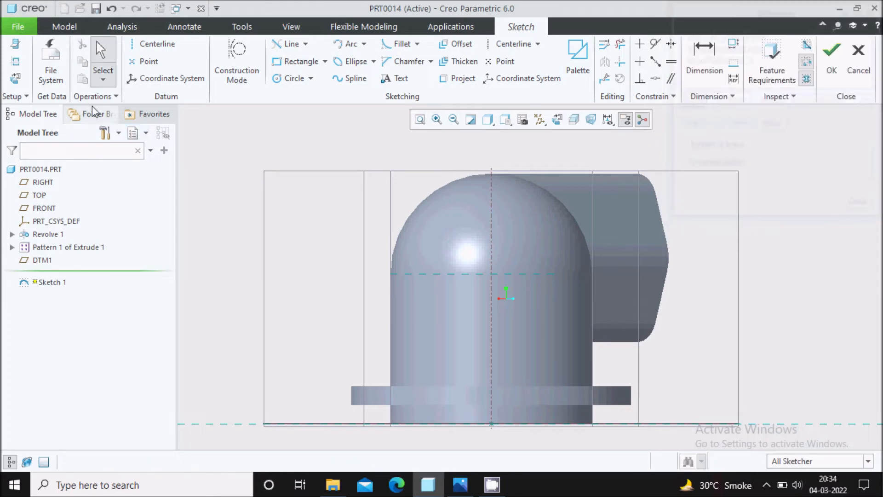
Step: Draw a single slanted line from the vertical centerline up and outward to the right
click(306, 44)
click(310, 59)
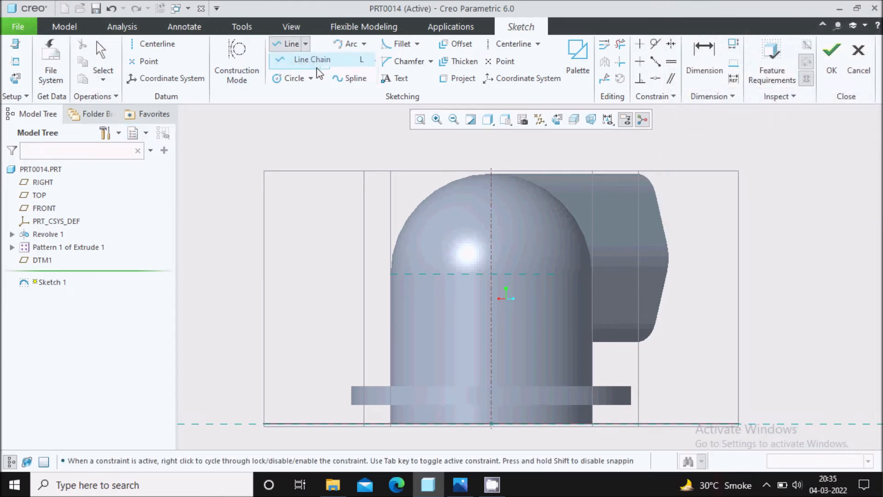
click(492, 244)
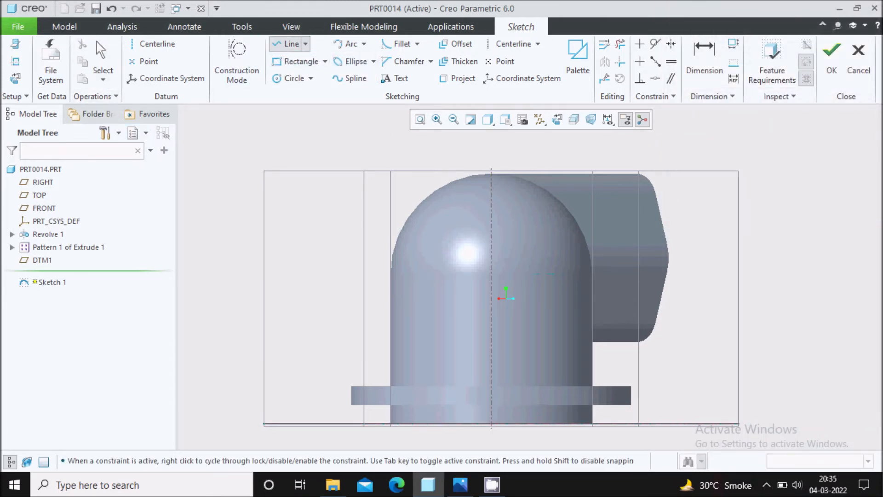
click(692, 194)
middle_click(691, 193)
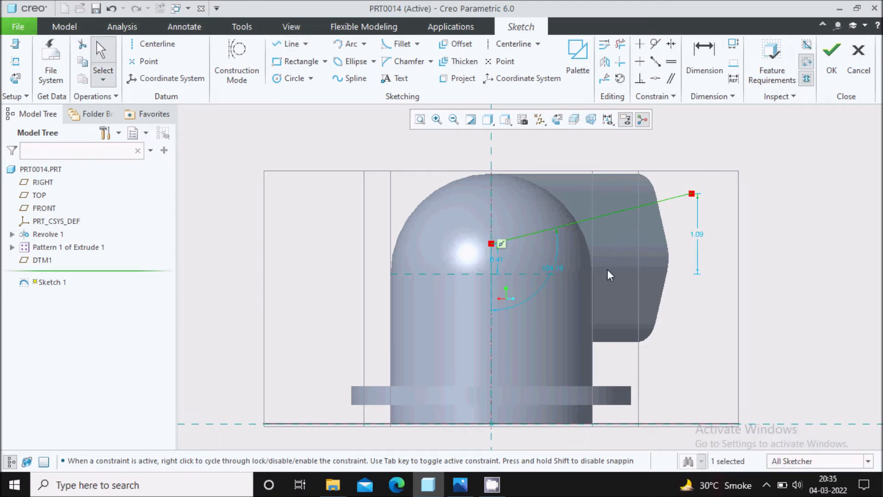
scroll(566, 253, up, 3)
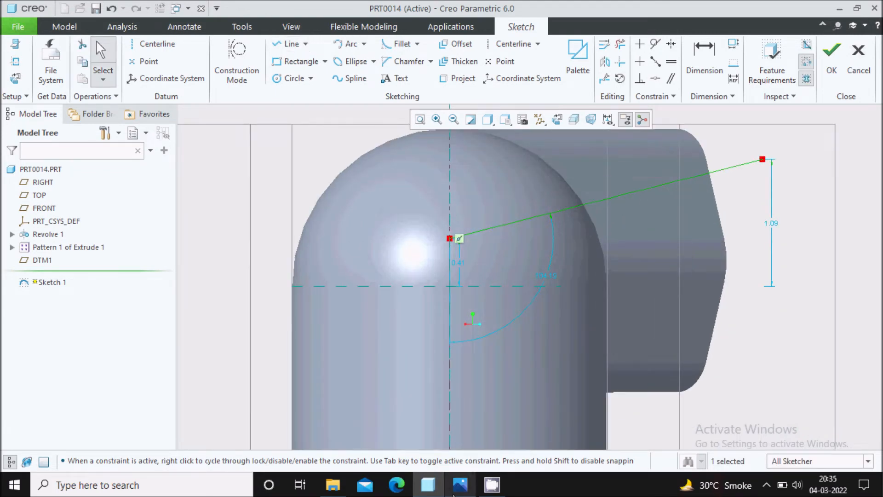
click(460, 484)
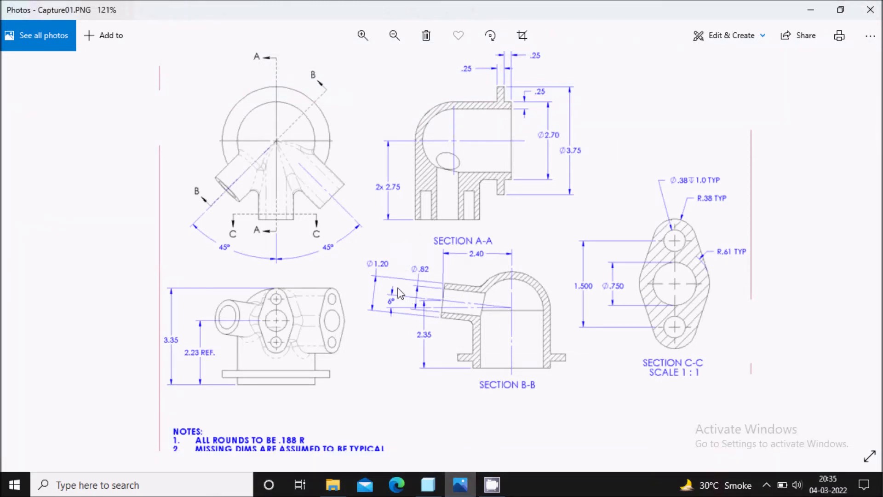
Step: Dimension the slanted line at 6° from the horizontal reference
click(457, 486)
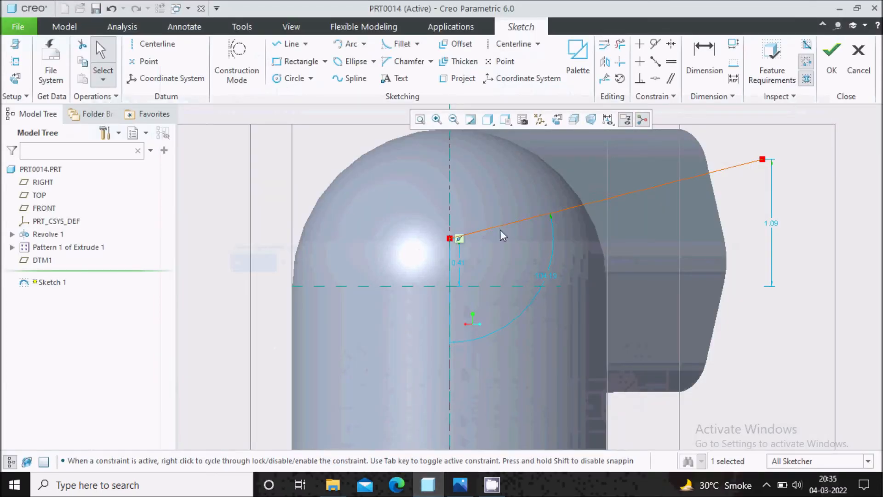
click(704, 57)
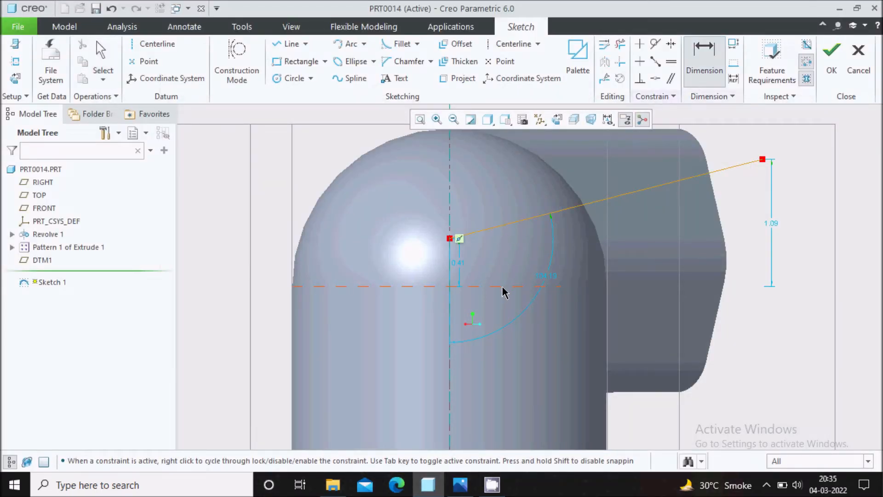
middle_click(517, 261)
text(6)
key(Return)
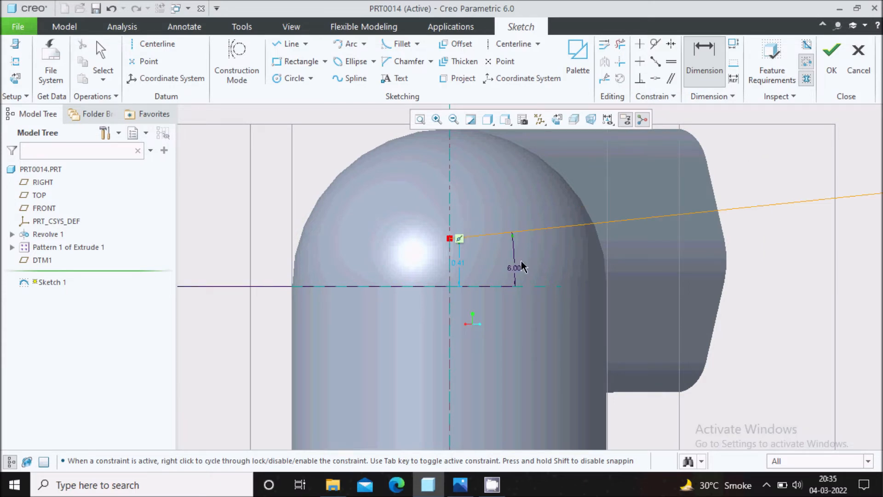
Step: Give the slanted line a 2.40 horizontal length dimension
scroll(478, 195, down, 3)
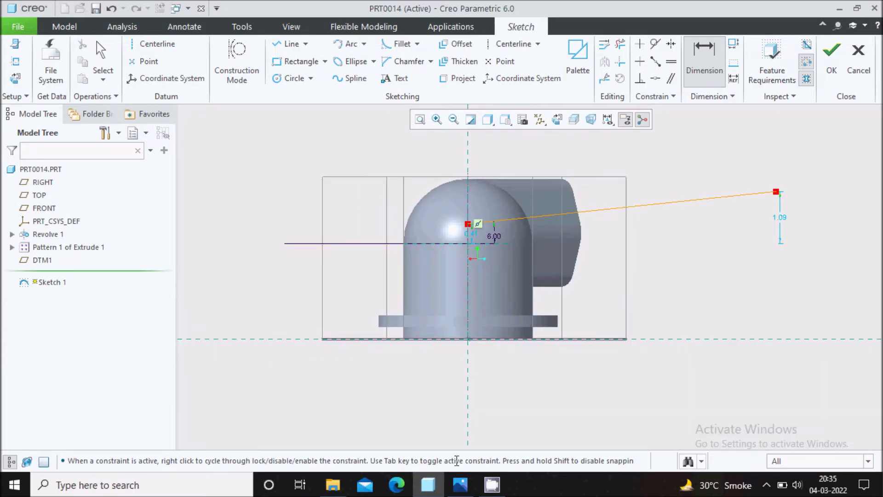
click(460, 484)
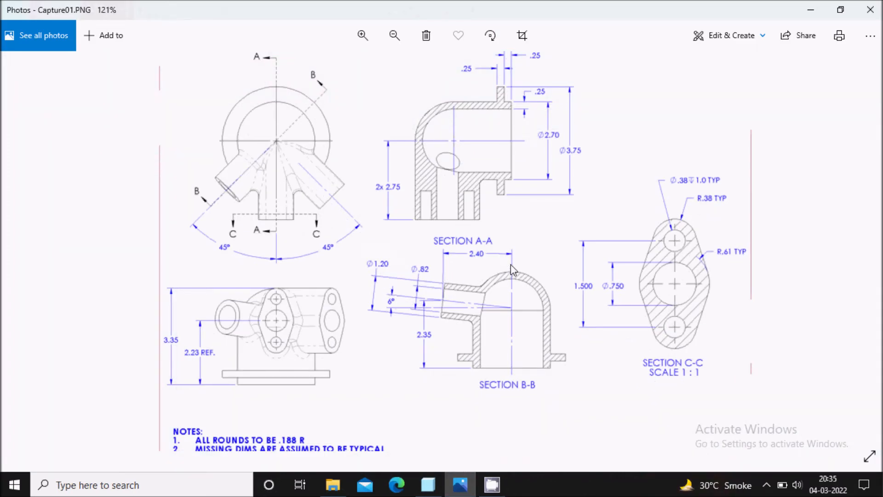
click(462, 479)
click(776, 192)
middle_click(776, 193)
click(477, 221)
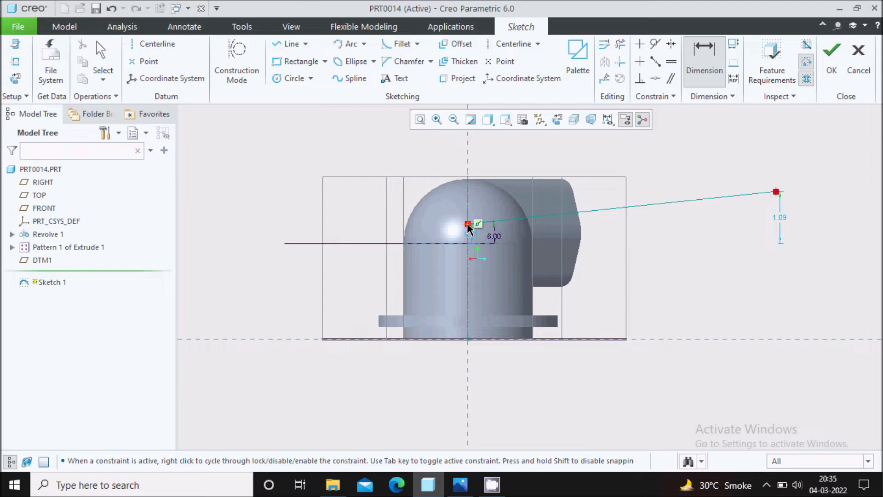
middle_click(528, 152)
text(2.4)
key(Return)
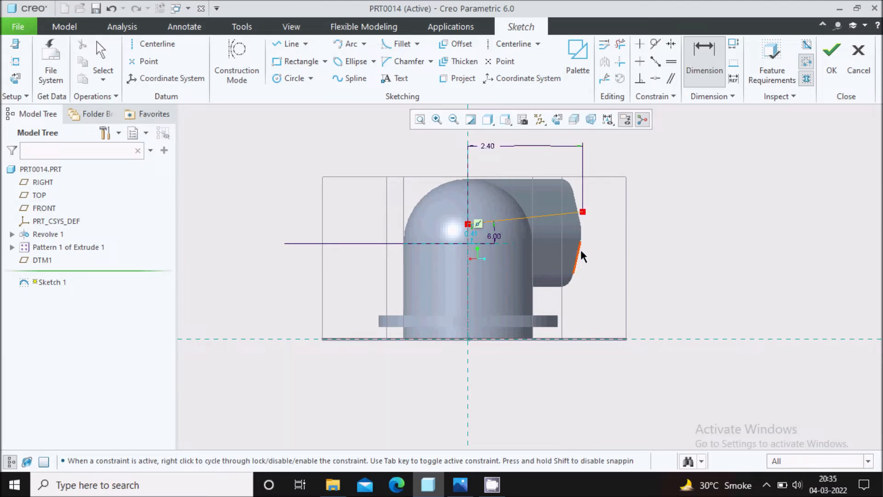
middle_click(281, 225)
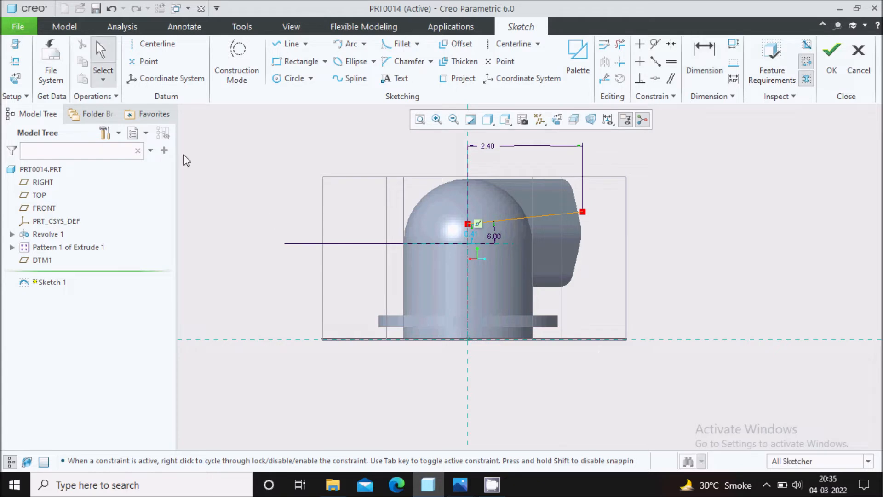
Step: Add the part's bottom edge as a reference and dimension the line endpoint's height from it
click(15, 64)
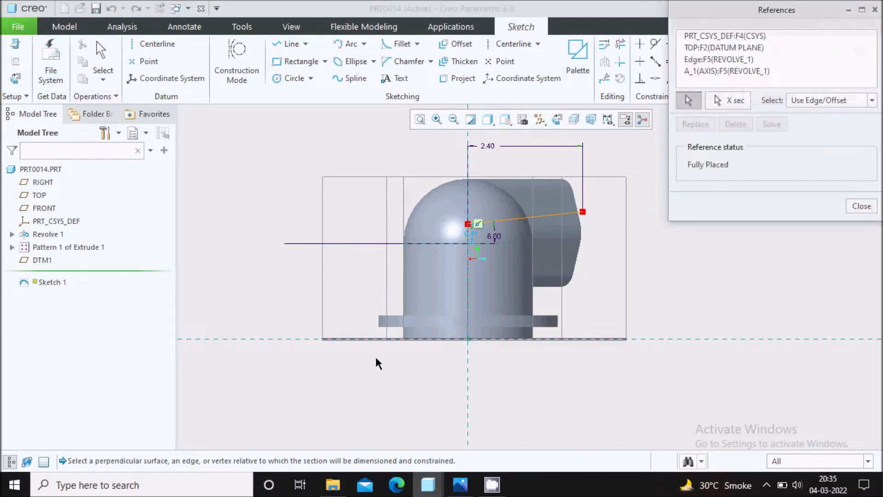
click(489, 339)
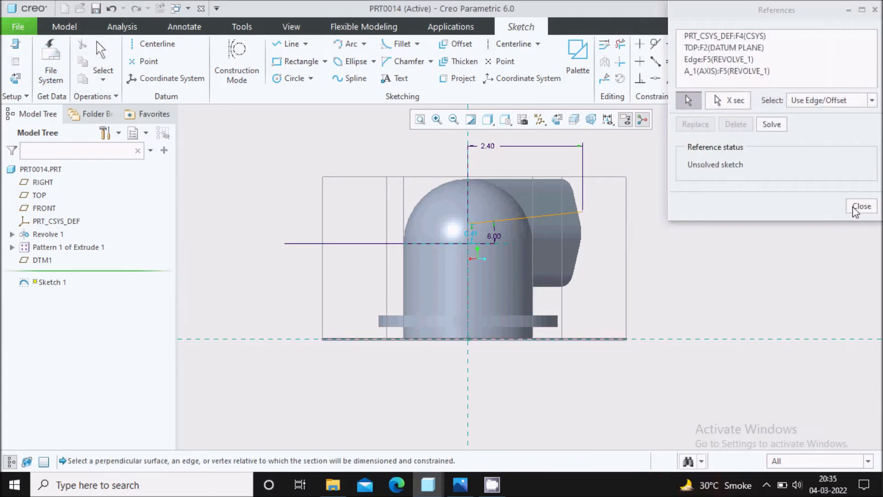
click(859, 207)
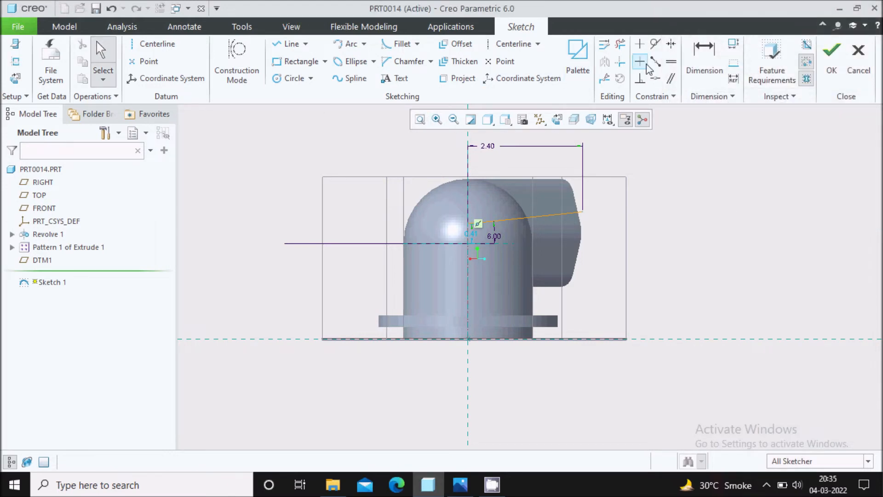
click(704, 58)
click(652, 341)
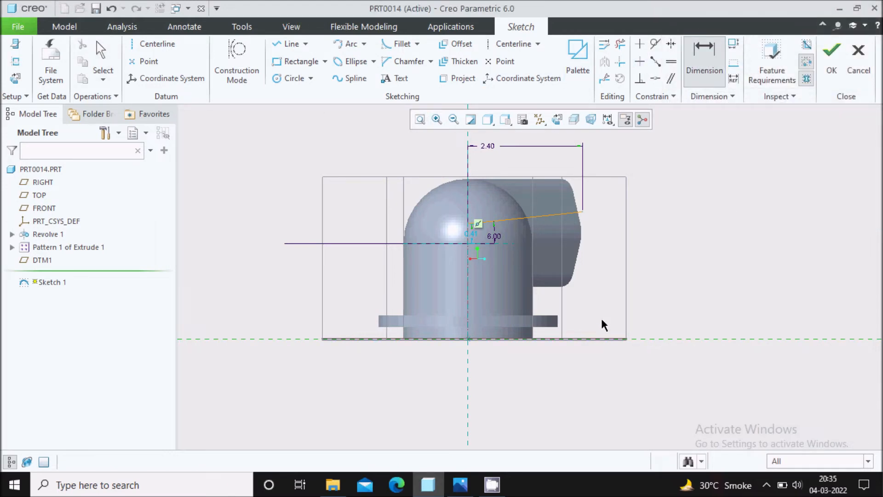
click(583, 212)
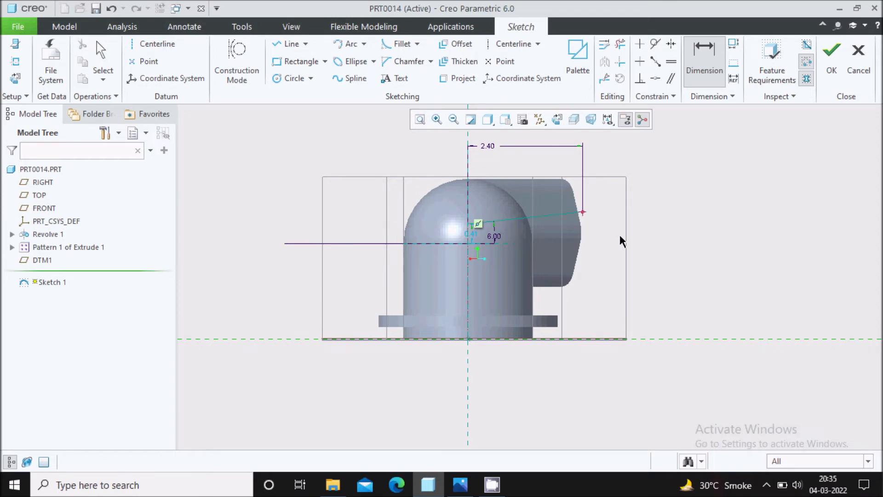
middle_click(650, 259)
click(460, 485)
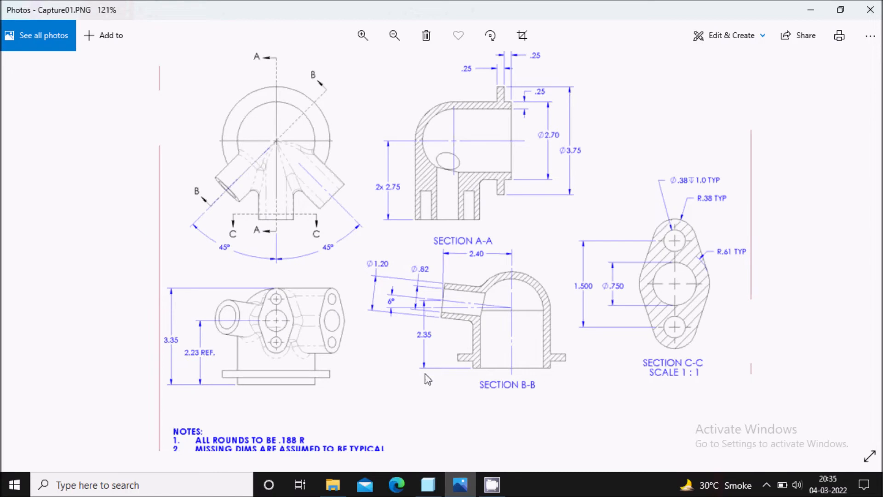
Step: Set the line endpoint's height to 2.35 above the base edge
click(460, 483)
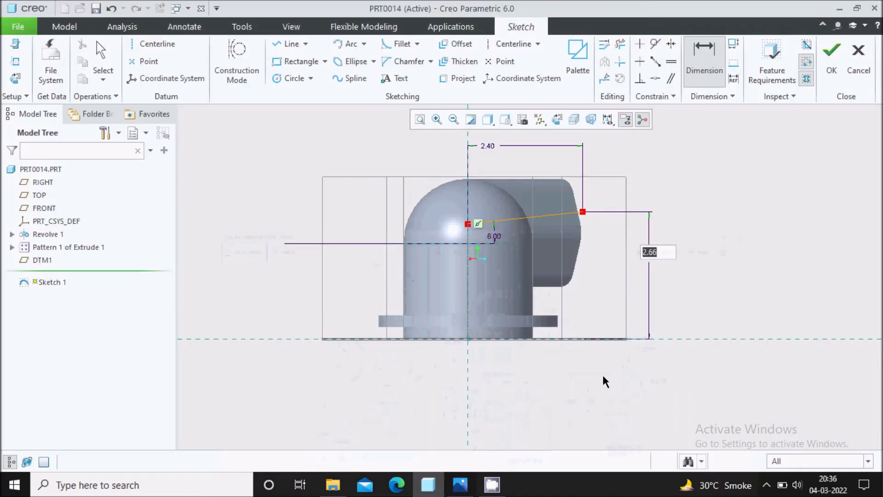
text(2.35)
key(Return)
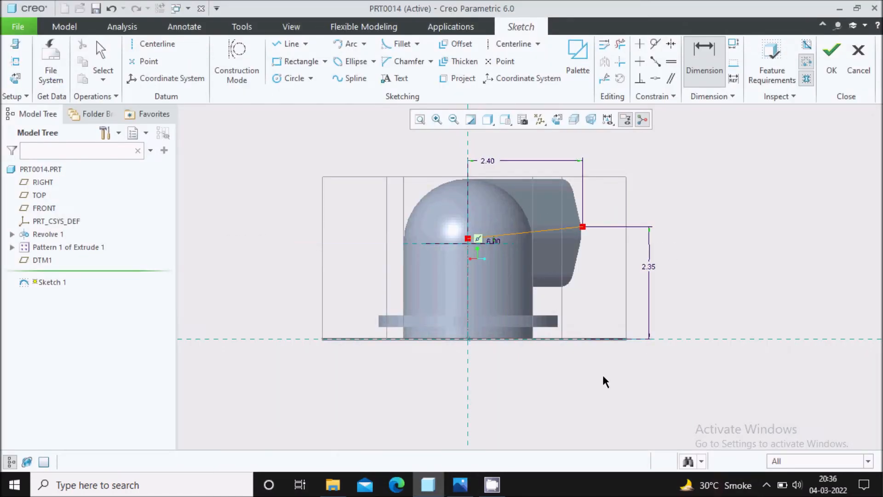
scroll(564, 221, down, 3)
scroll(554, 211, up, 1)
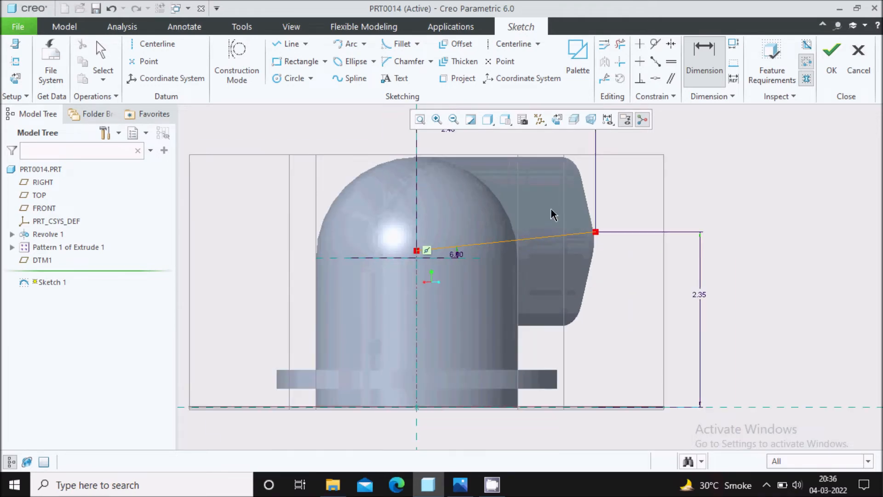
scroll(557, 213, up, 2)
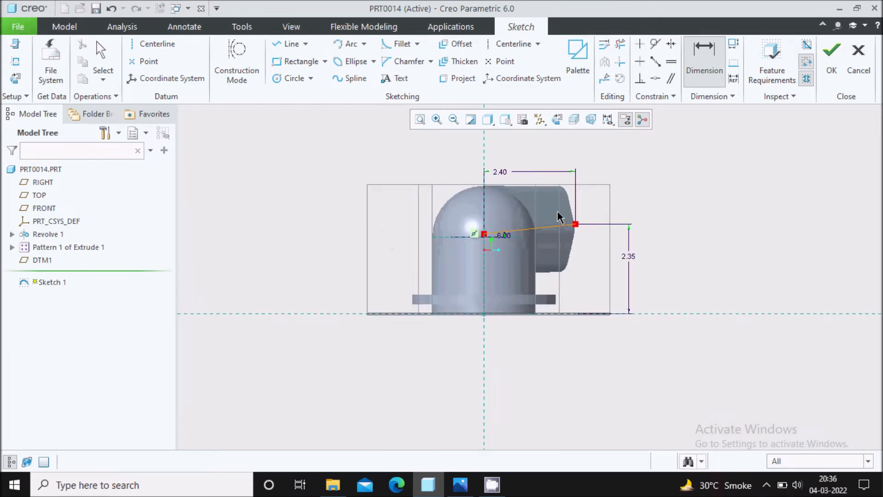
Step: Verify against the reference drawing and finish Sketch 1
click(464, 481)
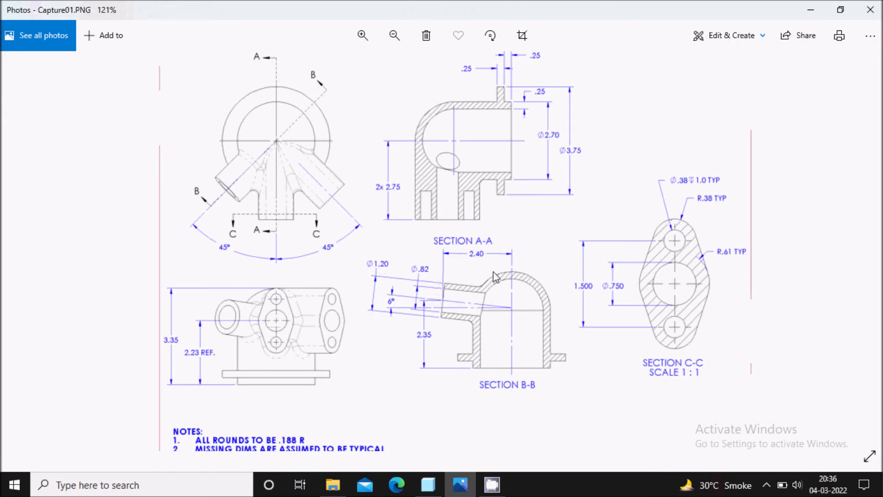
click(465, 487)
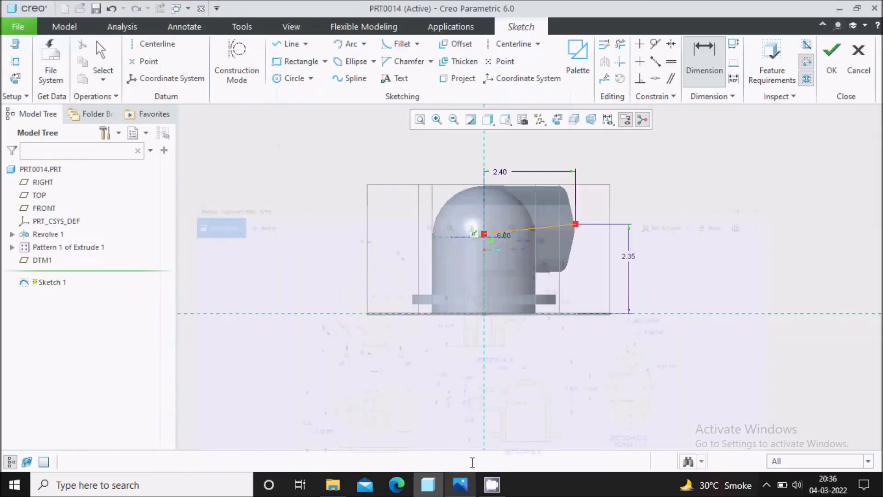
scroll(708, 193, down, 2)
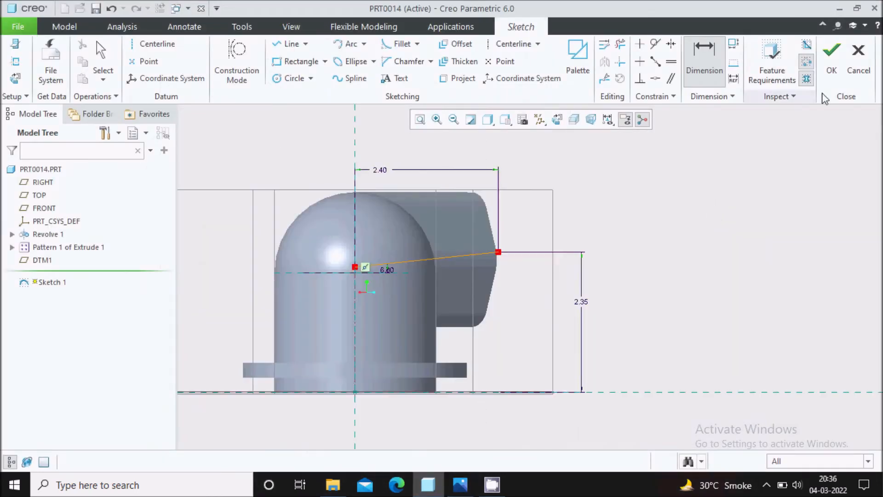
click(834, 70)
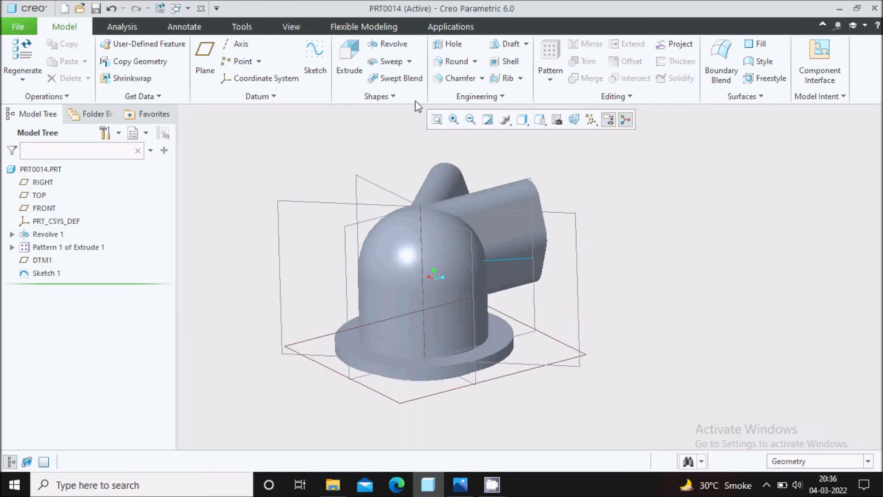
Step: Start a sweep along Sketch 1's line, flip its start to the other end, and open the cross-section sketch
click(391, 61)
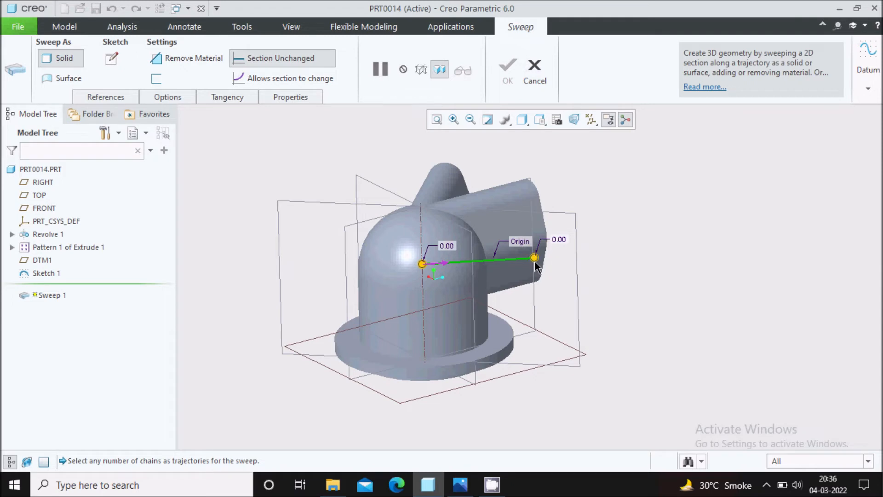
click(443, 264)
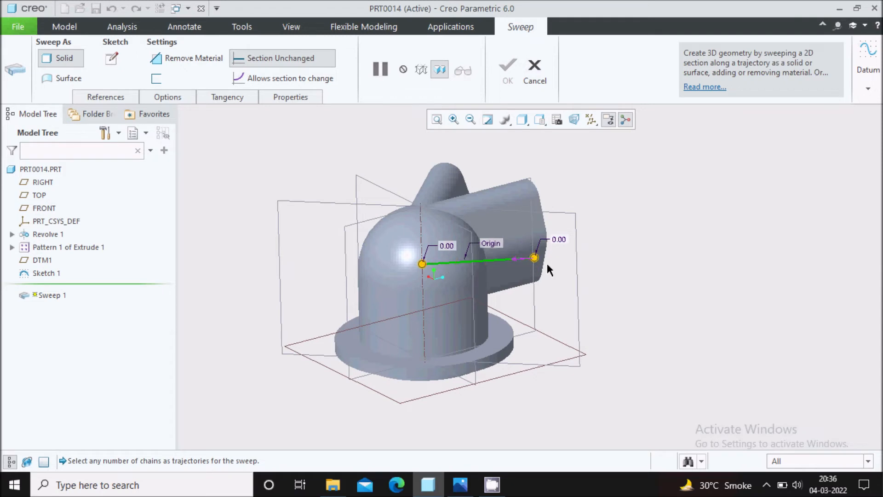
click(112, 59)
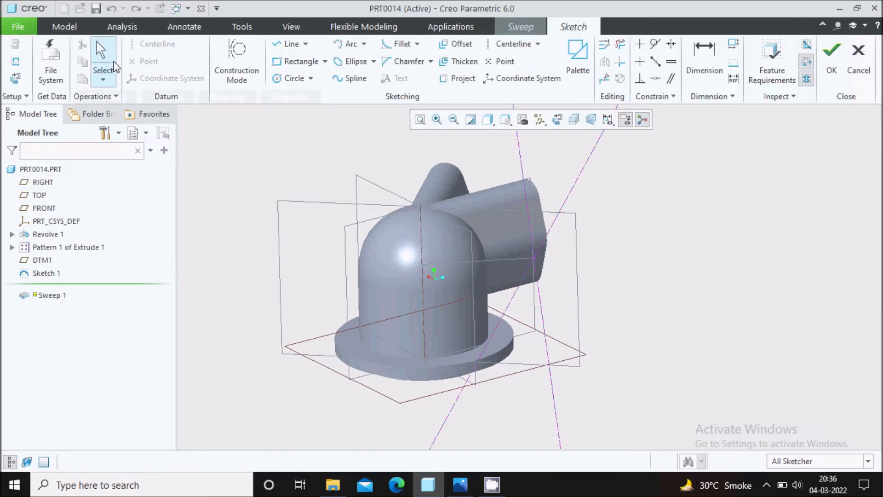
Step: Sketch a circle centred on the trajectory start
click(557, 120)
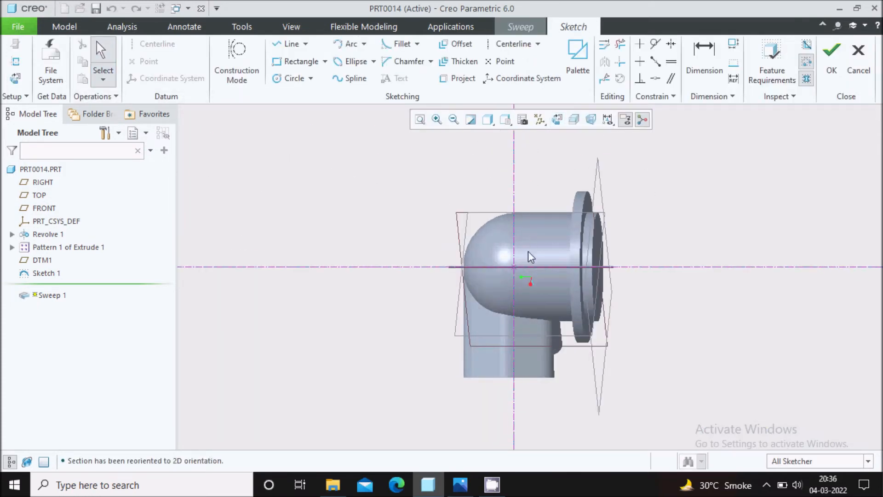
scroll(528, 256, down, 3)
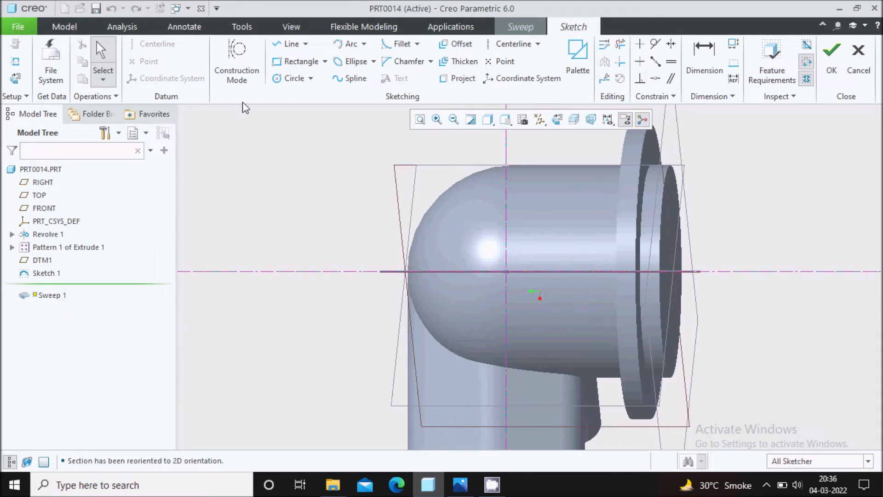
click(288, 79)
click(506, 272)
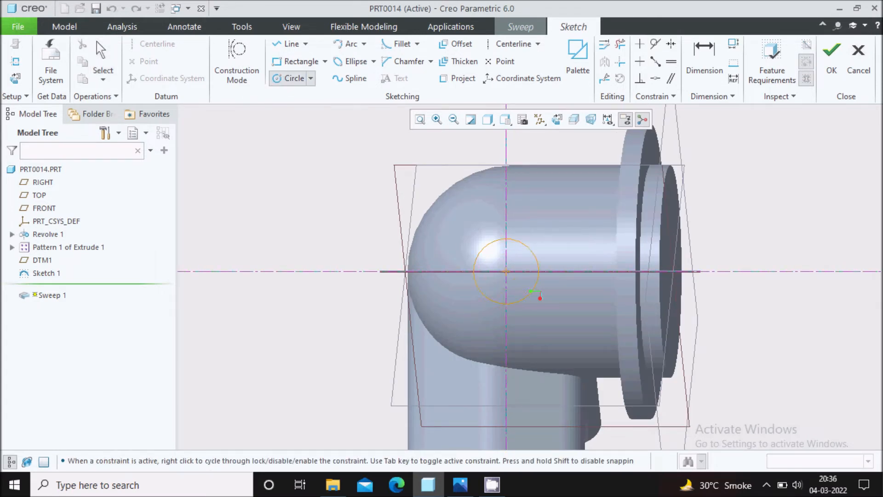
click(529, 295)
middle_click(529, 295)
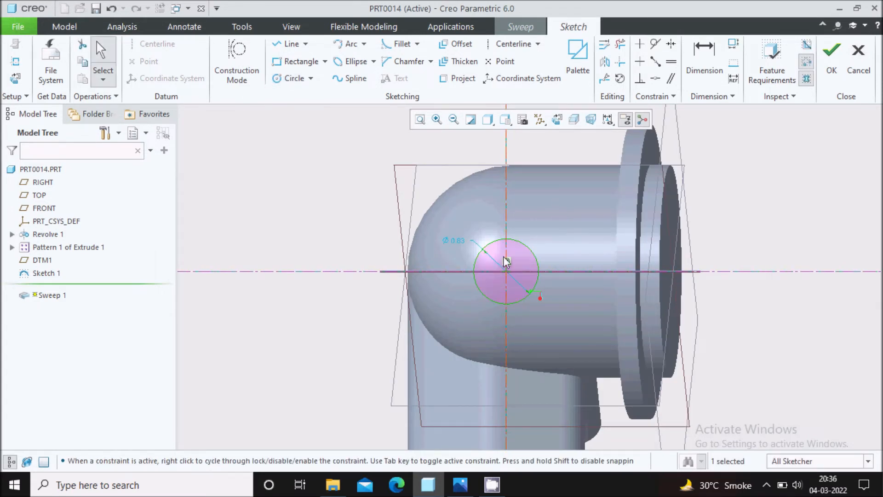
Step: Set the circle's diameter to 1.20 and finish the cross-section sketch
click(453, 486)
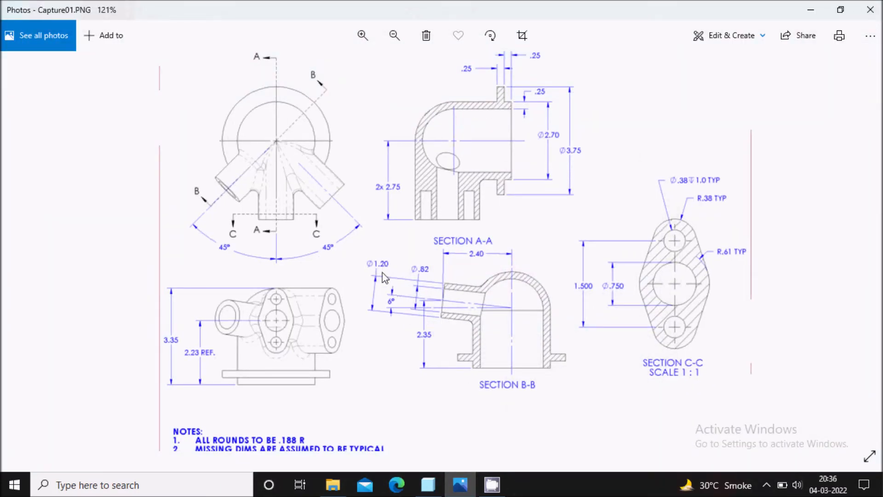
click(460, 484)
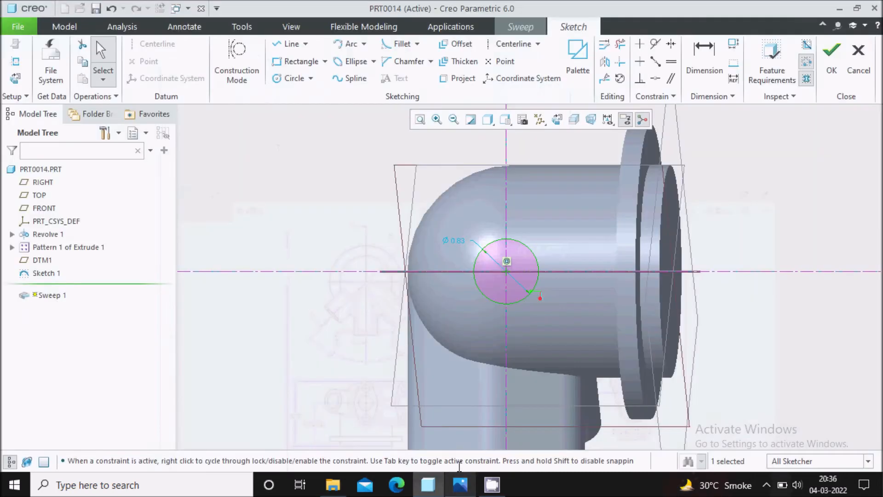
double_click(453, 241)
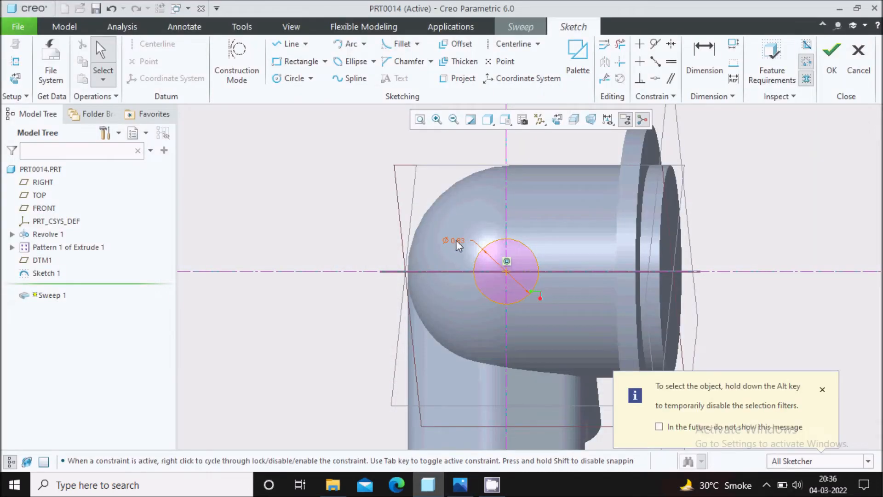
text(1.2)
key(Return)
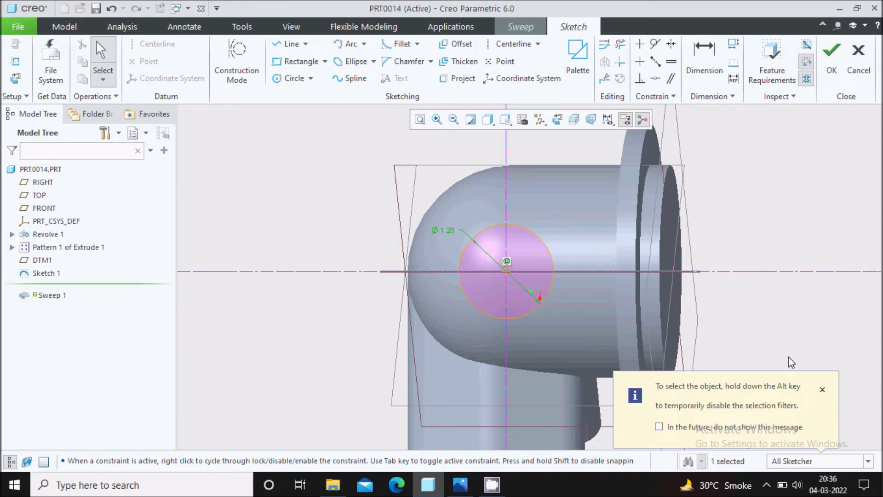
click(823, 389)
scroll(428, 322, down, 3)
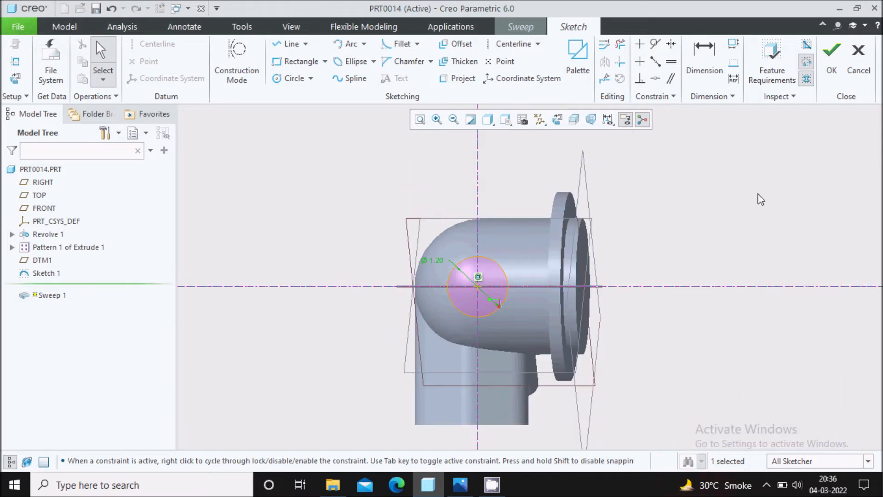
click(824, 85)
mouse_move(517, 312)
middle_down()
mouse_move(523, 316)
mouse_move(566, 259)
mouse_move(562, 244)
mouse_move(521, 276)
mouse_move(576, 278)
mouse_move(563, 271)
mouse_move(530, 285)
mouse_move(568, 276)
middle_up()
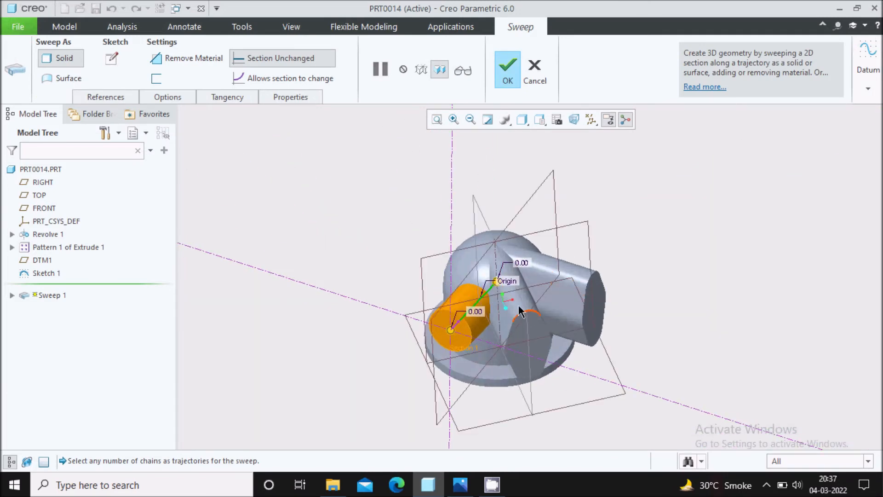
Step: Complete Sweep 1 as a slanted cylindrical boss and hide datum plane DTM1
click(508, 79)
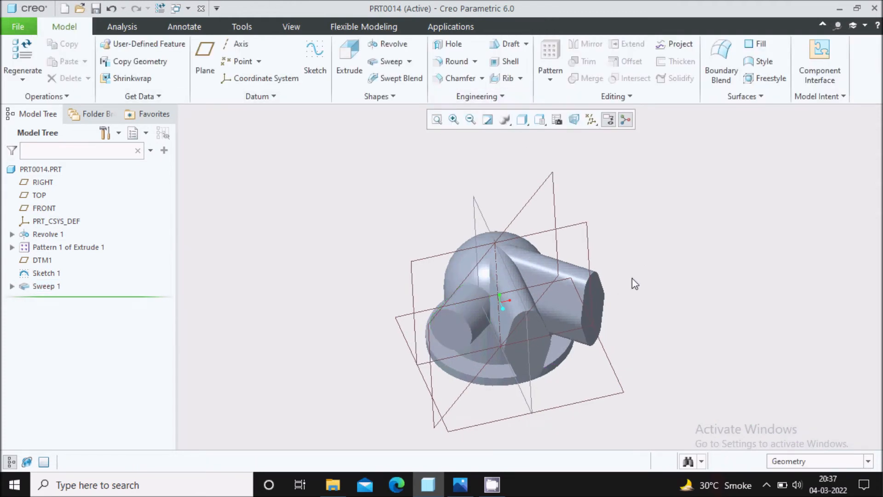
middle_drag(643, 282, 615, 271)
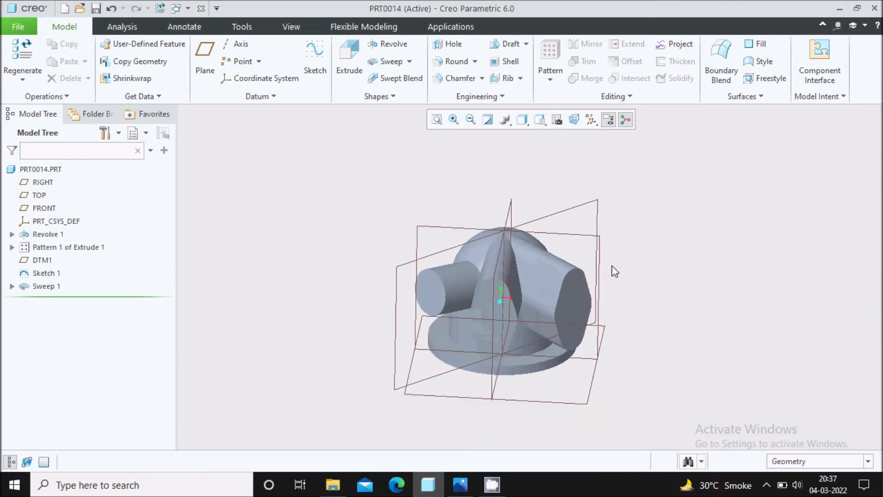
click(581, 212)
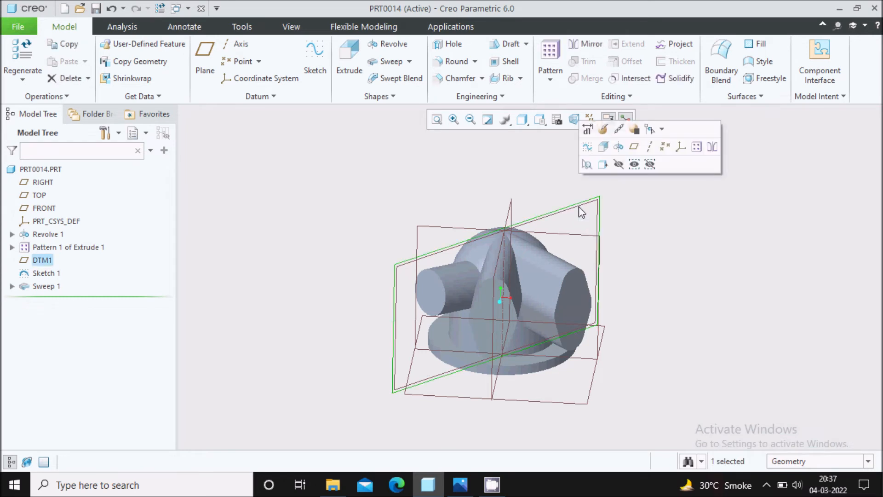
click(618, 164)
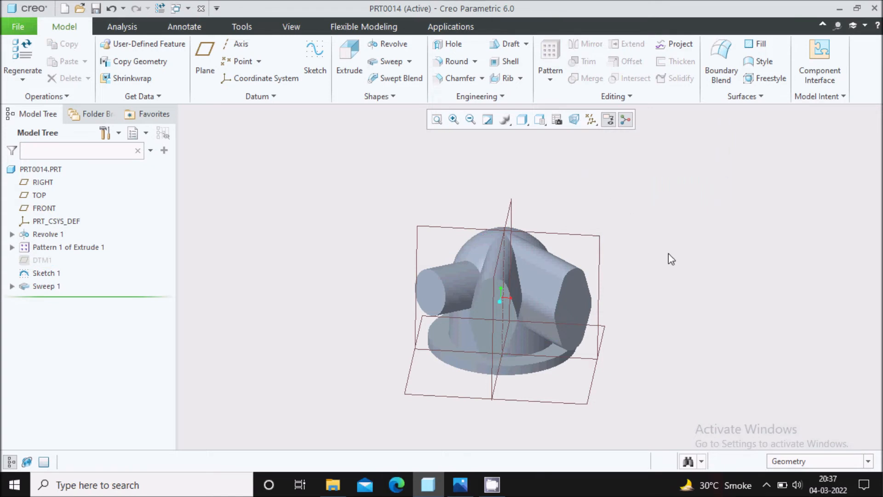
Step: Start Revolve 2 sketched on the FRONT plane and switch the display to wireframe
click(395, 49)
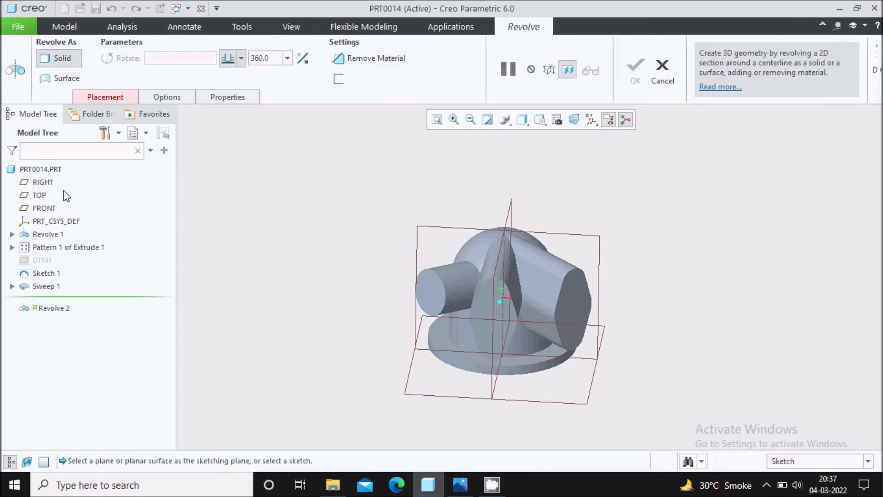
click(44, 208)
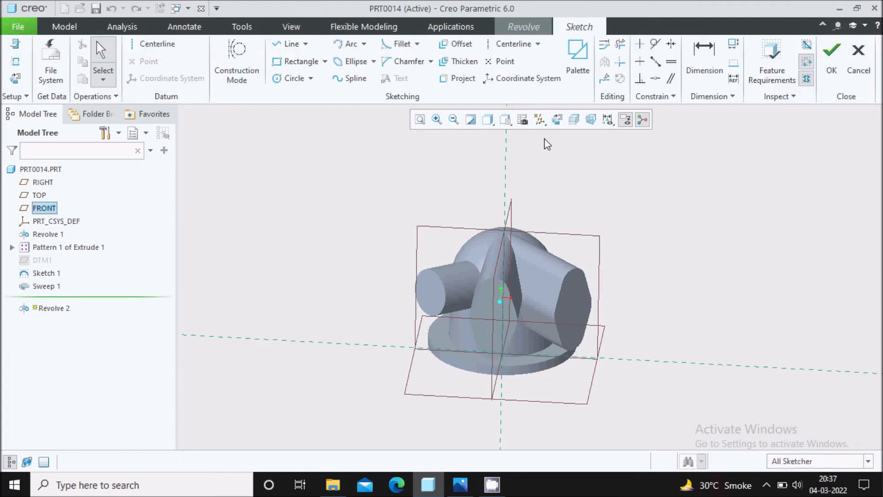
click(556, 119)
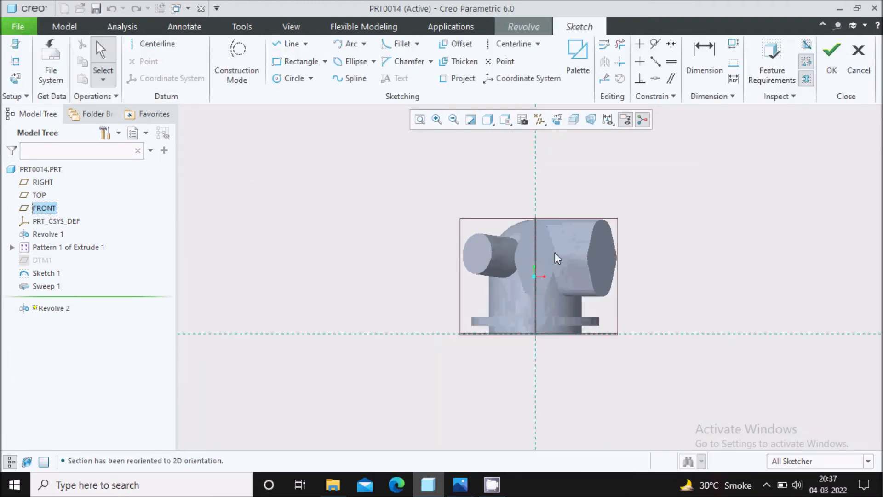
click(507, 121)
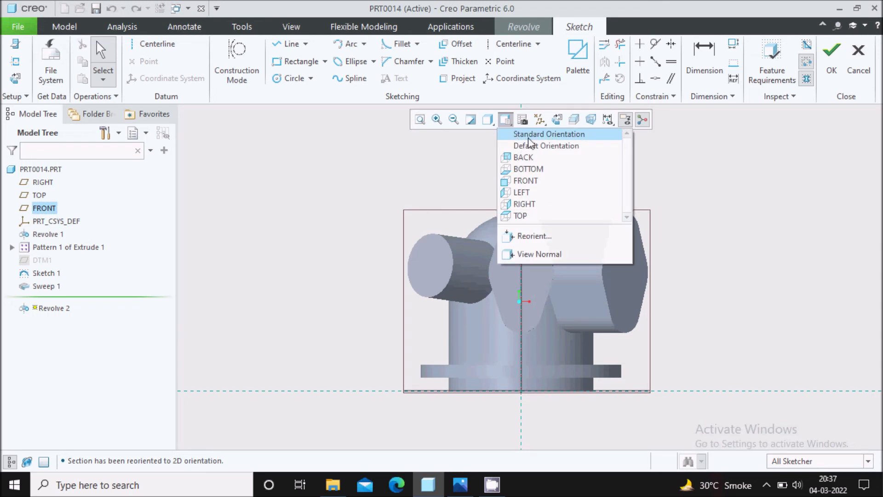
click(491, 123)
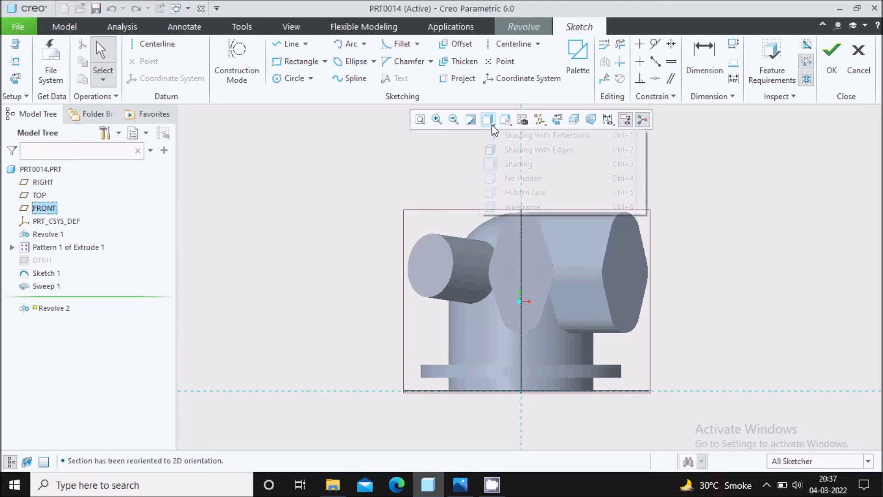
click(519, 207)
scroll(558, 203, down, 3)
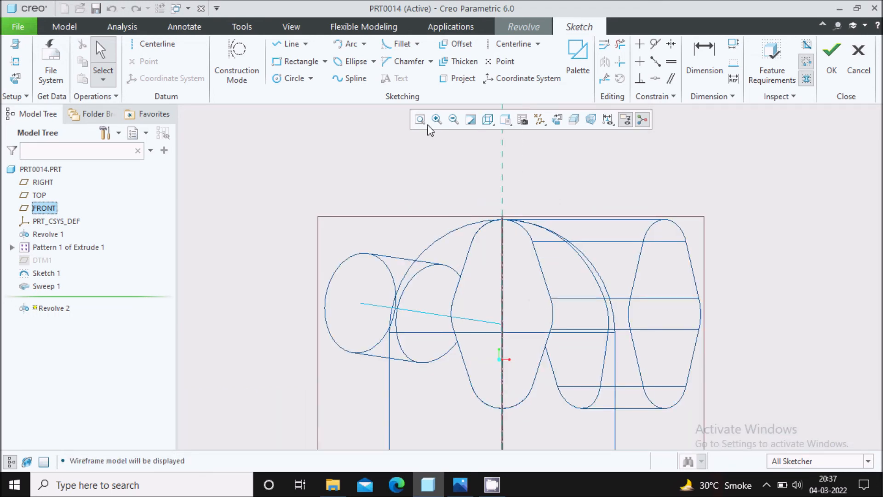
Step: Begin offsetting the dome's outer arc and check the reference drawing for wall thickness
click(463, 47)
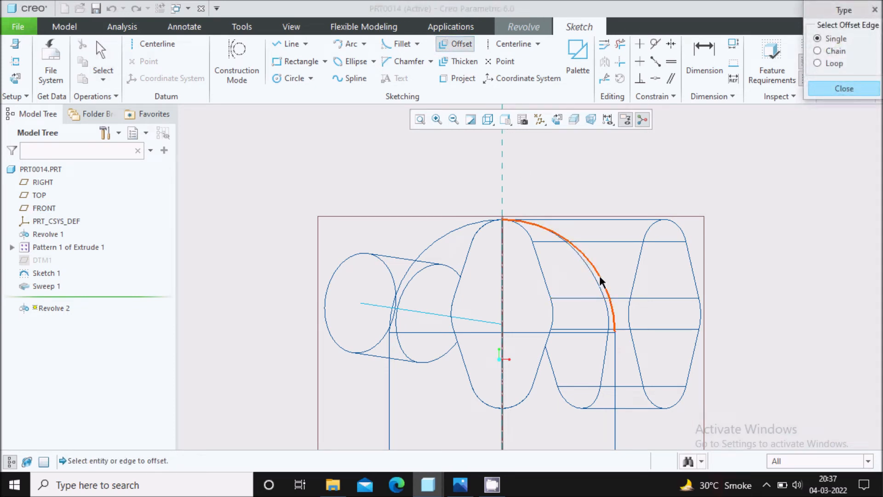
click(601, 281)
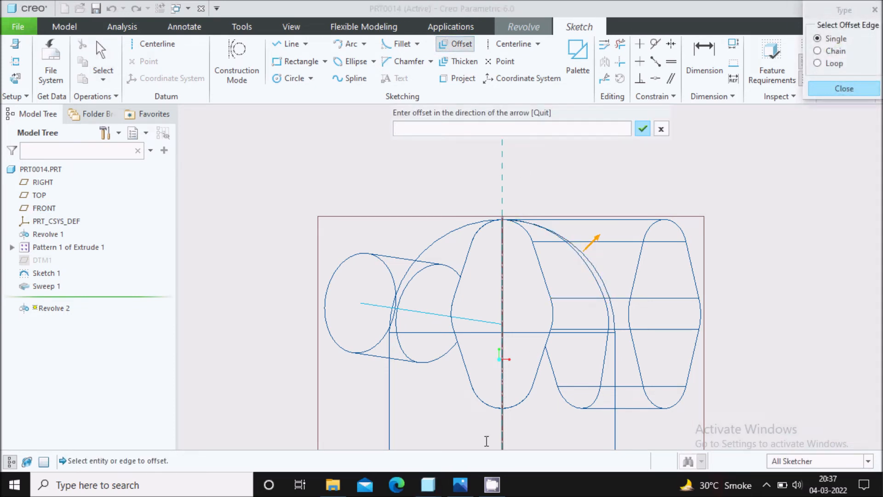
click(462, 485)
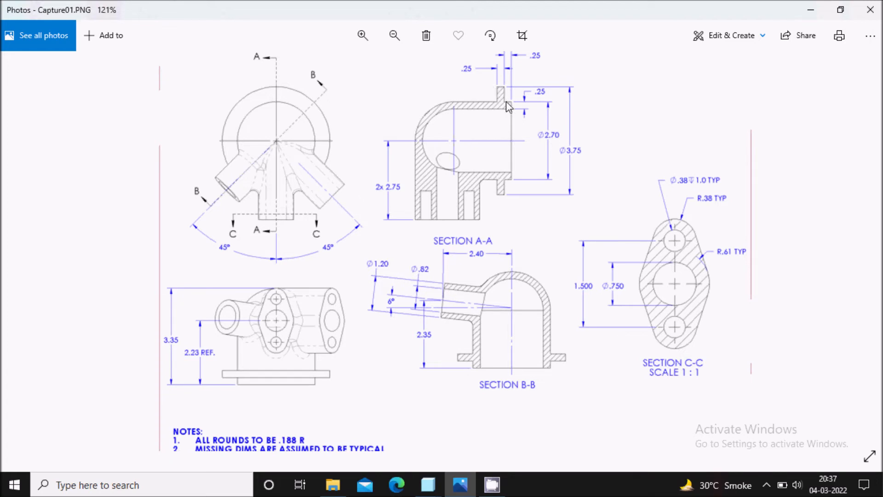
Step: Leave the section drawing and bring back the PRT0014 Creo window with its offset prompt
click(428, 484)
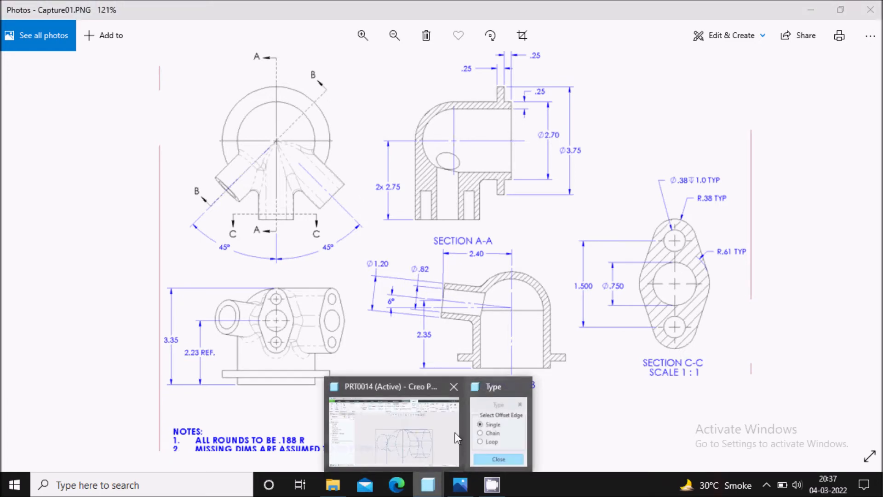
click(435, 453)
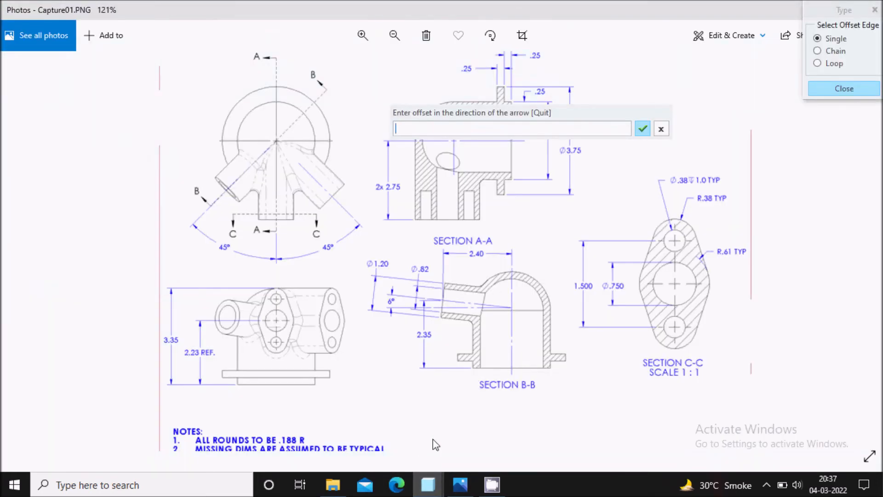
Step: Offset the dome's outer arc by -0.25 inward and close the offset dialog
mouse_move(428, 484)
click(420, 449)
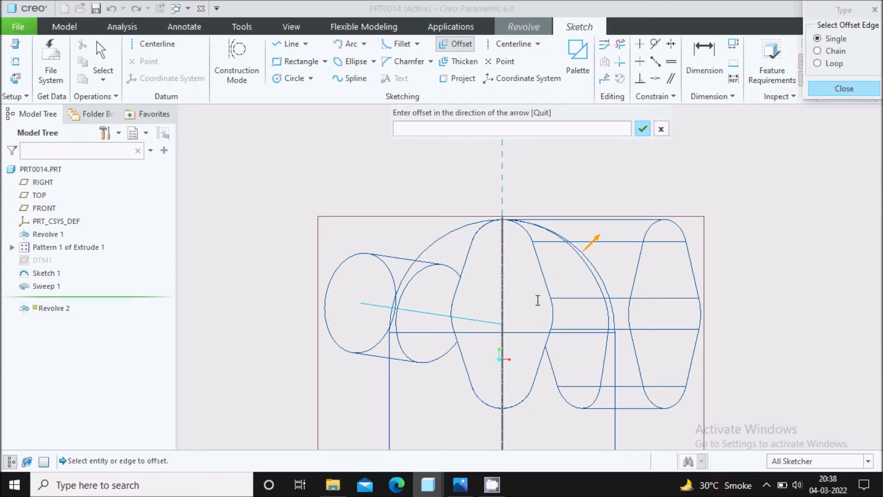
key(Return)
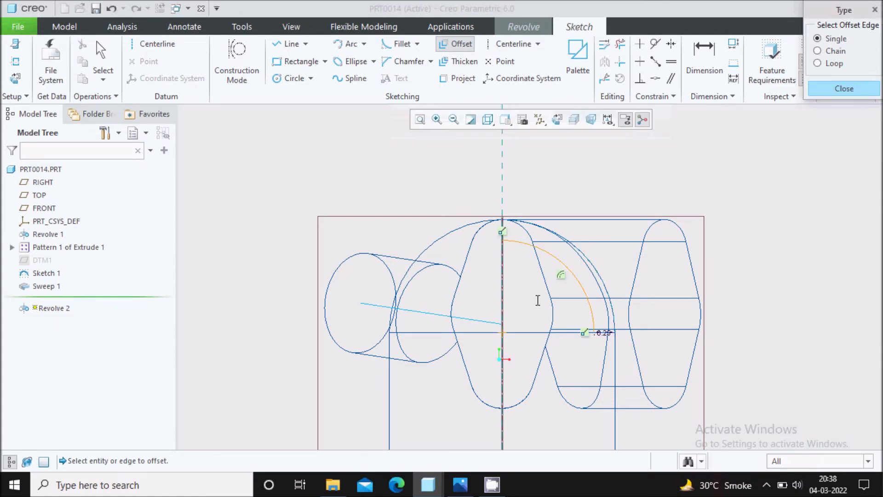
scroll(596, 336, down, 3)
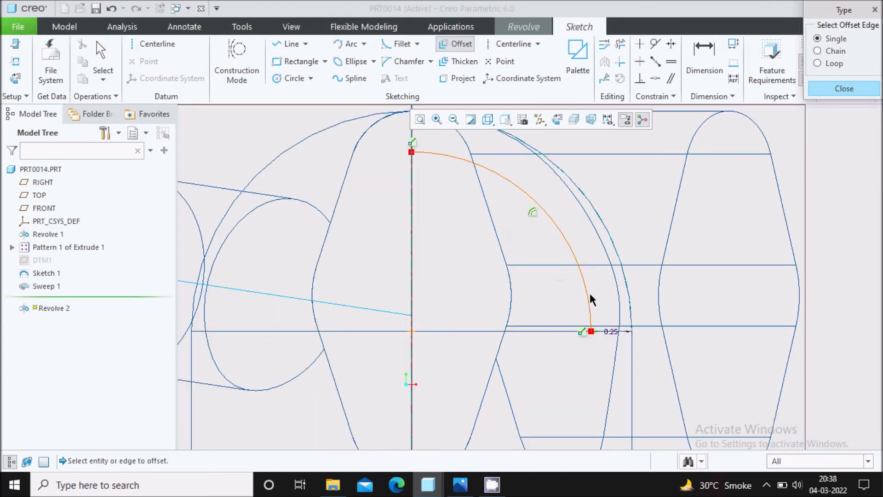
scroll(538, 239, up, 3)
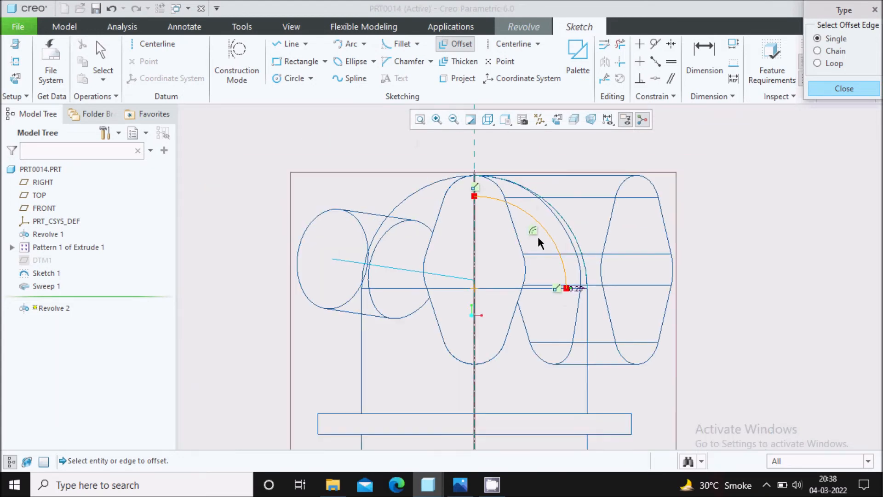
click(835, 90)
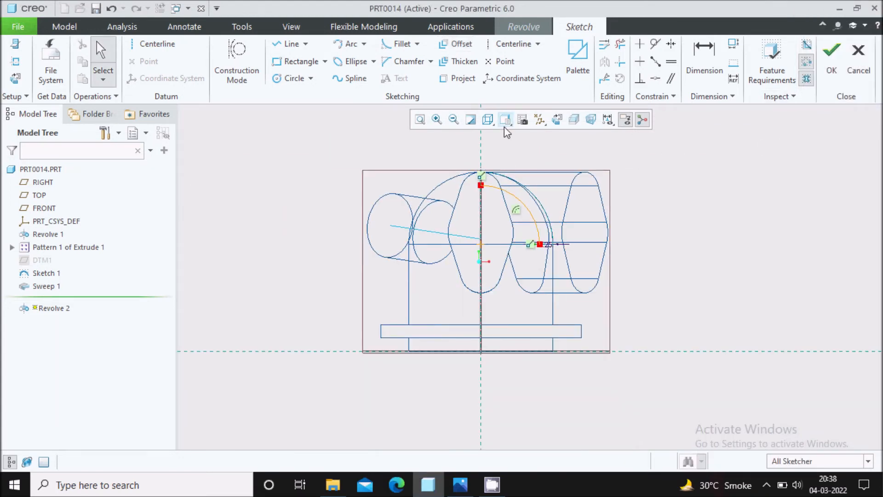
Step: Switch the model display style to Shading With Edges
click(488, 120)
click(513, 148)
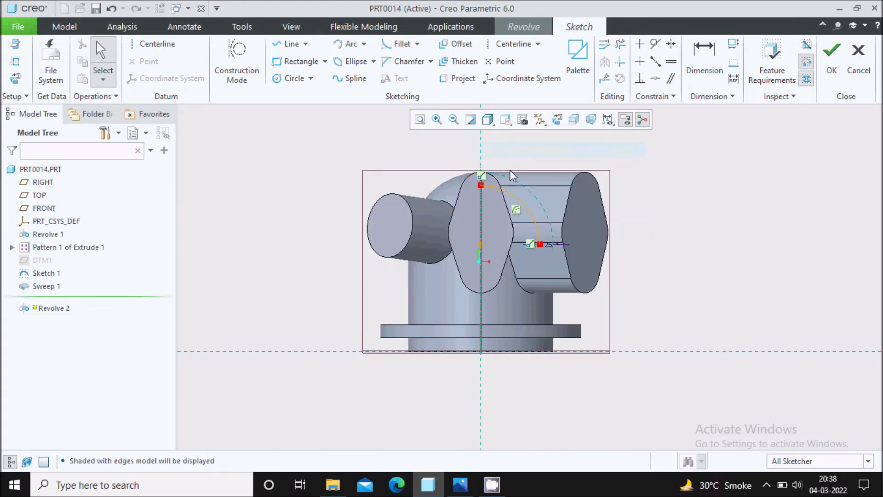
scroll(492, 166, down, 2)
Step: Sketch lines from the arc top down the centerline and across the base
click(290, 44)
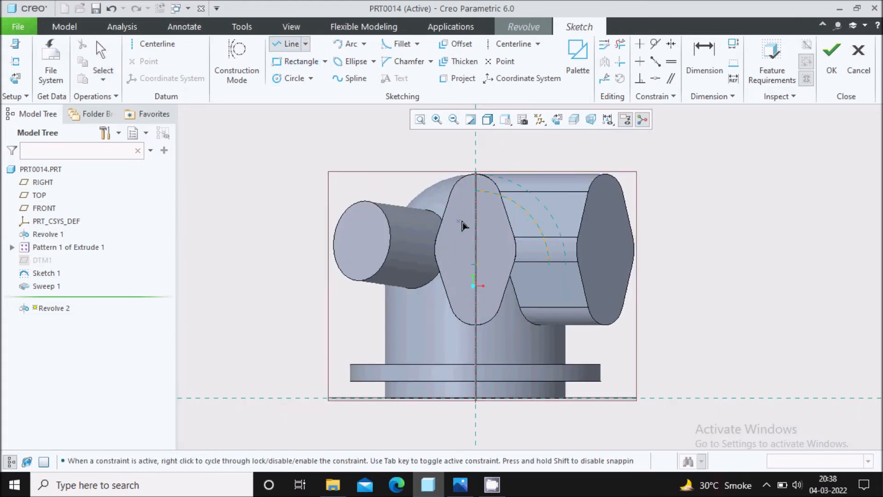
click(475, 201)
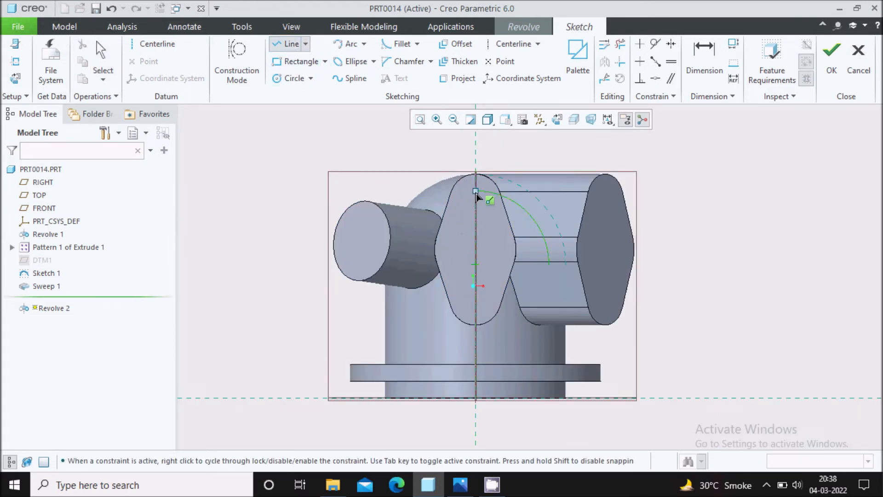
click(476, 398)
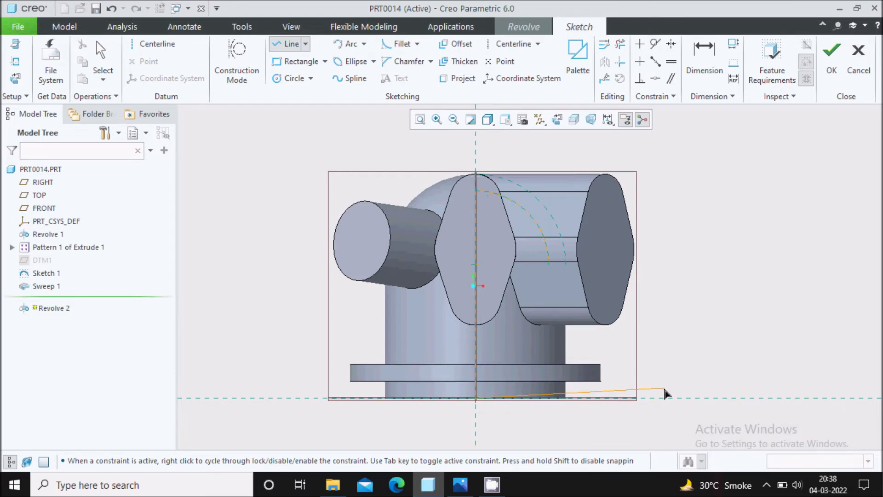
click(687, 398)
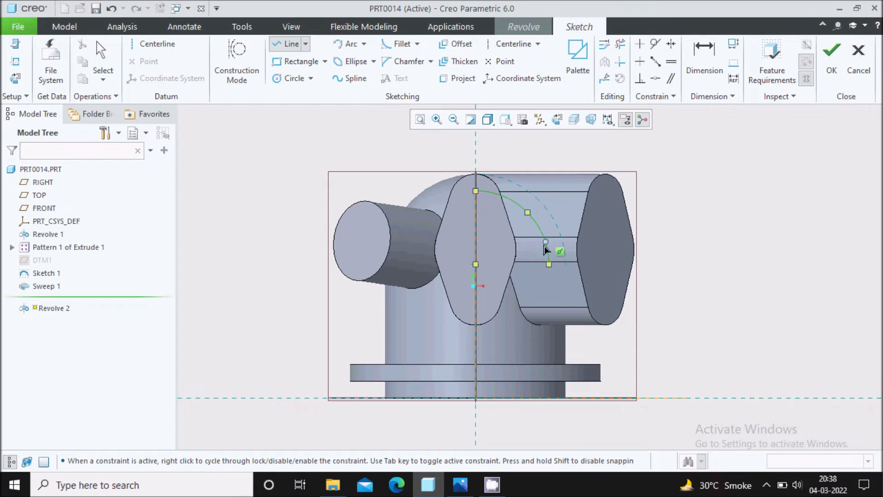
middle_click(705, 301)
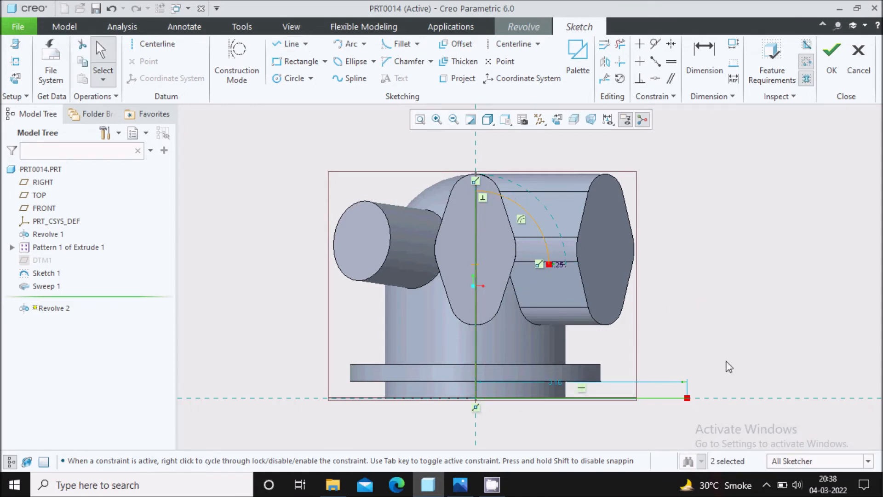
click(766, 485)
right_click(802, 435)
click(832, 390)
click(805, 380)
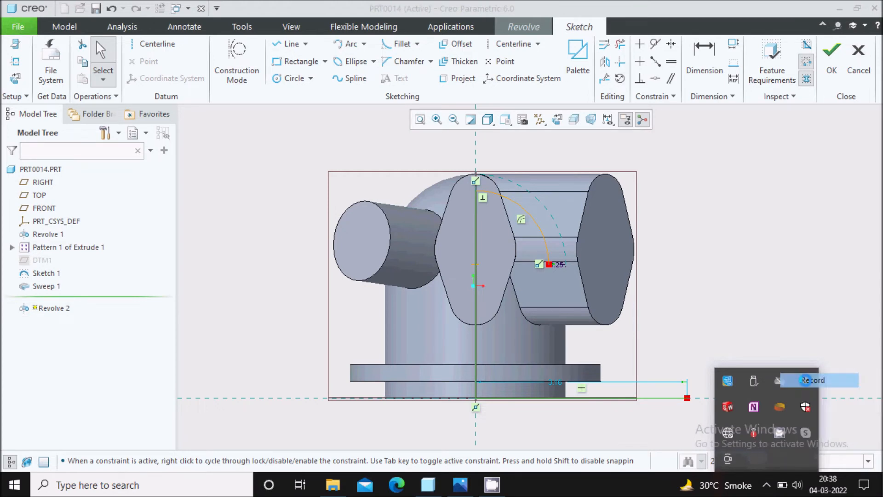
click(726, 293)
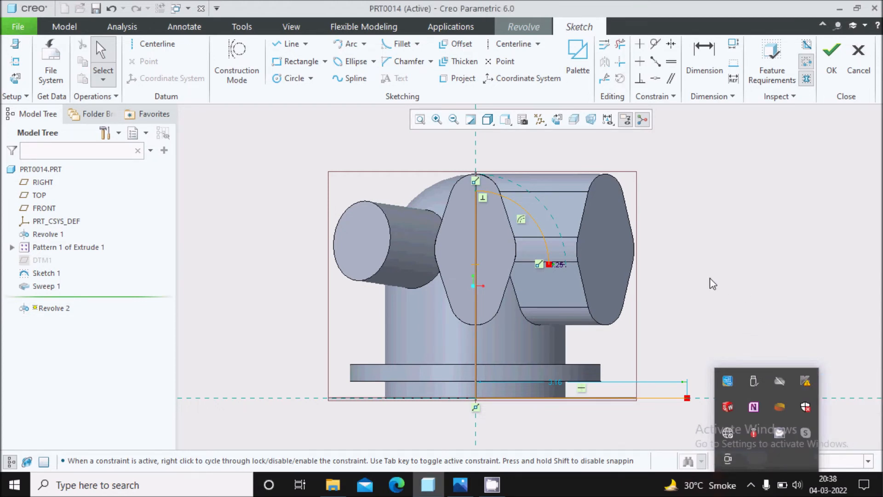
Step: Draw a vertical line down from the offset arc's lower endpoint
click(288, 43)
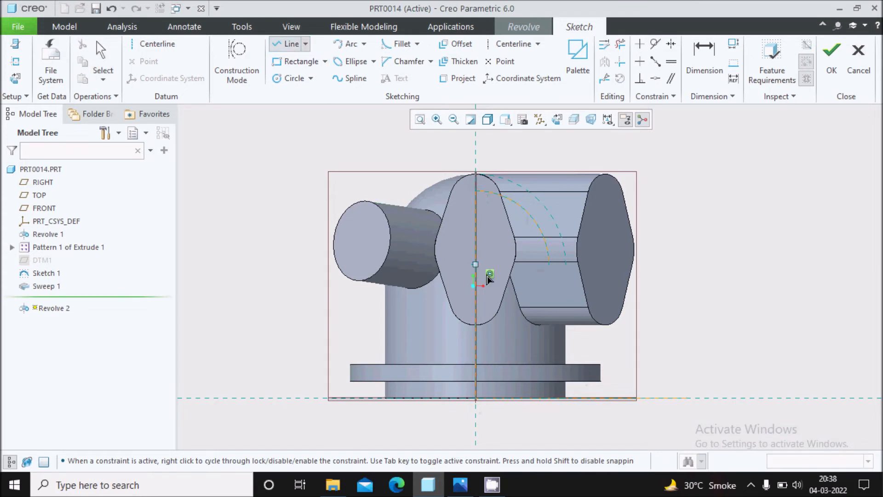
click(550, 265)
scroll(497, 250, down, 6)
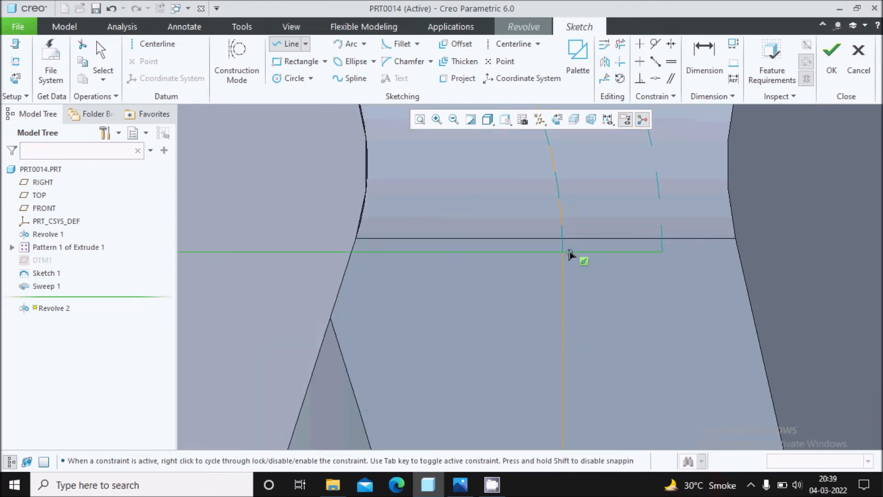
scroll(522, 215, up, 8)
middle_click(620, 263)
middle_click(620, 263)
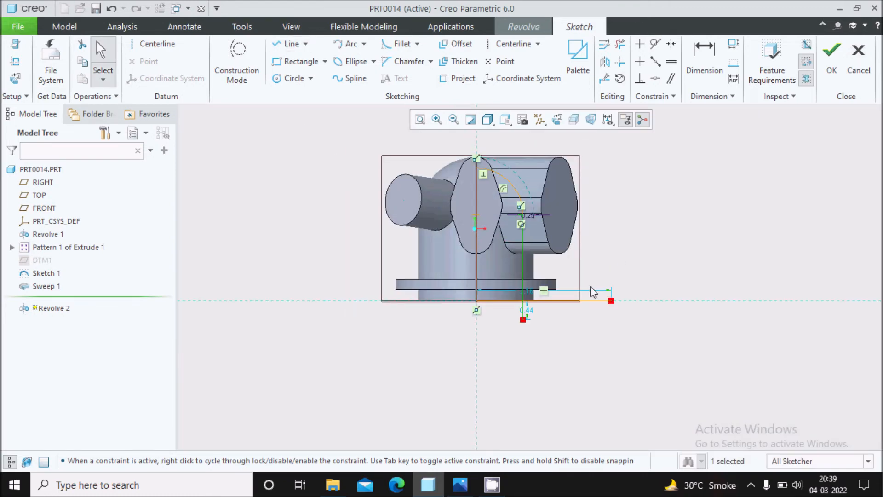
scroll(552, 298, down, 4)
click(620, 44)
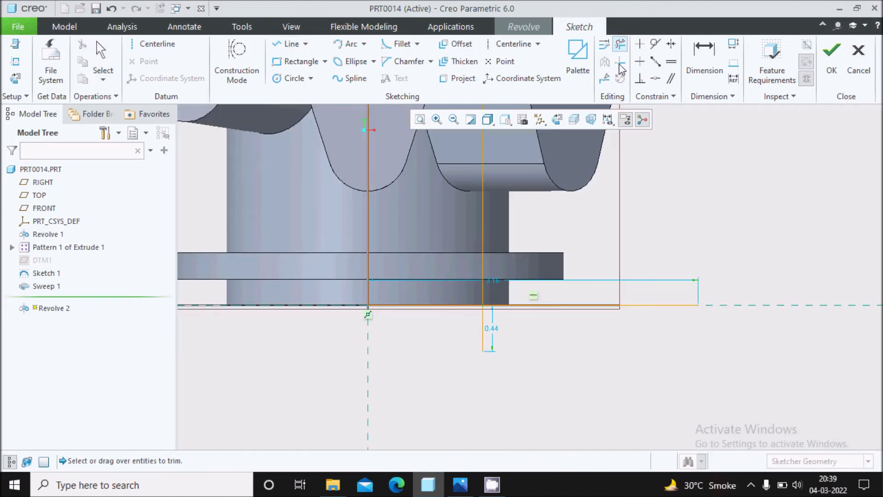
Step: Trim away the extra right-hand line and the 0.44 line segment
mouse_move(564, 294)
mouse_down()
mouse_move(550, 364)
mouse_move(417, 349)
mouse_up()
middle_click(524, 357)
scroll(528, 359, up, 3)
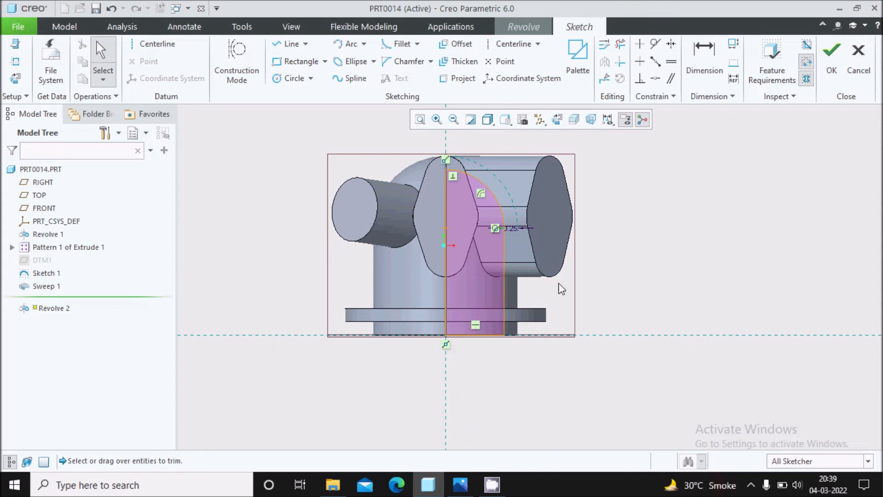
scroll(622, 259, up, 2)
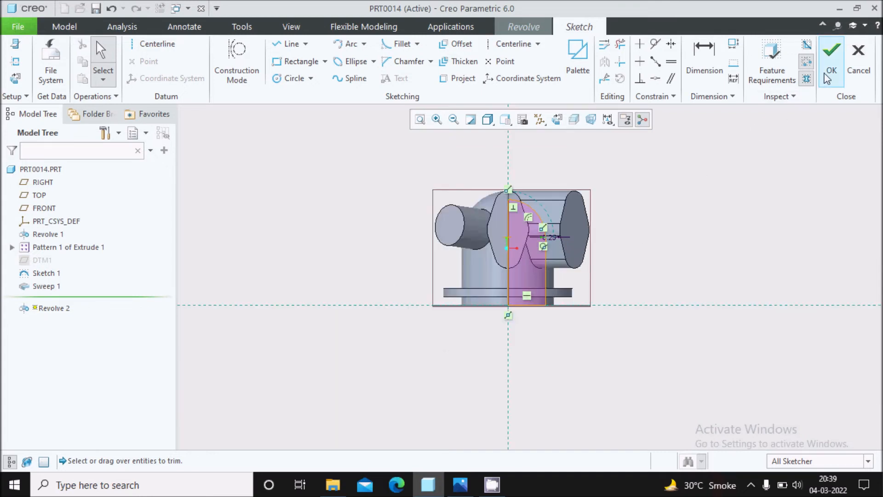
Step: Add a vertical centerline as the axis and finish Revolve 2 as a 360° cut
click(154, 45)
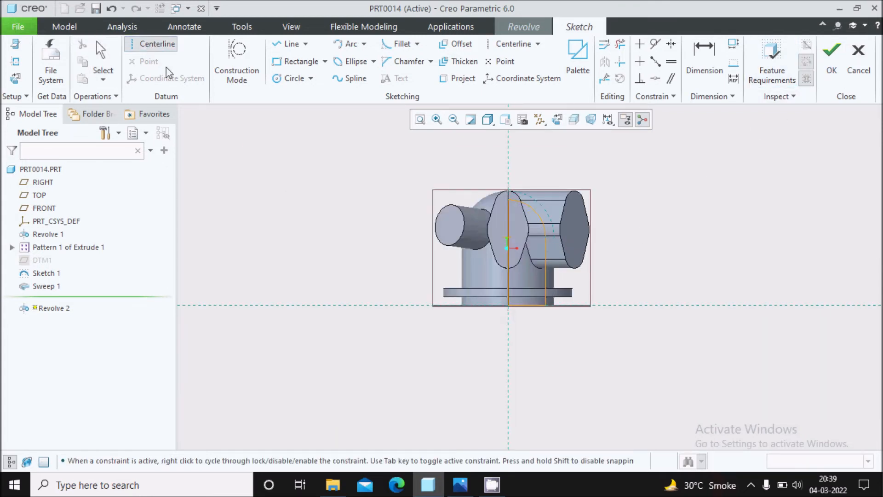
click(508, 190)
click(511, 339)
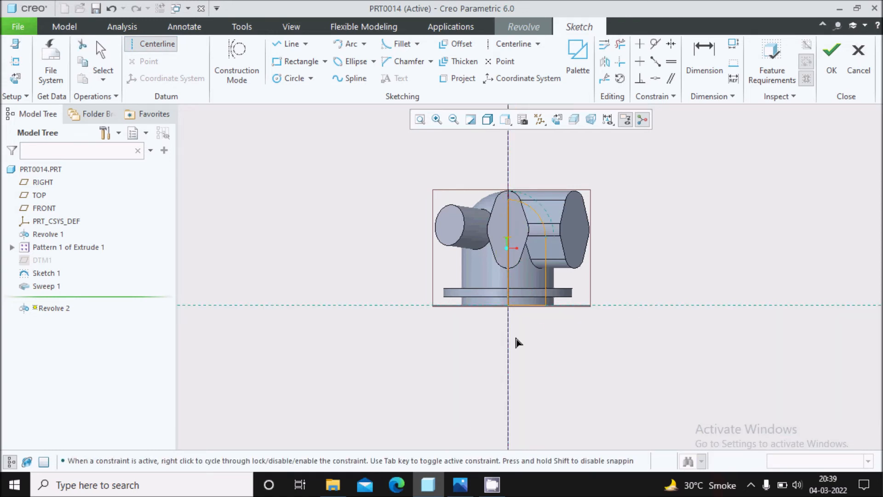
click(832, 60)
middle_drag(579, 188, 609, 122)
click(636, 69)
middle_drag(637, 249, 517, 189)
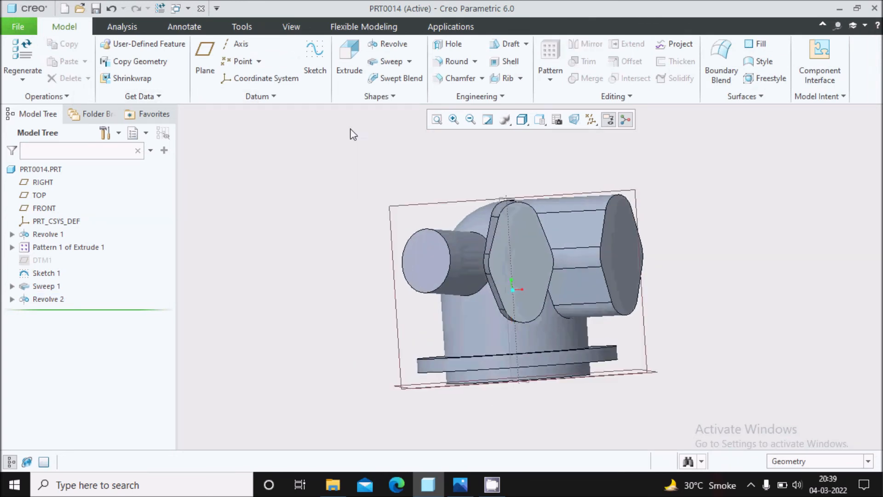
Step: Start Extrude 2 sketched on the round boss face, adding the boss surface as a reference
click(351, 74)
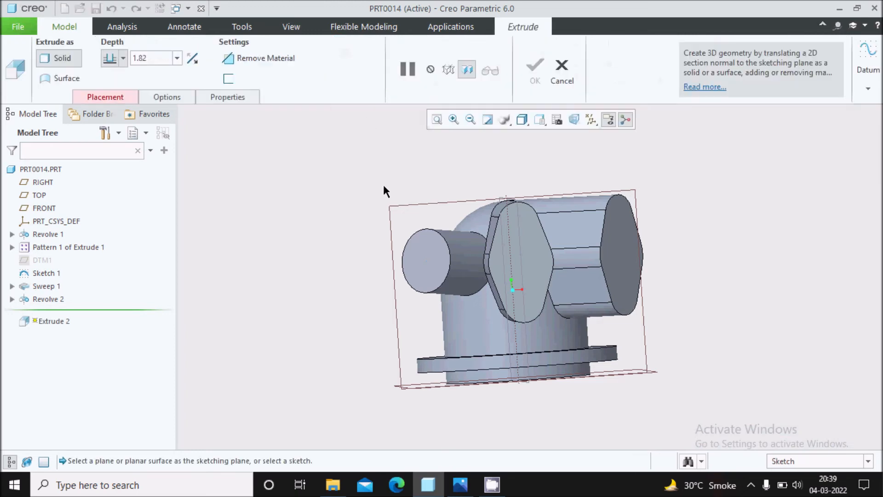
click(422, 265)
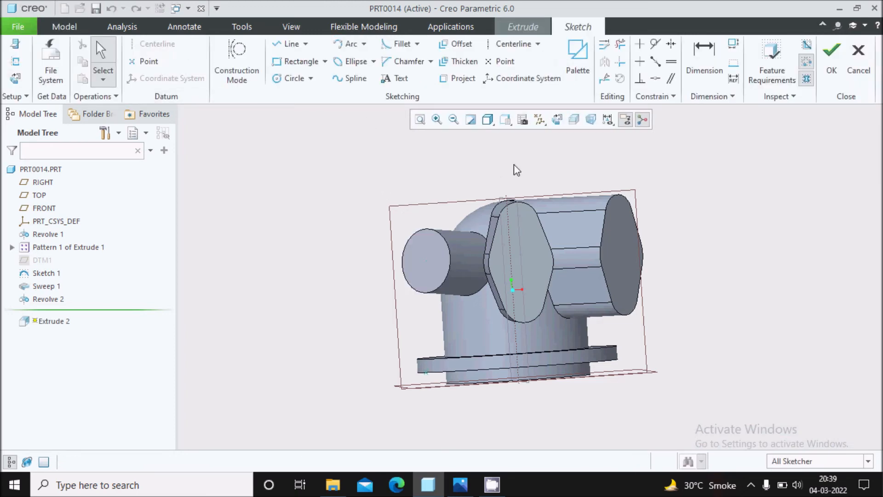
click(557, 119)
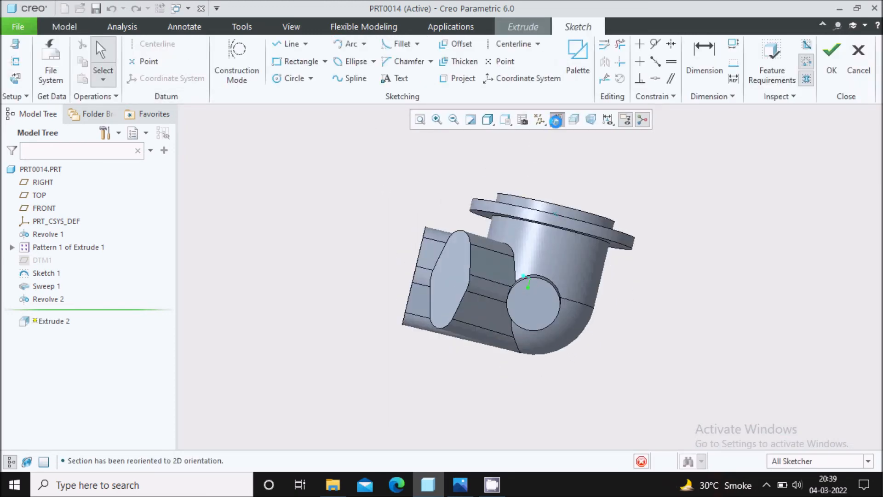
scroll(539, 299, up, 3)
click(15, 61)
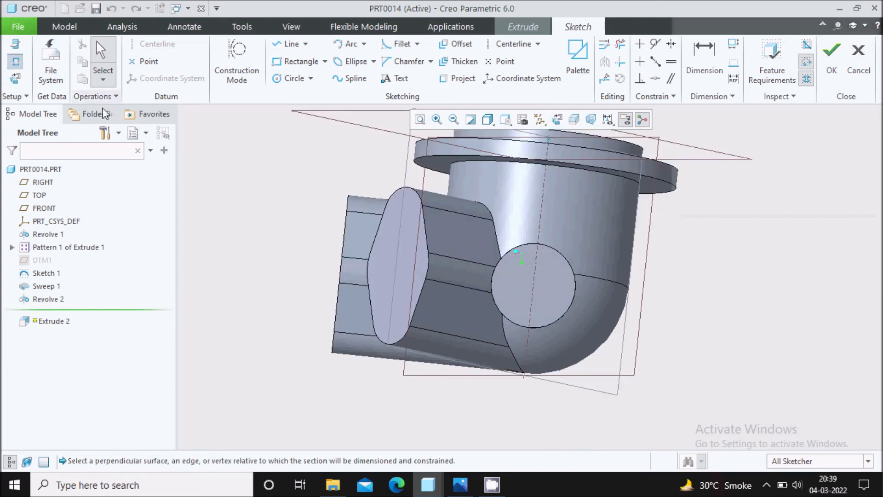
click(558, 325)
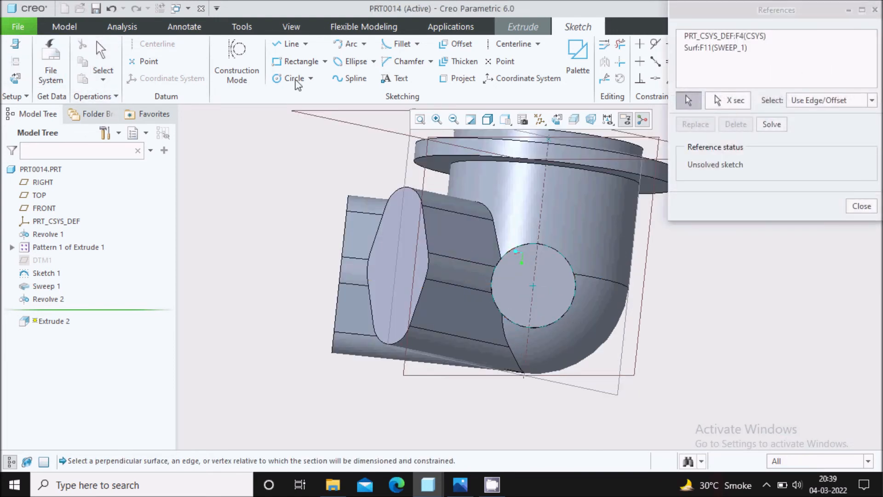
Step: Draw a 0.8-diameter circle at the boss centre and accept the sketch
click(284, 83)
click(533, 287)
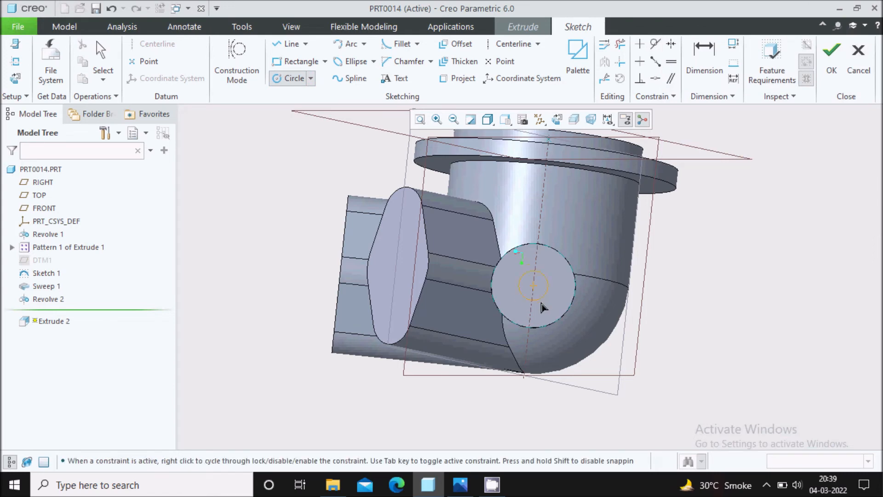
click(460, 485)
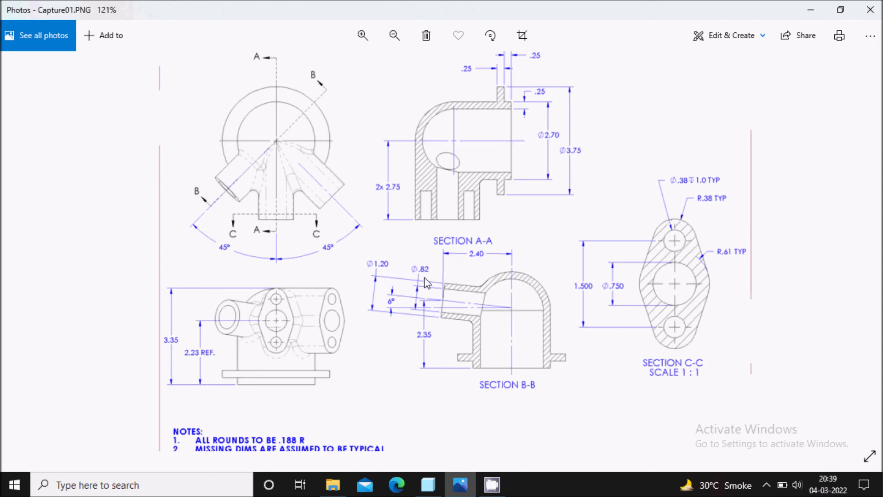
click(460, 485)
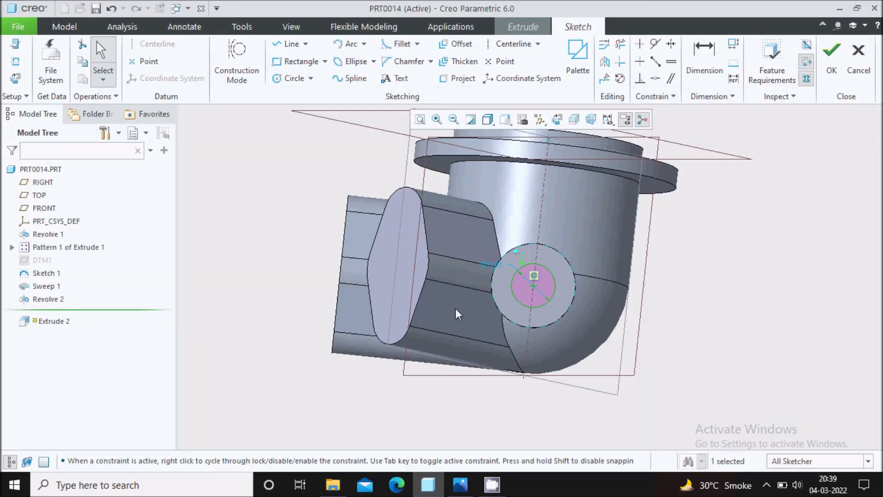
double_click(486, 266)
text(0)
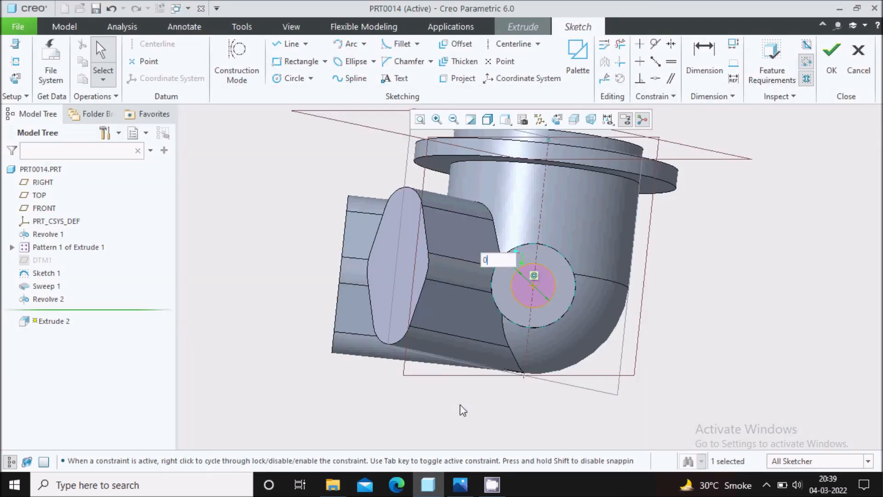
text(.8)
key(Return)
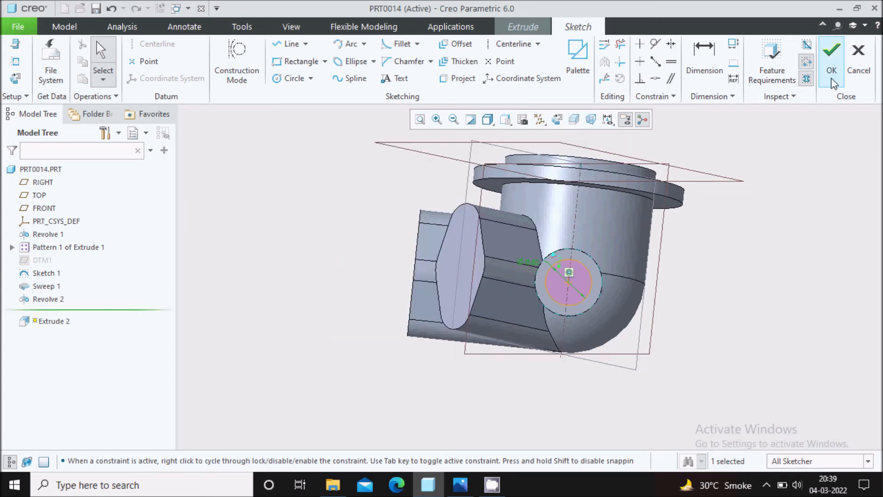
click(832, 60)
middle_drag(613, 269, 479, 343)
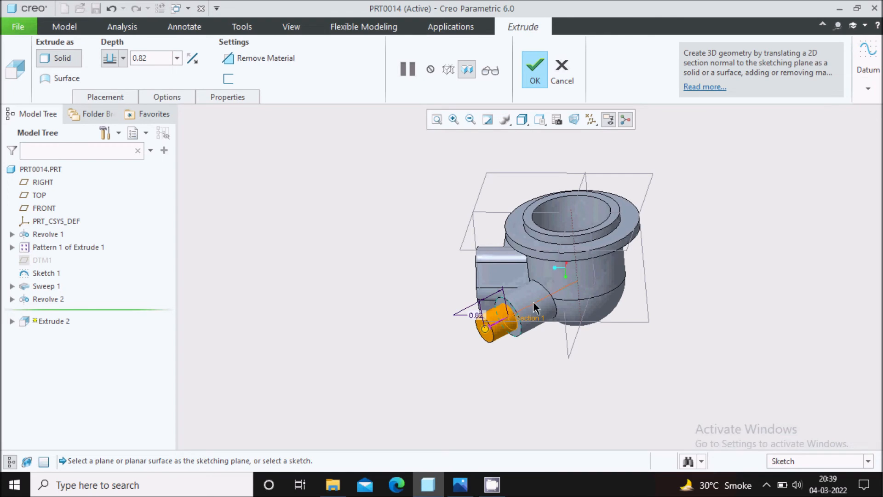
Step: Flip Extrude 2 to remove material at 2.13 depth, boring through the side boss
click(474, 344)
middle_drag(603, 235, 592, 288)
drag(532, 286, 594, 261)
middle_drag(595, 261, 575, 281)
click(535, 74)
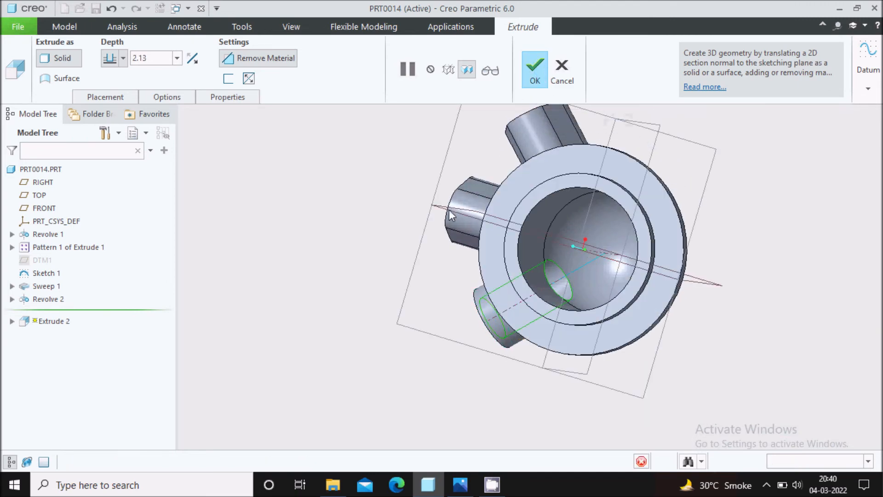
scroll(449, 209, down, 2)
middle_drag(633, 265, 598, 335)
Step: Start a sketch on the flat lobed boss face and add a horizontal centreline across it
scroll(598, 335, up, 2)
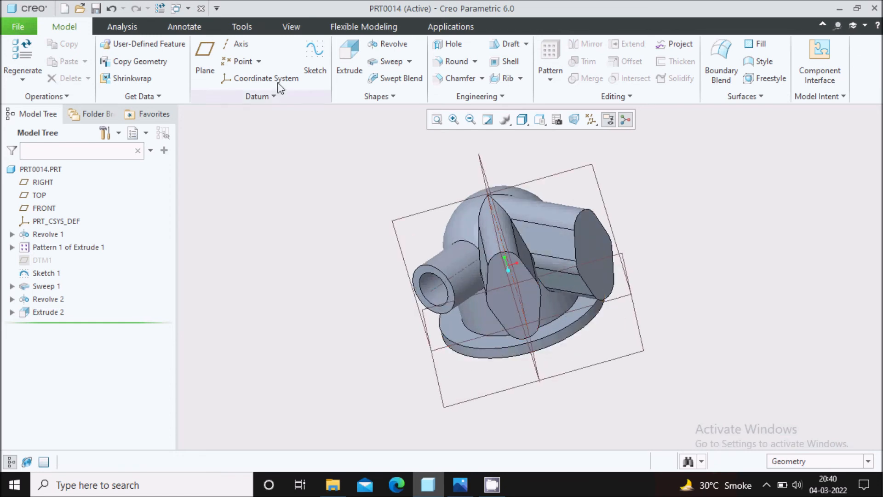
click(315, 59)
click(507, 306)
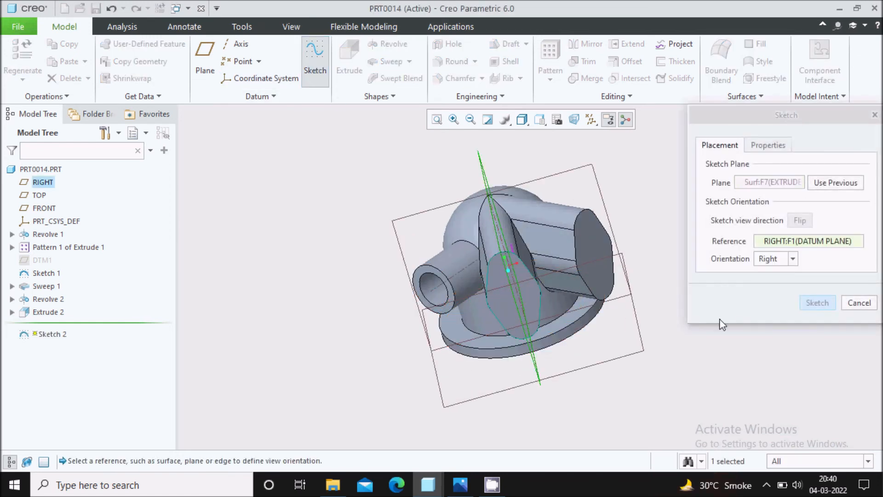
click(815, 302)
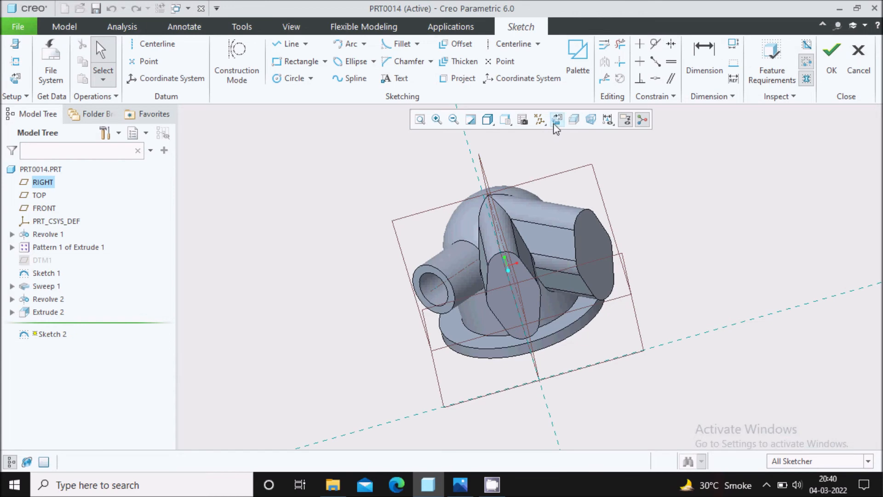
click(558, 119)
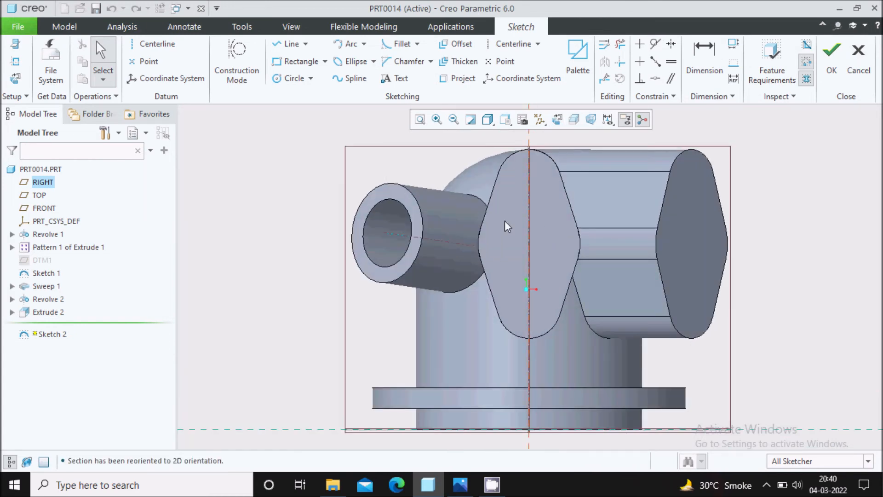
click(278, 79)
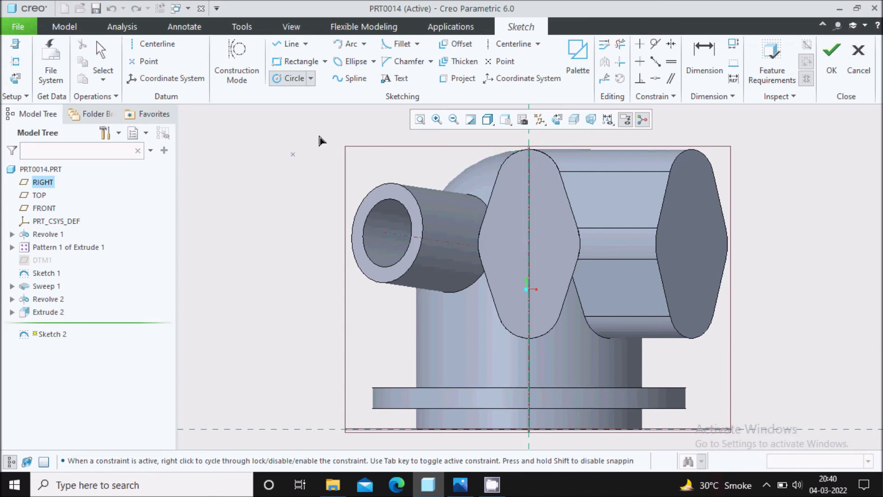
click(514, 46)
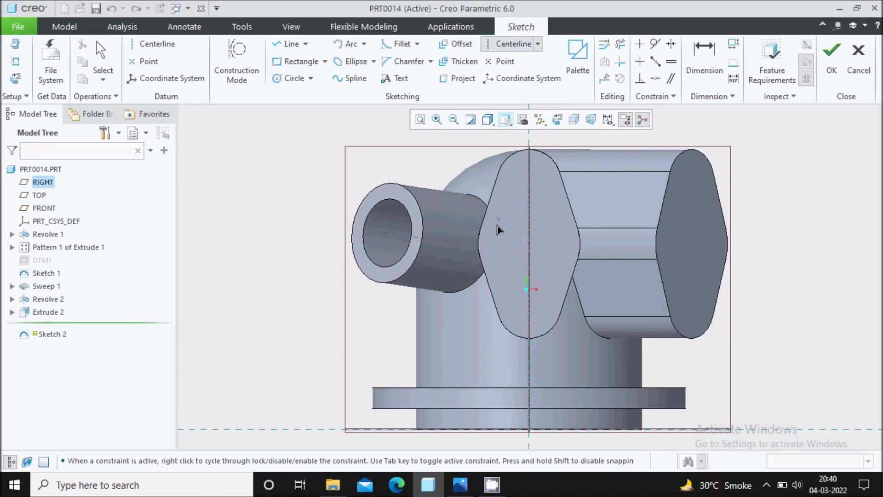
click(479, 244)
click(558, 244)
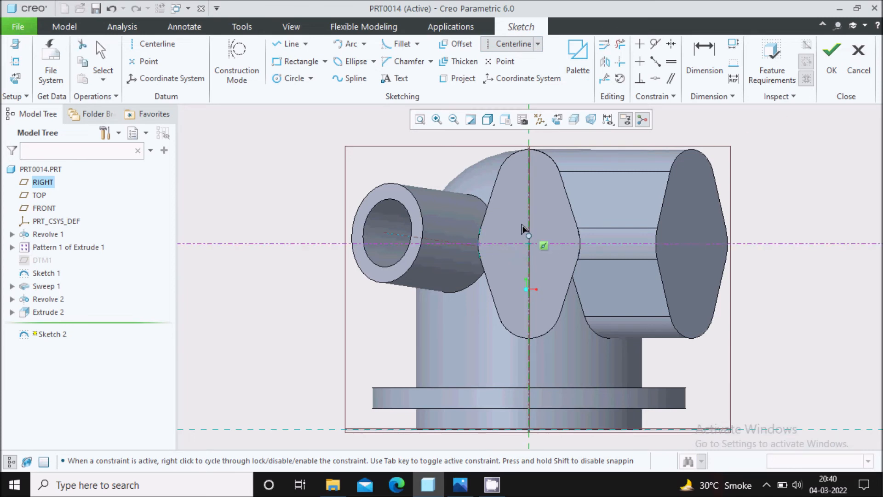
Step: Draw a circle at the centreline intersection, set its diameter to 0.75, and accept
click(280, 79)
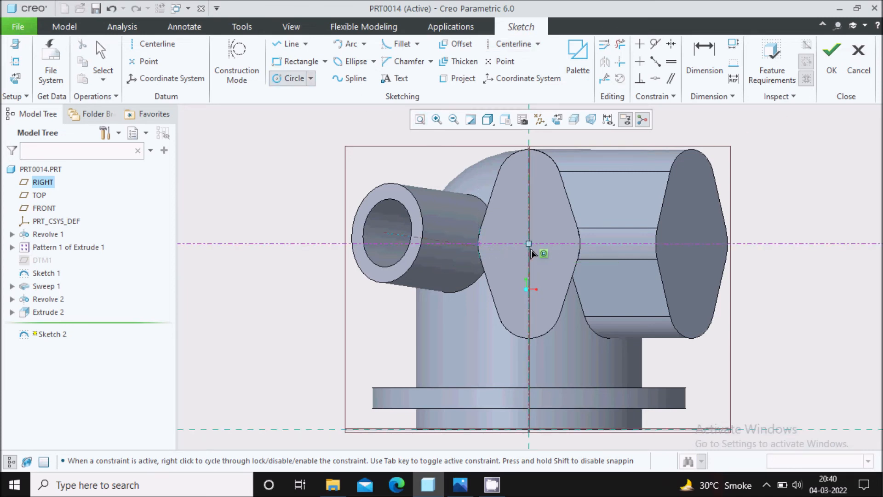
click(543, 269)
middle_click(533, 224)
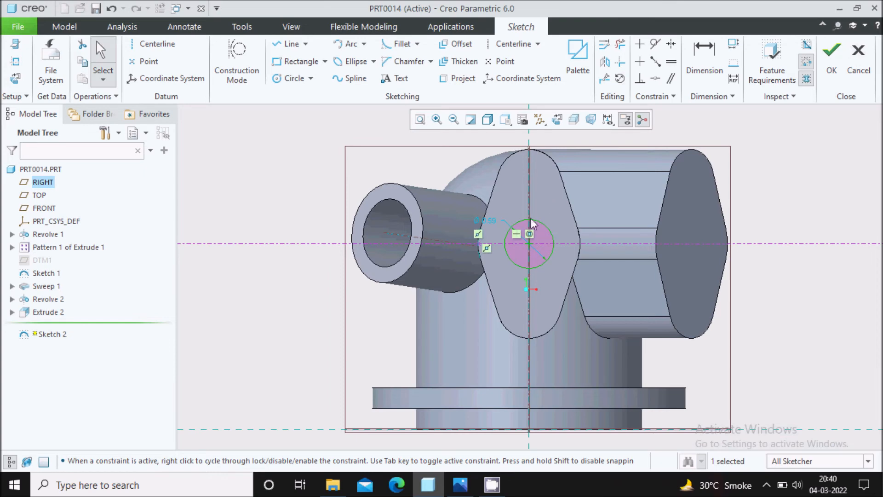
click(460, 485)
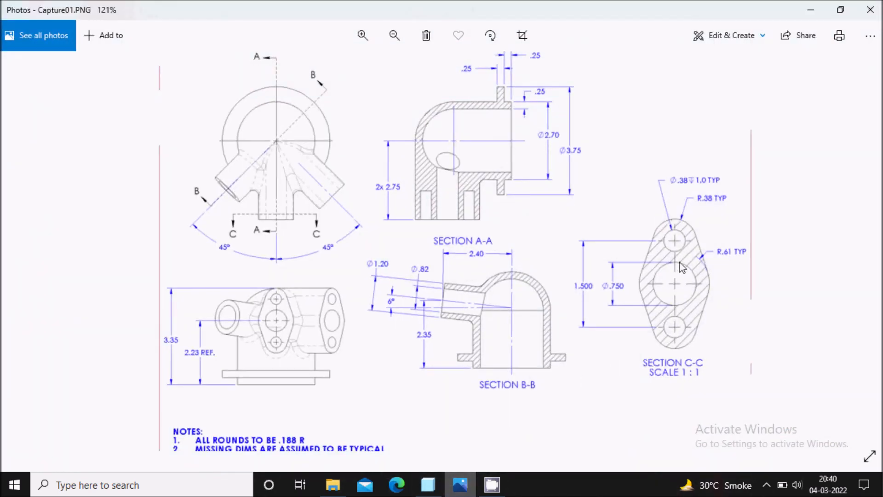
click(428, 484)
double_click(482, 219)
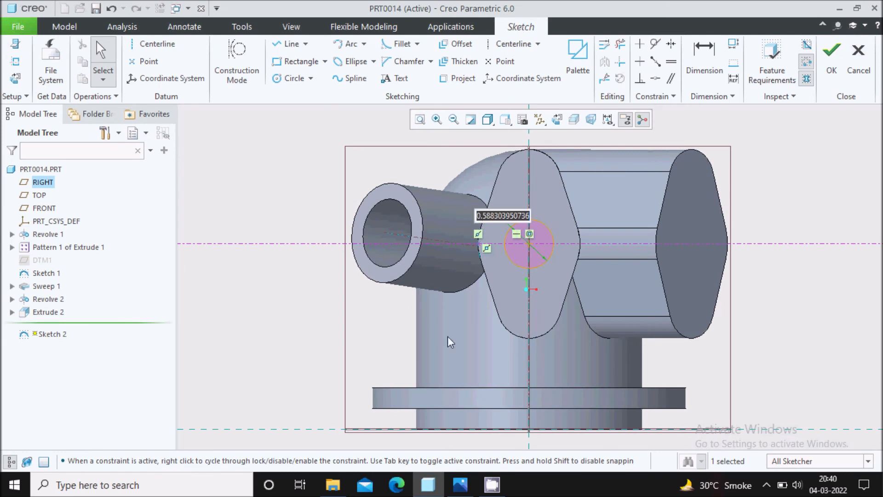
text(0.75)
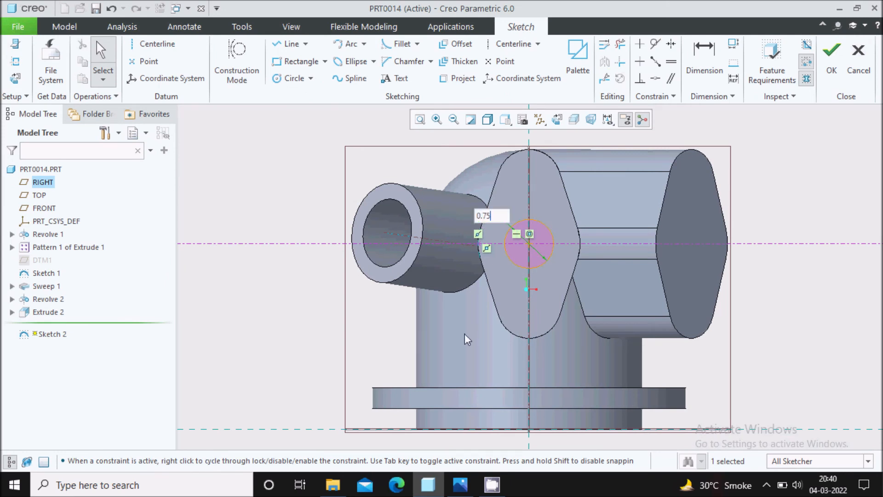
key(Return)
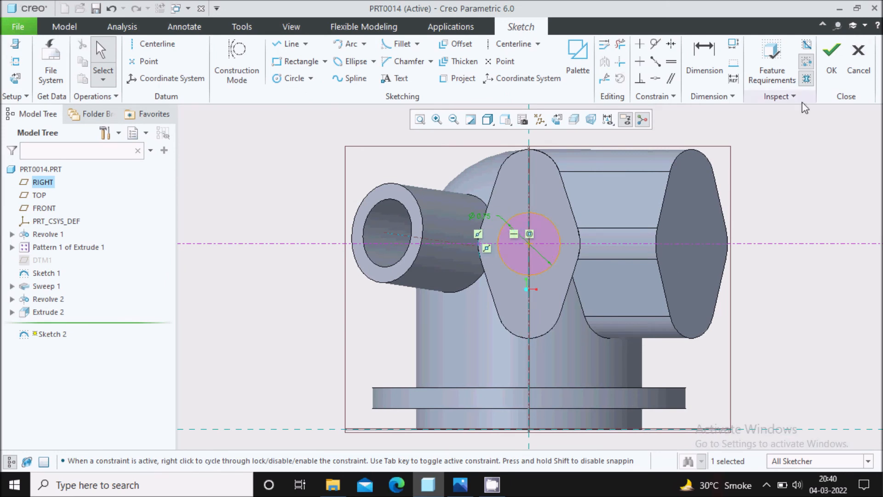
click(831, 53)
mouse_move(558, 236)
middle_down()
mouse_move(565, 211)
mouse_move(545, 206)
middle_up()
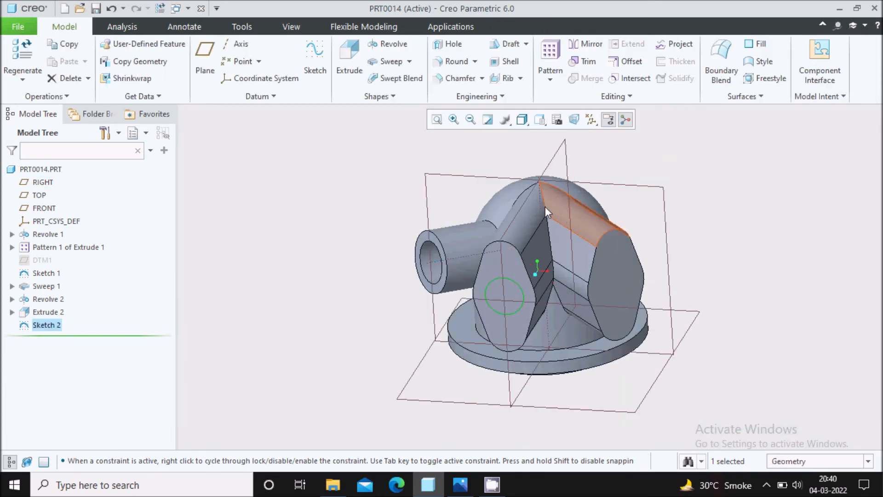
Step: Extrude Sketch 2 as a 2.28-deep material-removing cut through the lobed boss
click(349, 58)
middle_drag(386, 242, 437, 164)
click(436, 165)
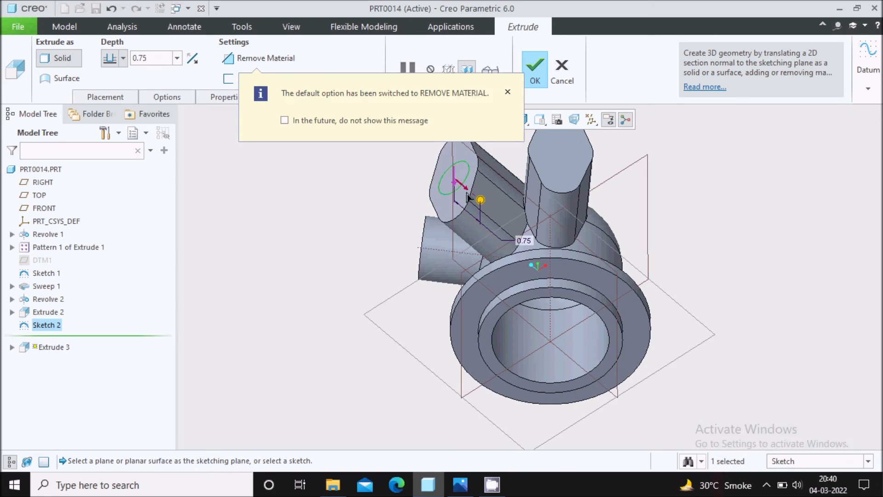
middle_drag(545, 309, 538, 269)
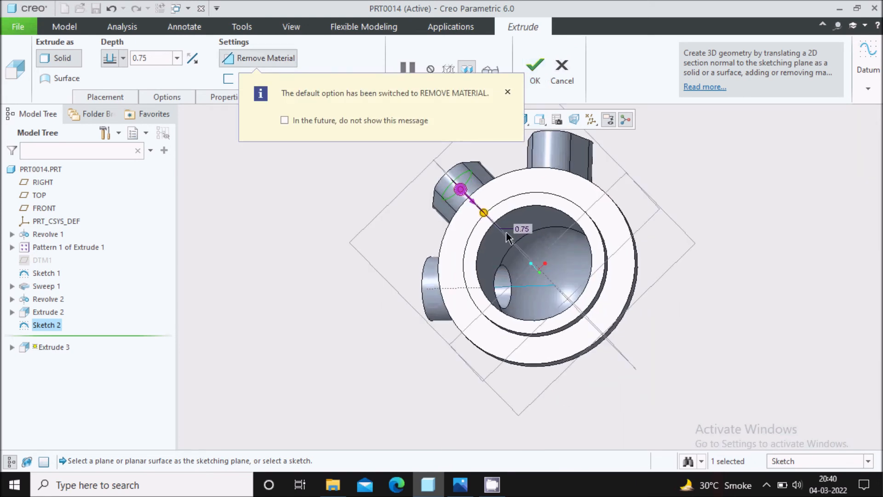
drag(533, 263, 526, 257)
click(540, 83)
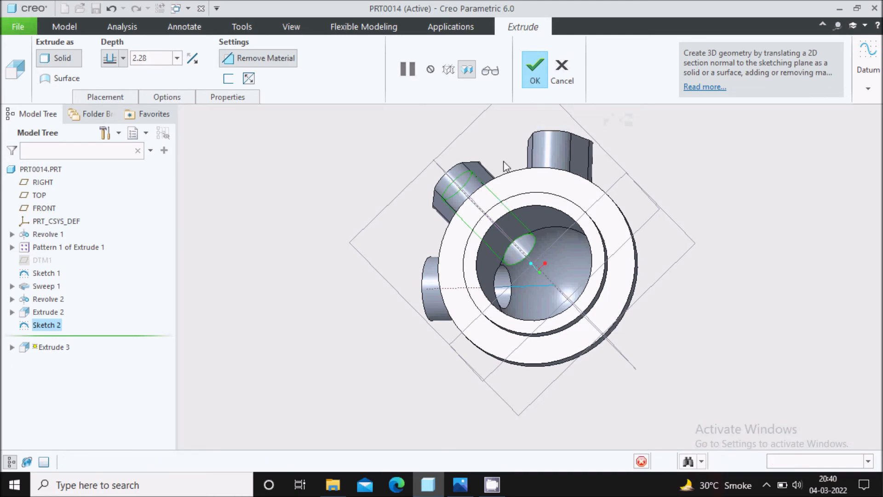
middle_drag(629, 190, 503, 289)
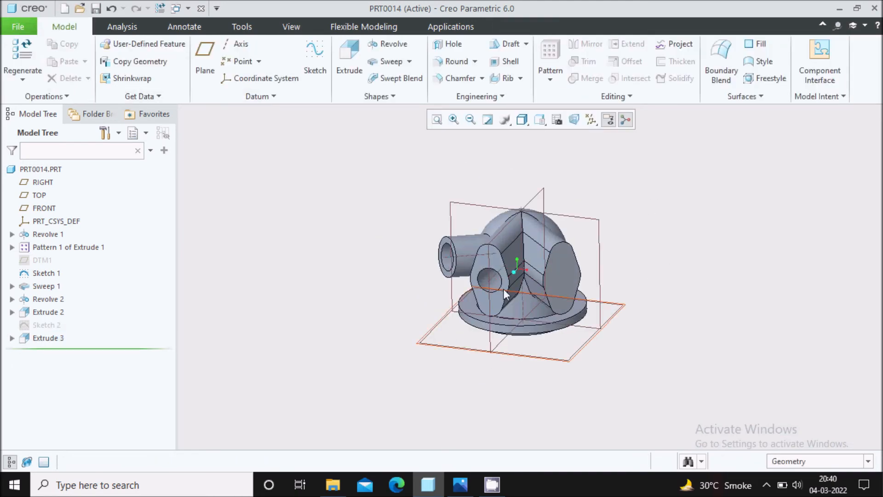
click(349, 65)
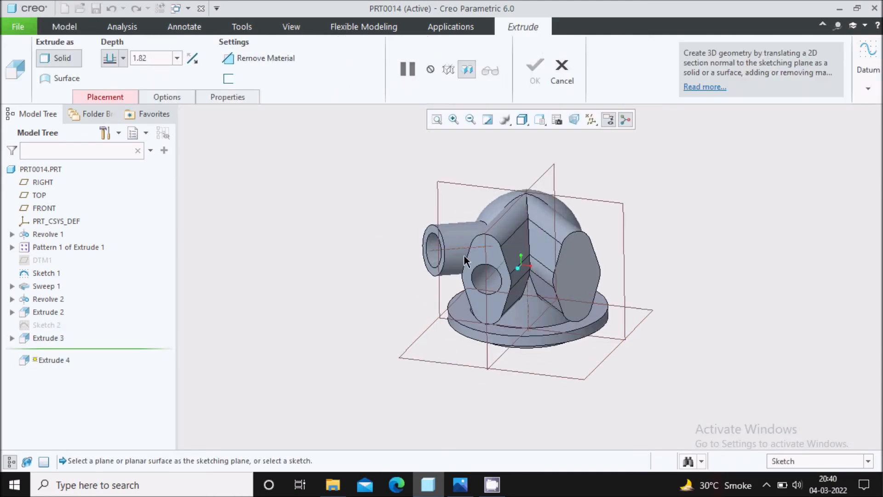
Step: Sketch on the hexagonal boss face, referencing the upper and lower boss outlines and central bore
click(497, 299)
click(557, 121)
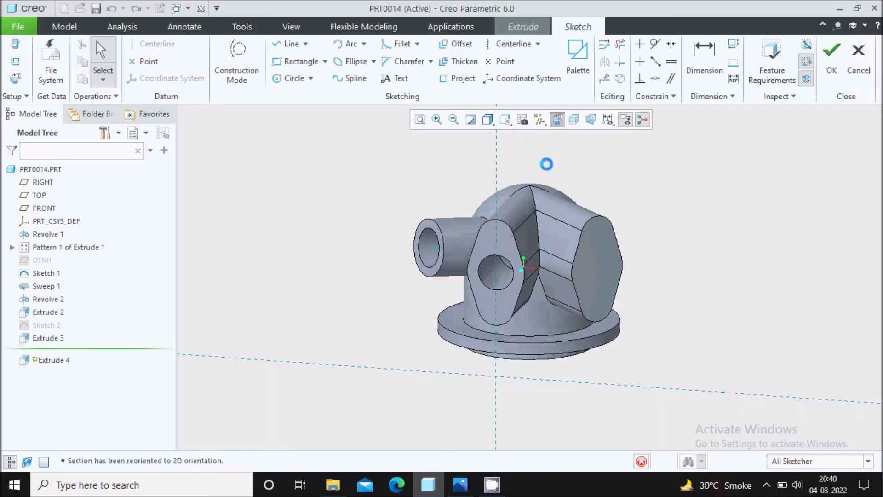
click(15, 61)
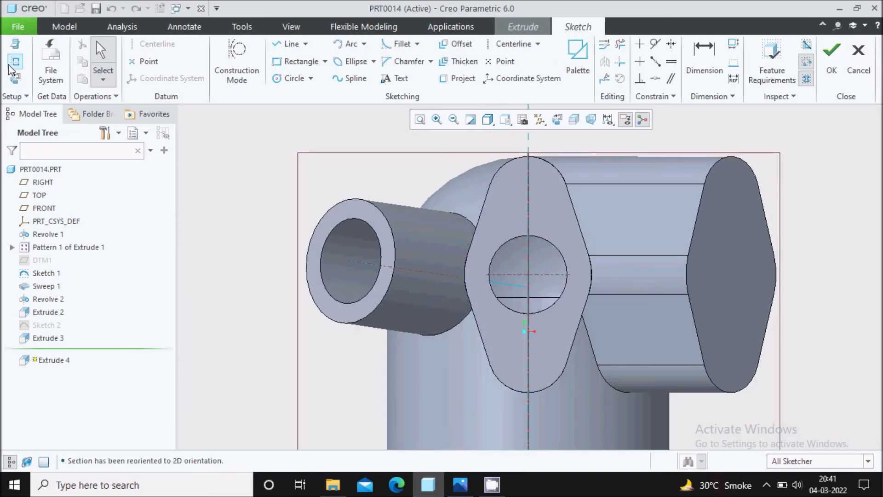
click(553, 170)
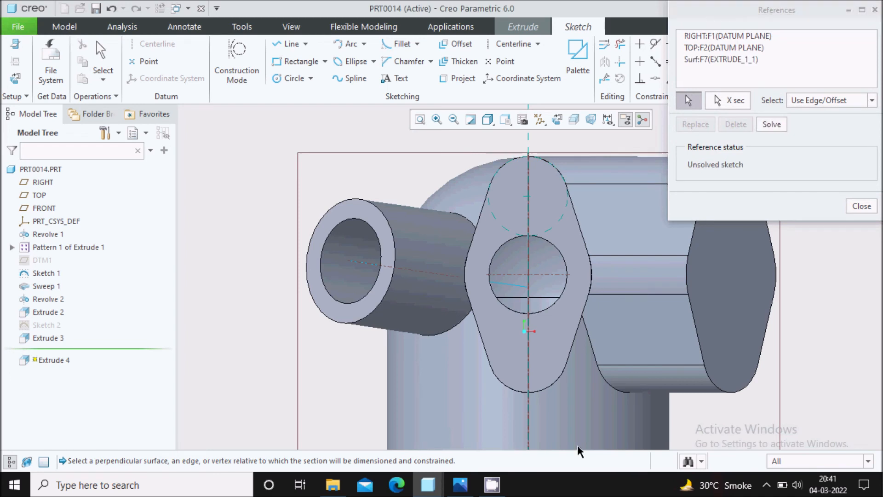
click(542, 390)
click(566, 295)
click(861, 206)
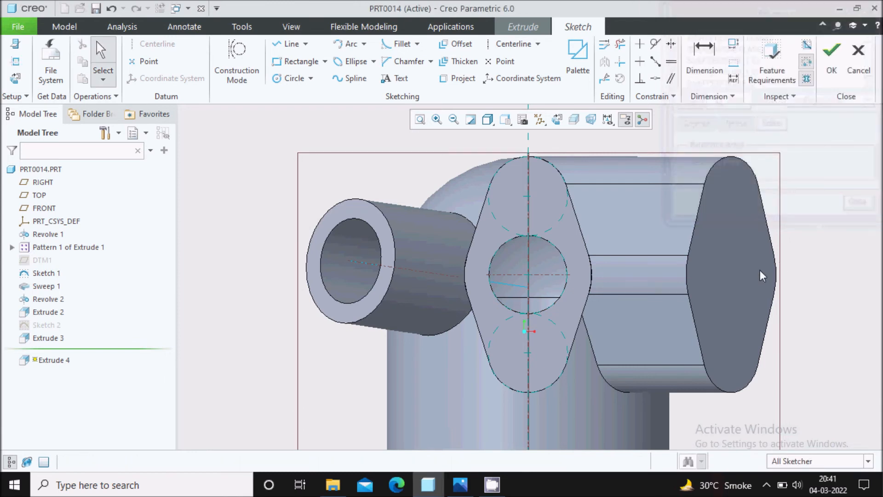
Step: Draw two equal bolt-hole circles above and below the bore at Ø0.38
click(278, 83)
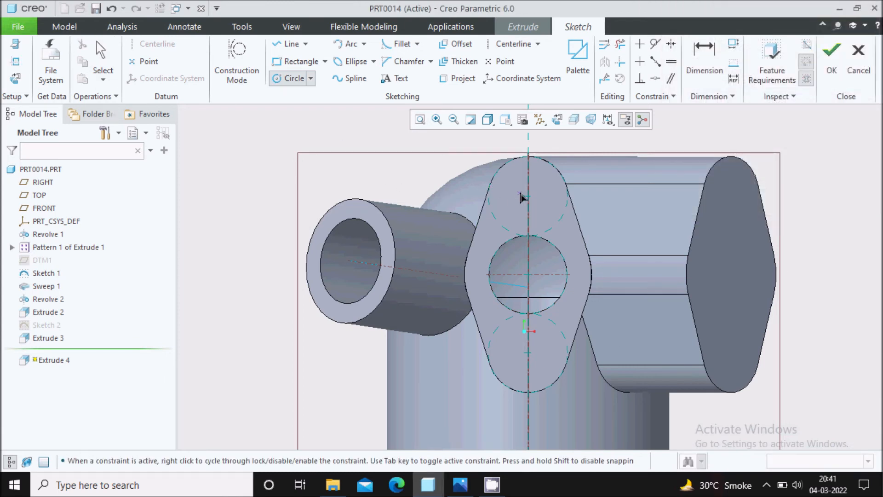
click(543, 211)
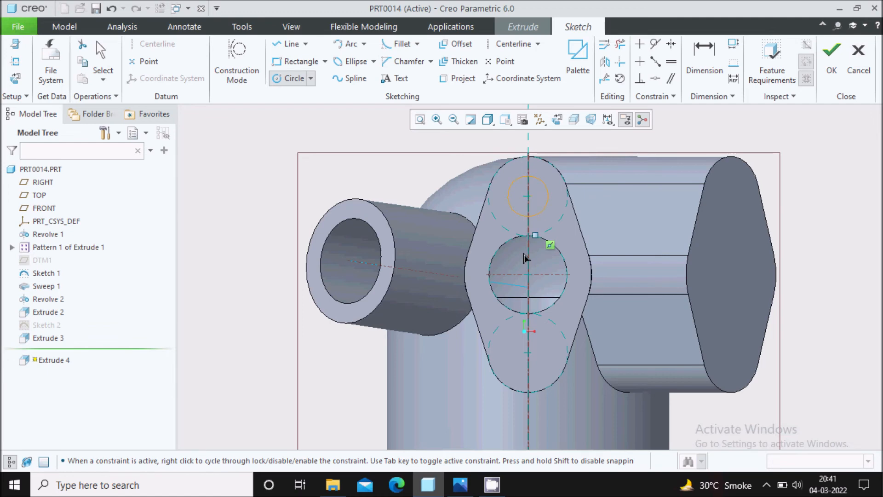
click(545, 368)
middle_click(532, 209)
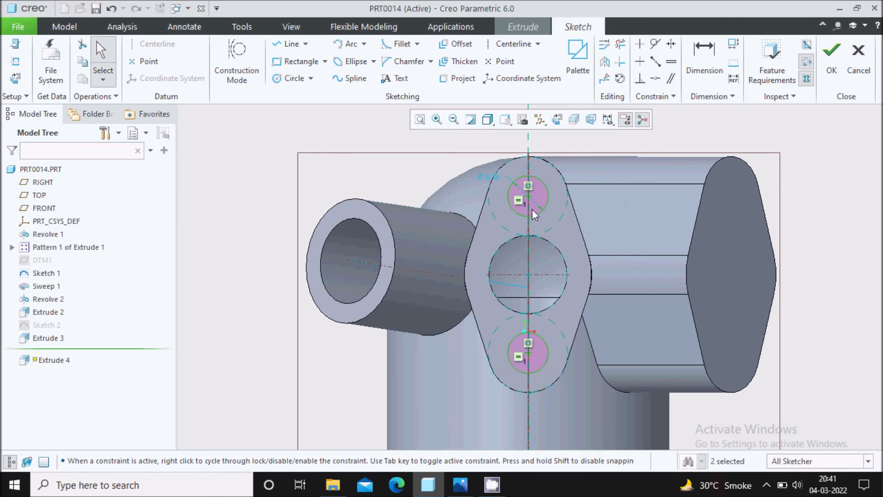
click(460, 484)
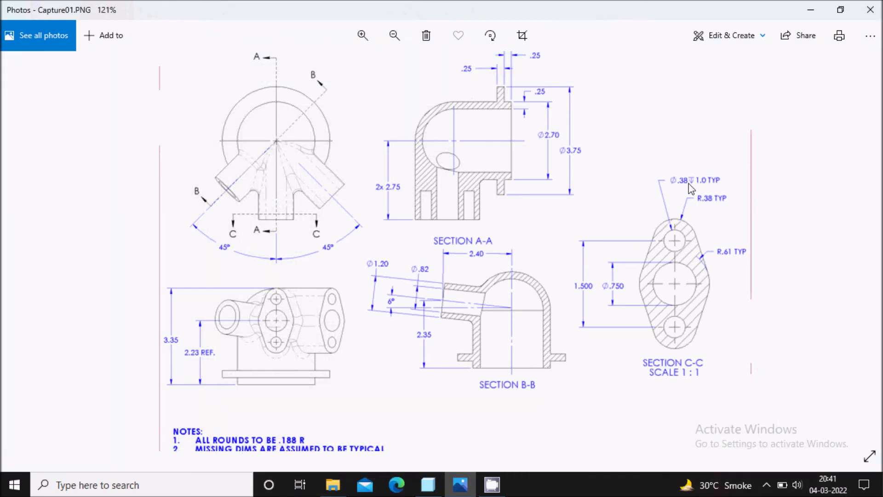
click(428, 484)
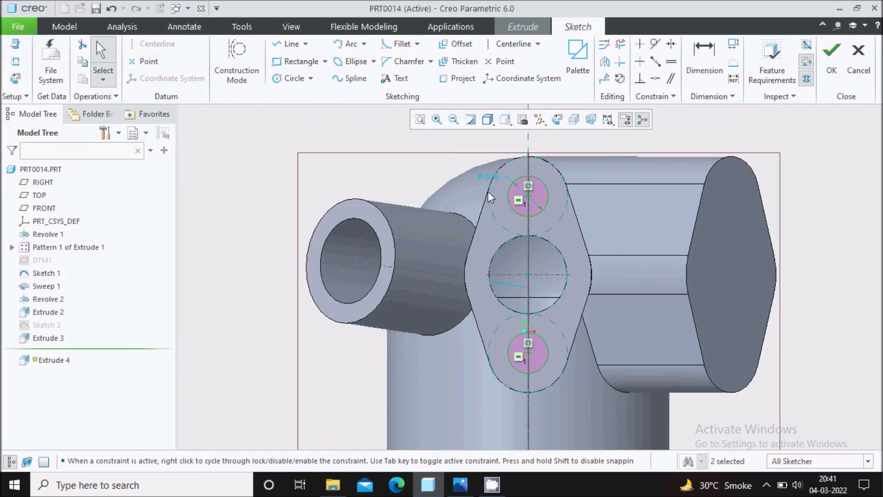
double_click(482, 177)
text(0.38)
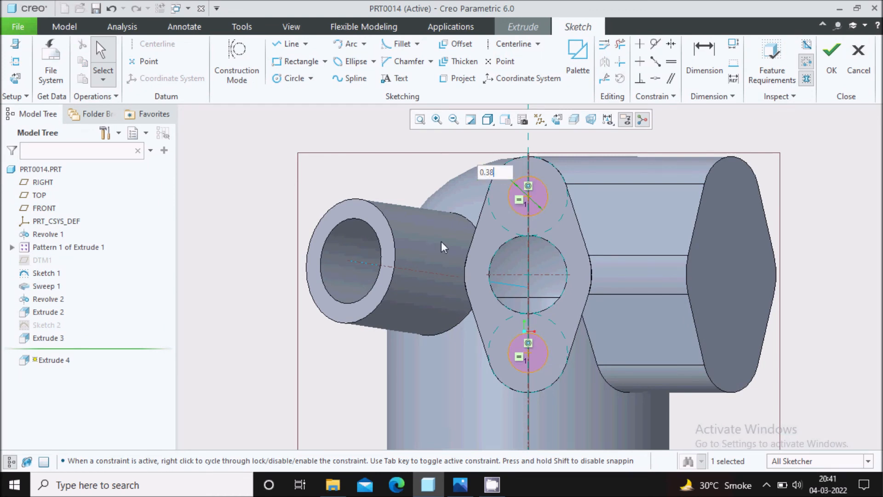
key(Return)
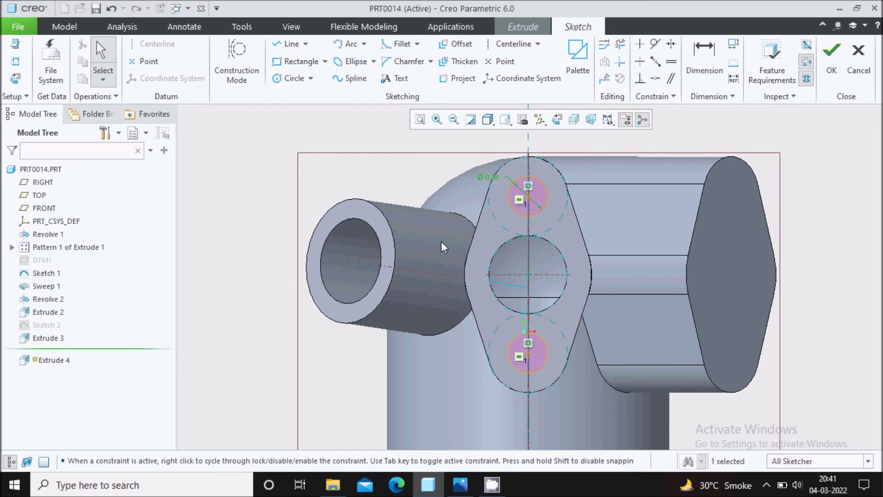
click(832, 60)
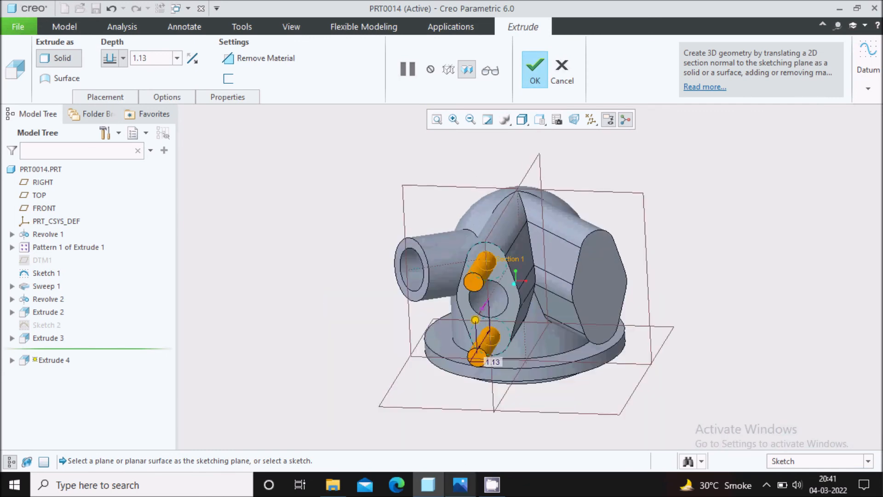
Step: Flip Extrude 4 to remove material with a 1.00 depth, finishing the two bolt holes
click(460, 484)
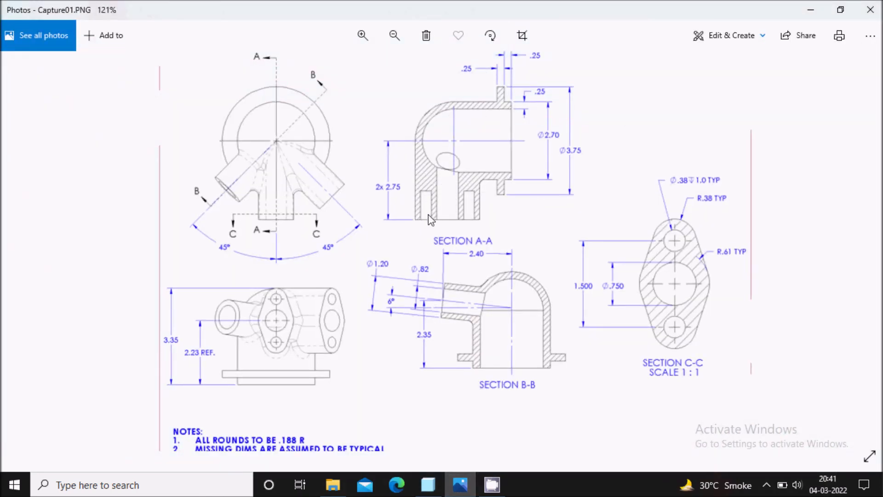
click(456, 478)
middle_drag(497, 283, 439, 291)
click(437, 297)
double_click(153, 56)
text(1)
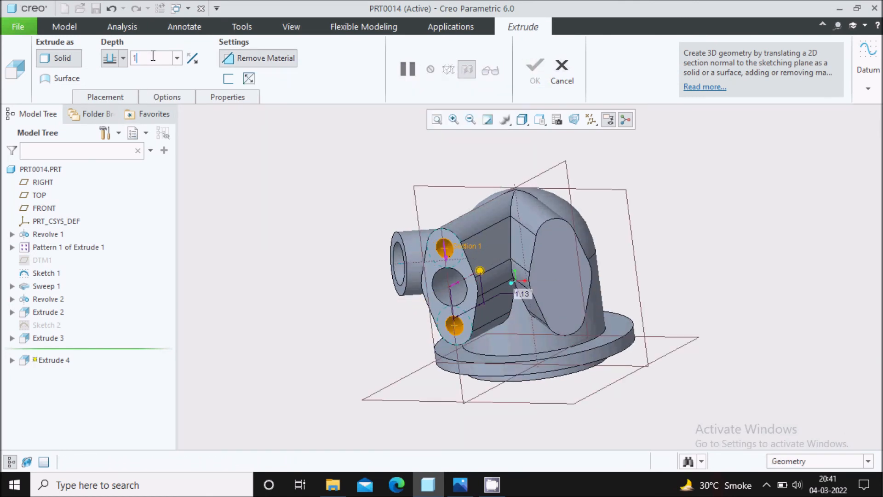
key(Return)
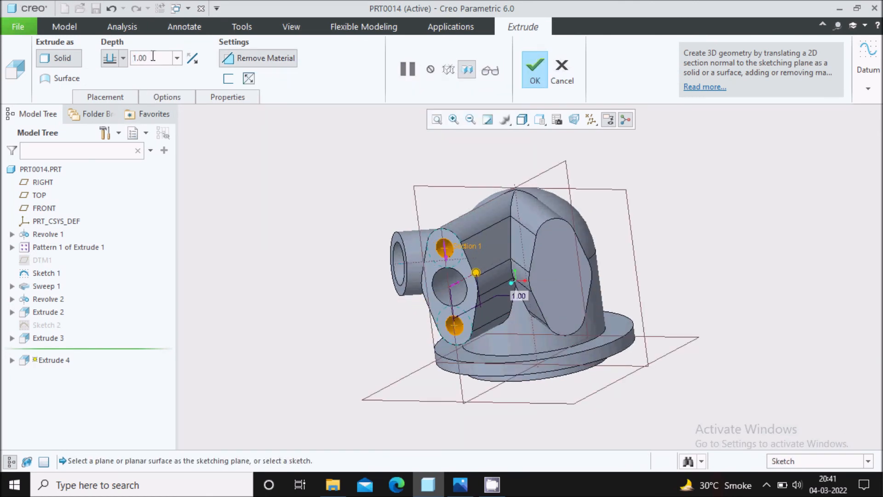
click(536, 79)
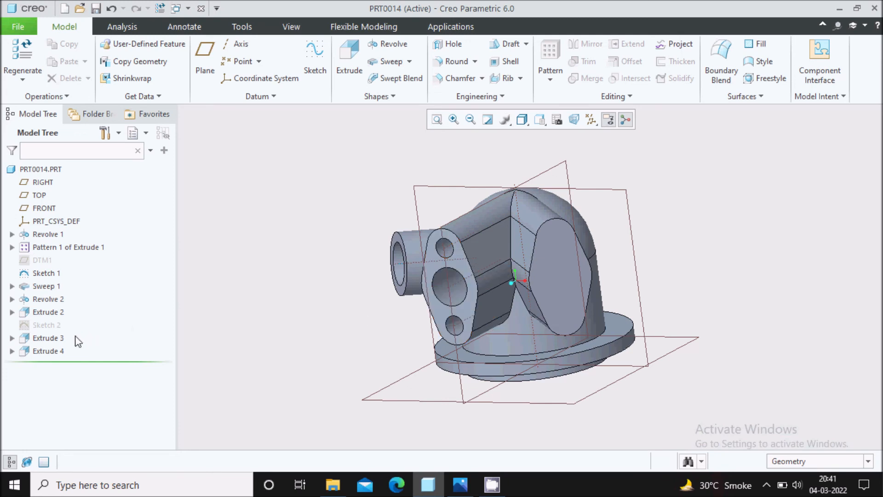
Step: Select only Extrude 3 in the Model Tree as the feature to pattern
click(51, 339)
ctrl+click(59, 352)
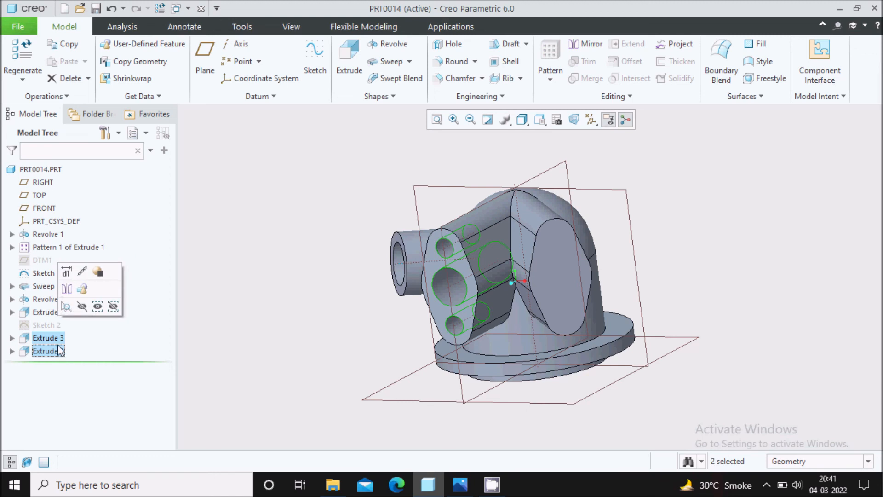
click(551, 81)
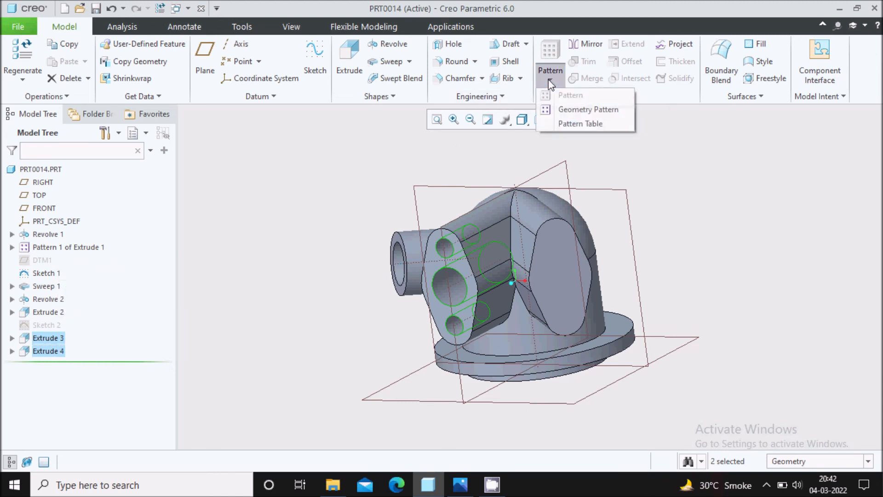
click(34, 338)
click(228, 322)
click(57, 336)
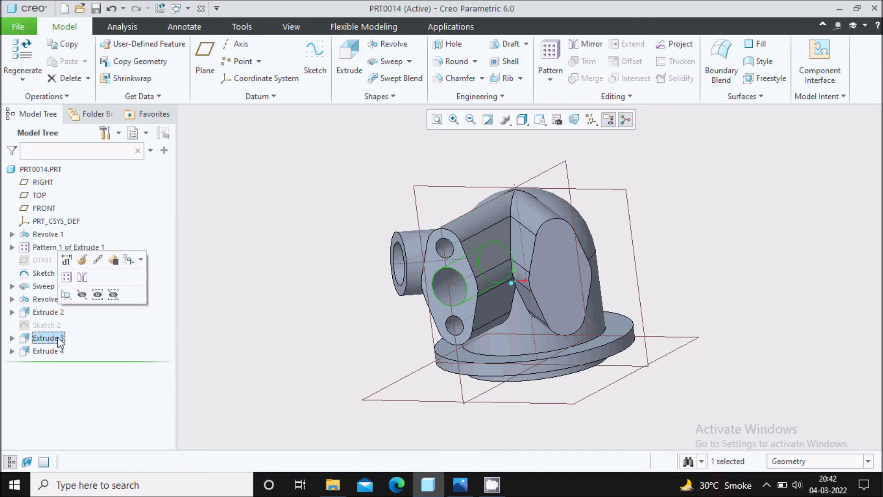
ctrl+click(57, 351)
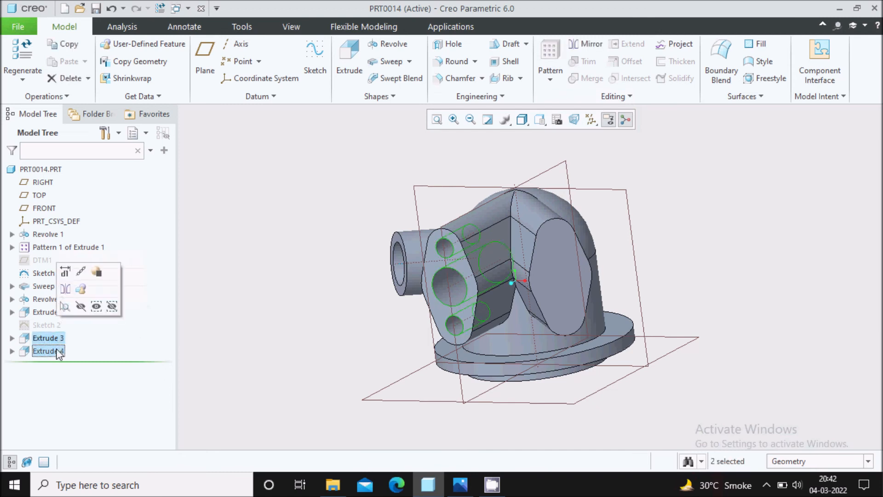
click(303, 331)
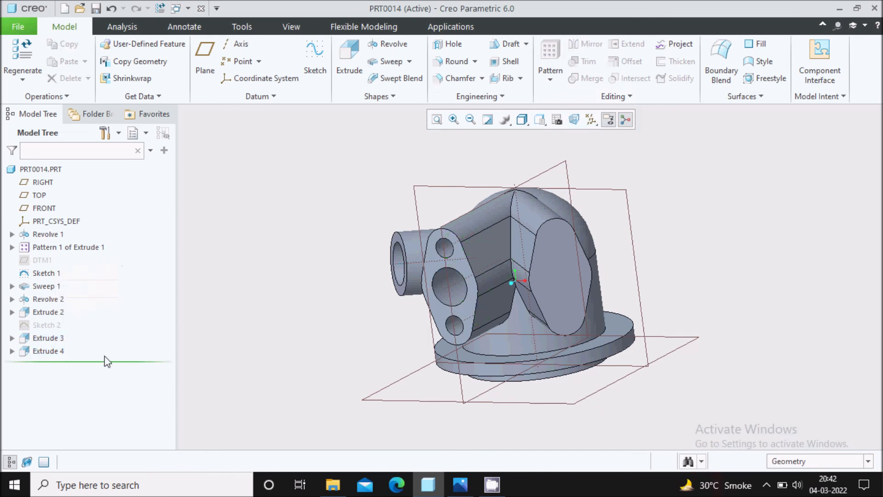
click(48, 338)
Step: Start an Axis pattern of Extrude 3 centred on the central axis
click(549, 79)
click(569, 92)
click(101, 60)
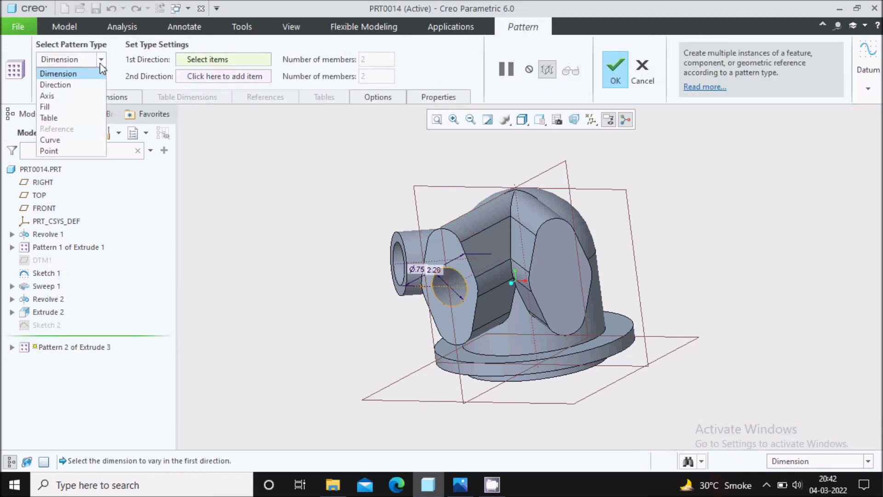
click(50, 92)
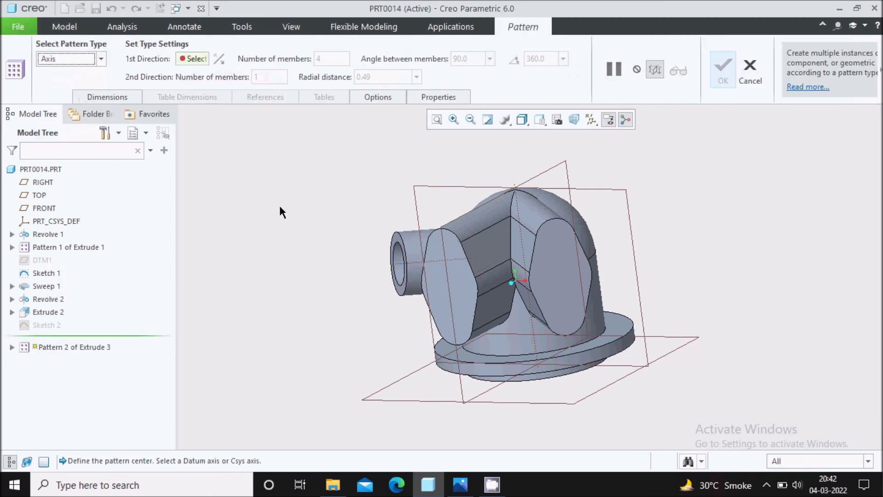
click(515, 253)
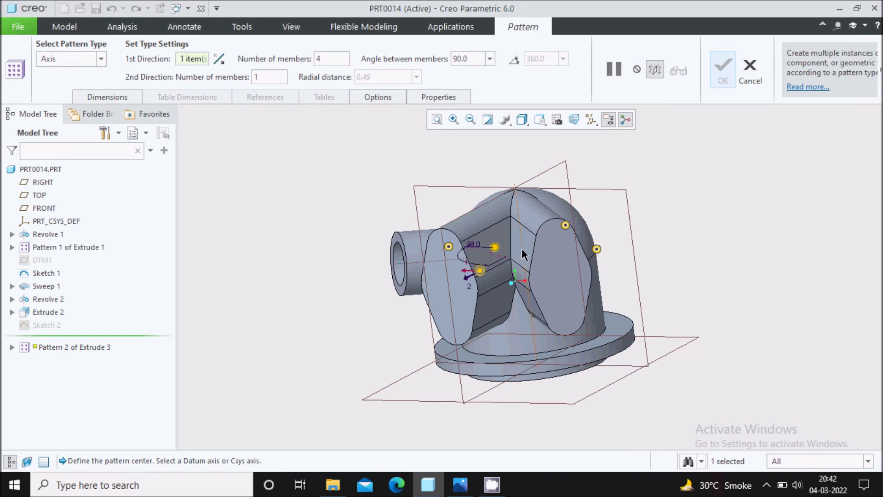
Step: Set 2 members at 45°, flip toward the other boss, and finish the bore pattern
click(340, 58)
key(BackSpace)
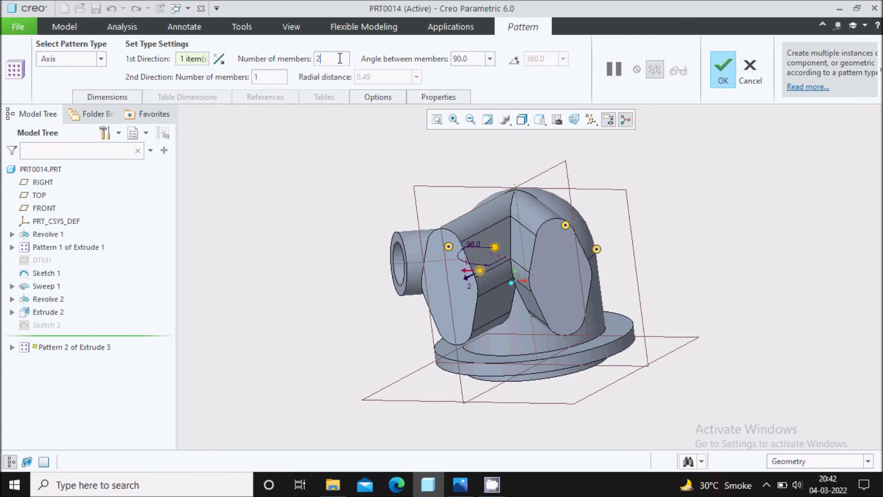
double_click(474, 59)
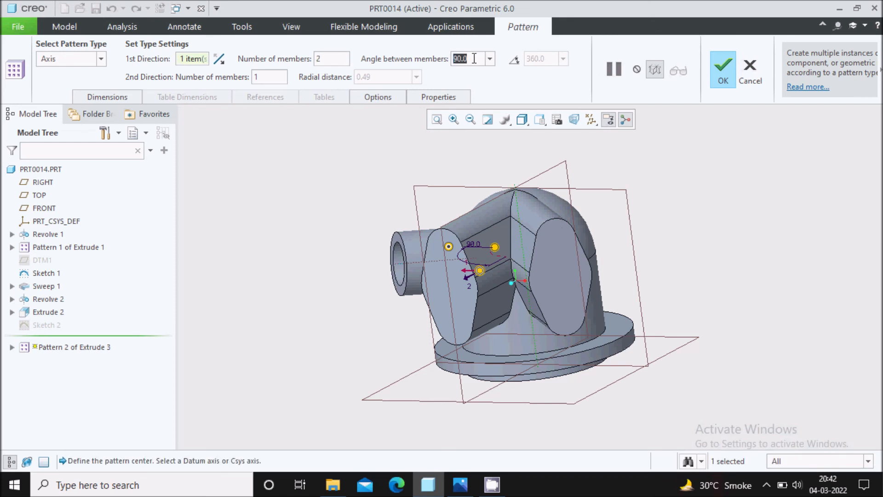
text(45)
key(Return)
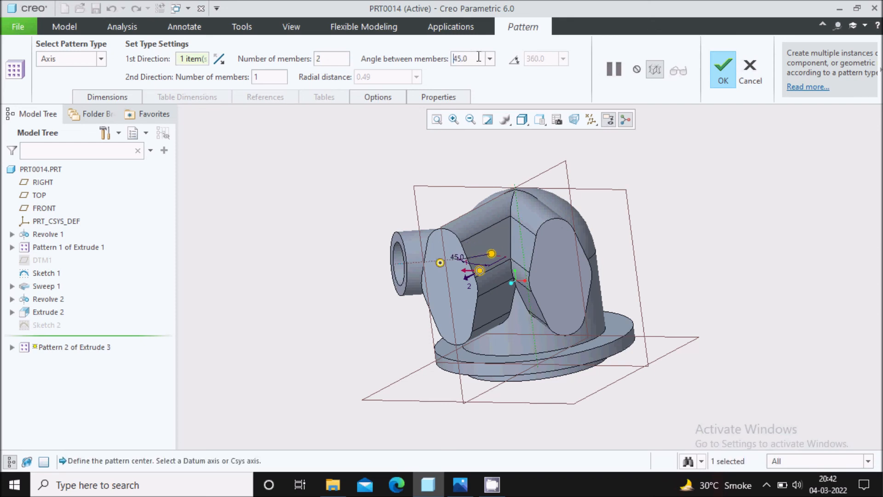
click(219, 59)
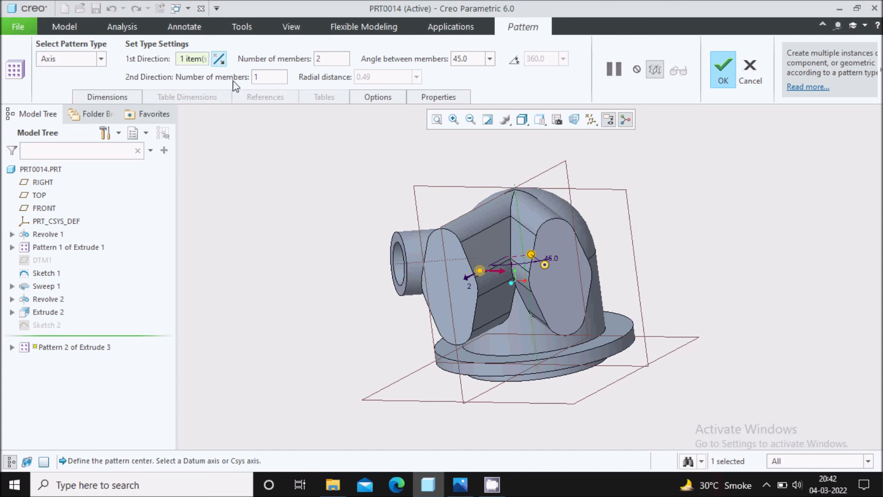
click(724, 79)
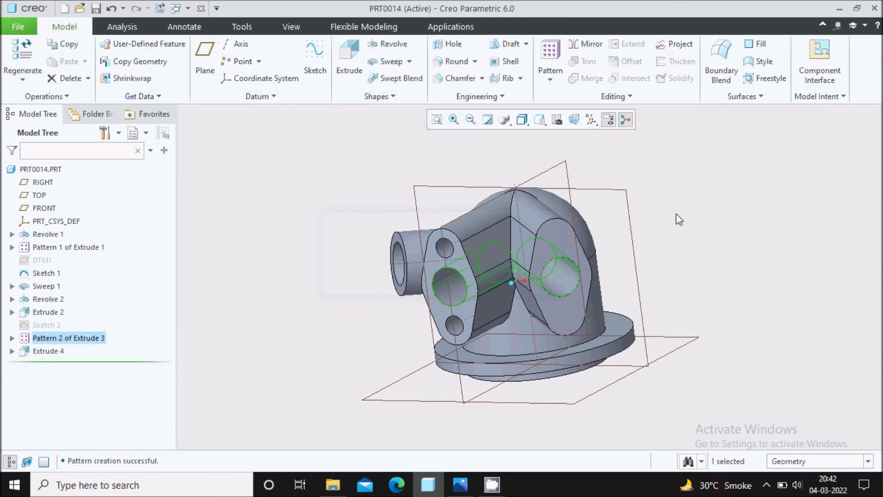
click(48, 351)
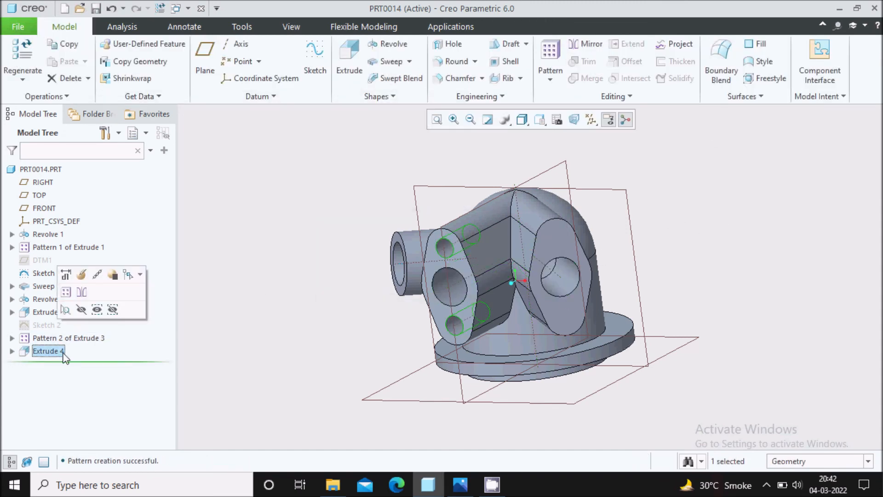
Step: Start an Axis pattern of the Extrude 4 bolt holes around the central axis
click(551, 64)
click(101, 67)
click(87, 102)
click(527, 244)
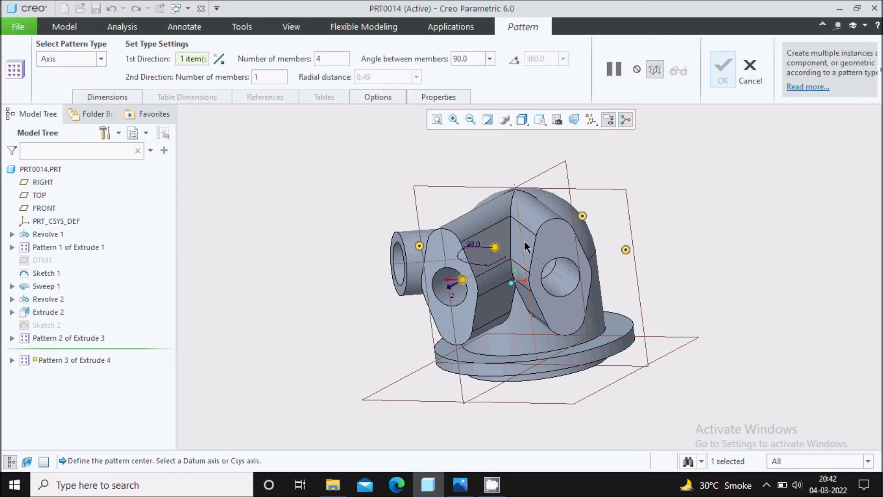
Step: Set 2 members 45° apart, flip to the other side, and create the hole pattern
click(332, 61)
key(BackSpace)
key(Return)
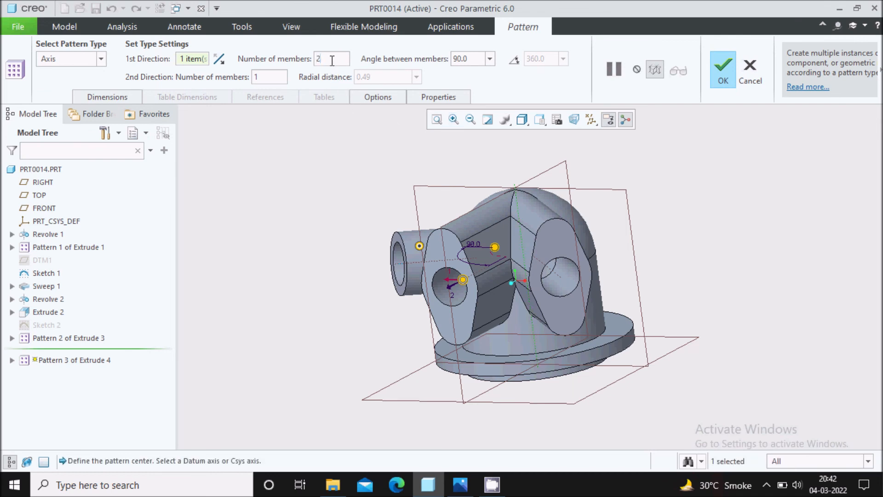
double_click(467, 60)
text(45)
key(Return)
click(219, 58)
click(723, 69)
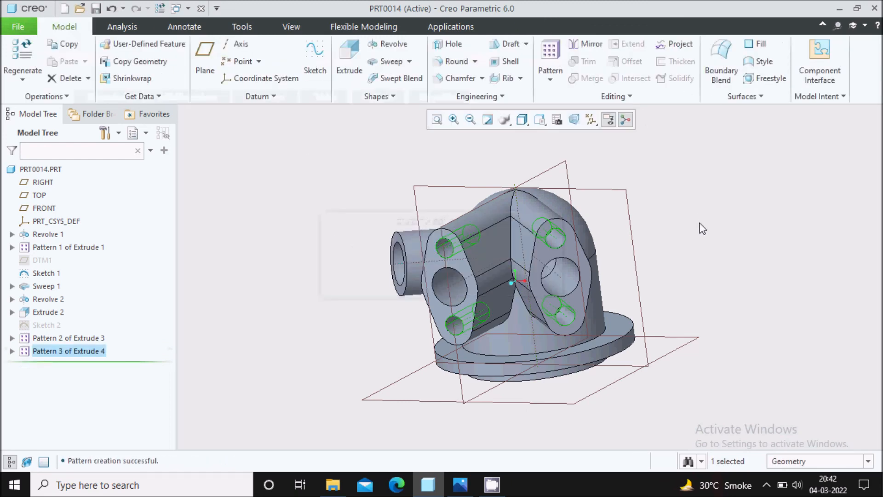
middle_drag(671, 250, 650, 280)
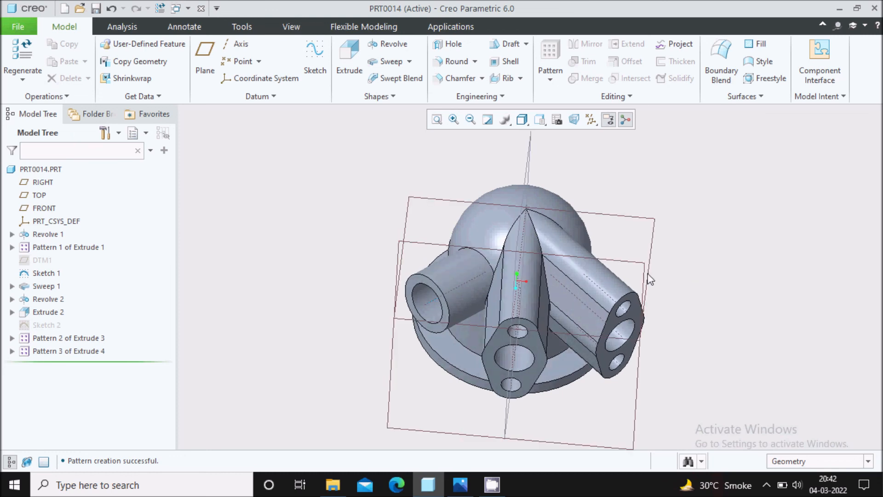
Step: Hide Sketch 1 from the Model Tree and zoom out on the elbow body
click(432, 301)
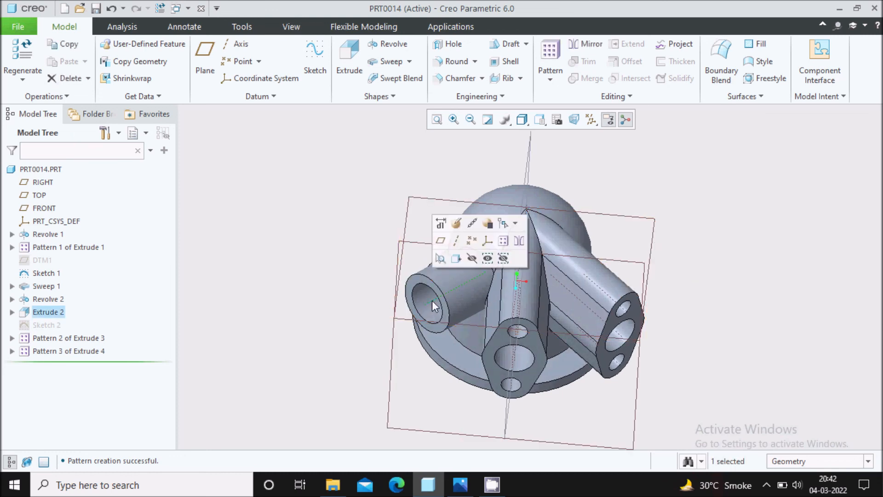
click(220, 271)
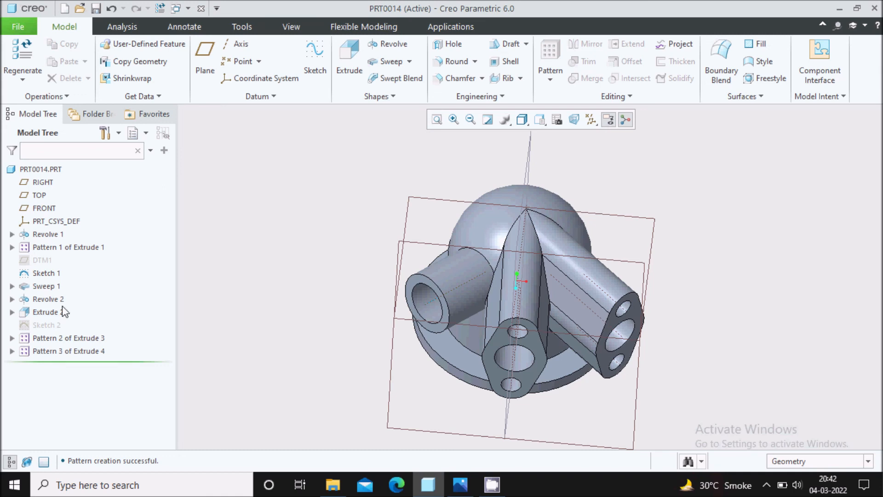
click(46, 273)
right_click(49, 274)
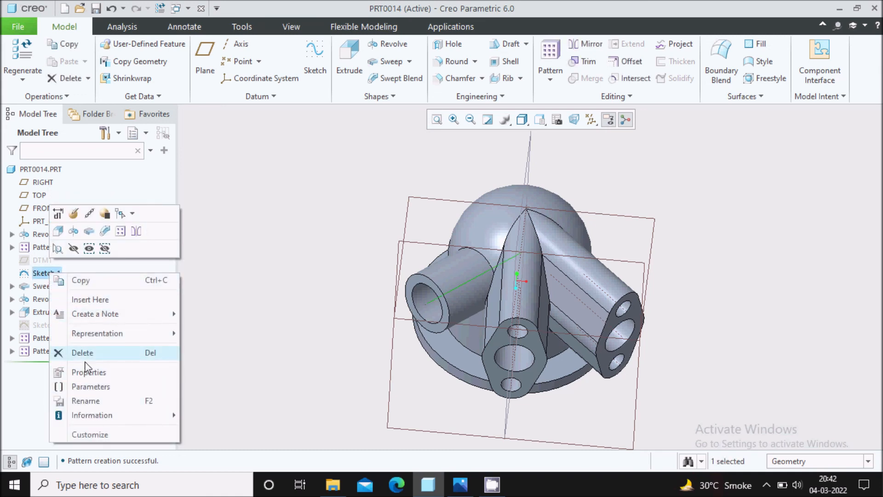
click(73, 249)
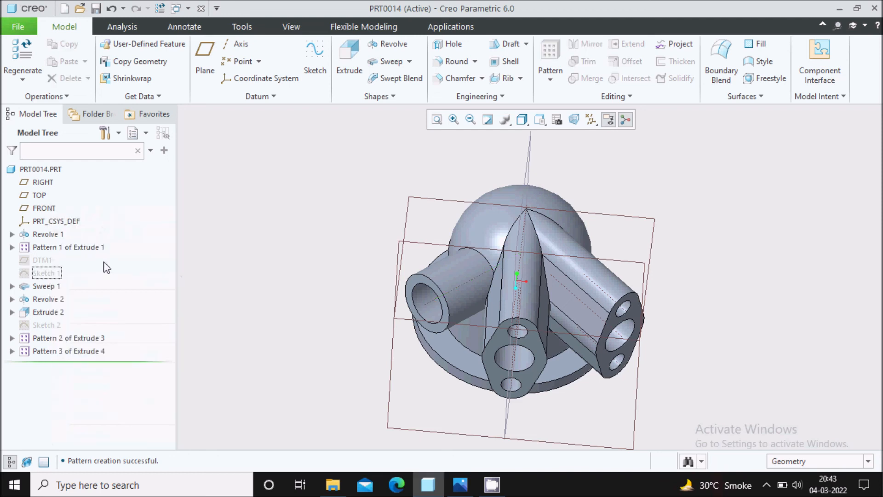
scroll(295, 224, down, 2)
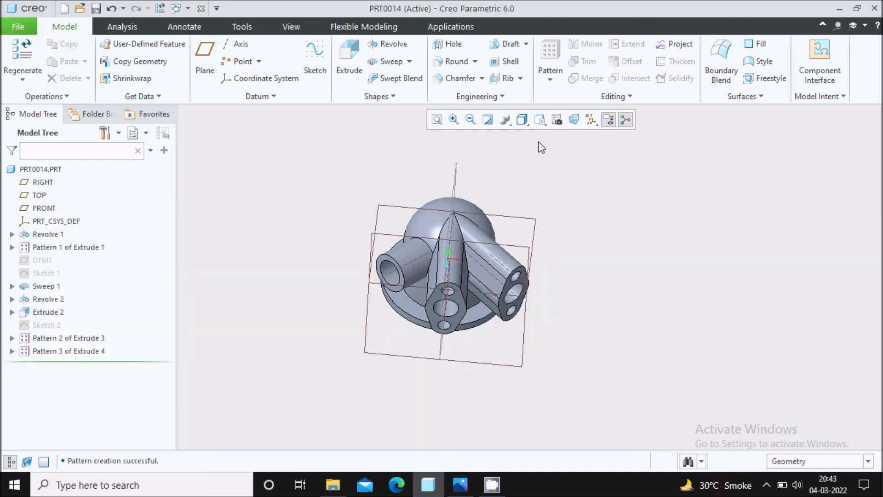
Step: Turn off datum plane display and return the model to standard orientation
click(527, 125)
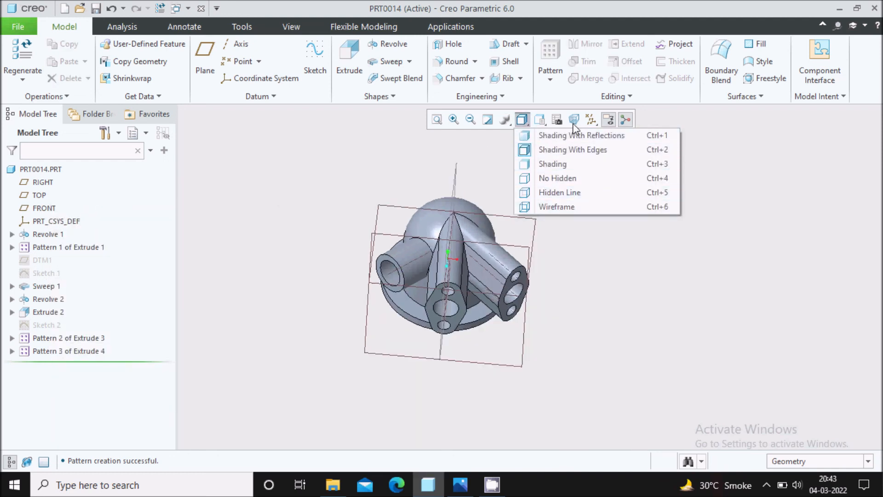
click(592, 122)
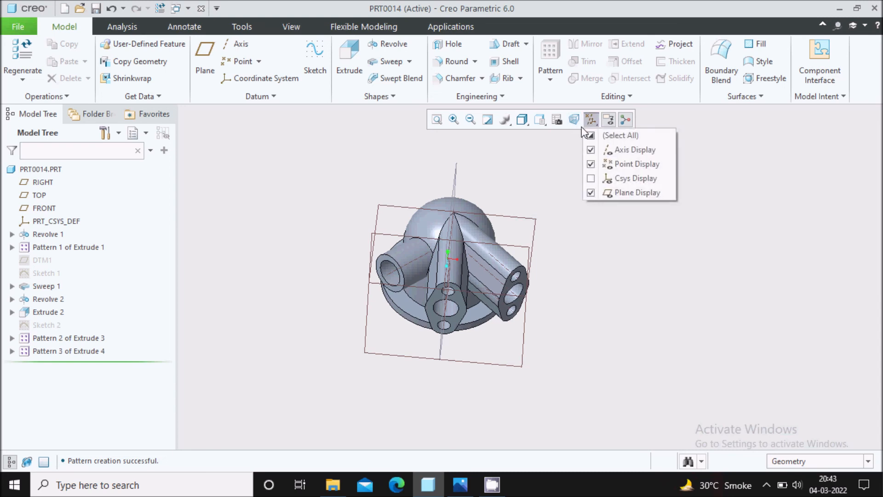
click(614, 193)
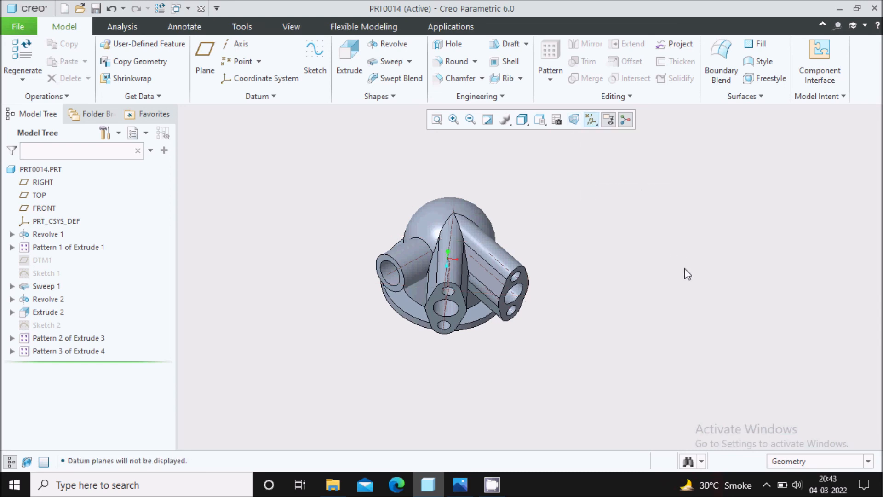
key(ctrl+d)
scroll(685, 268, up, 1)
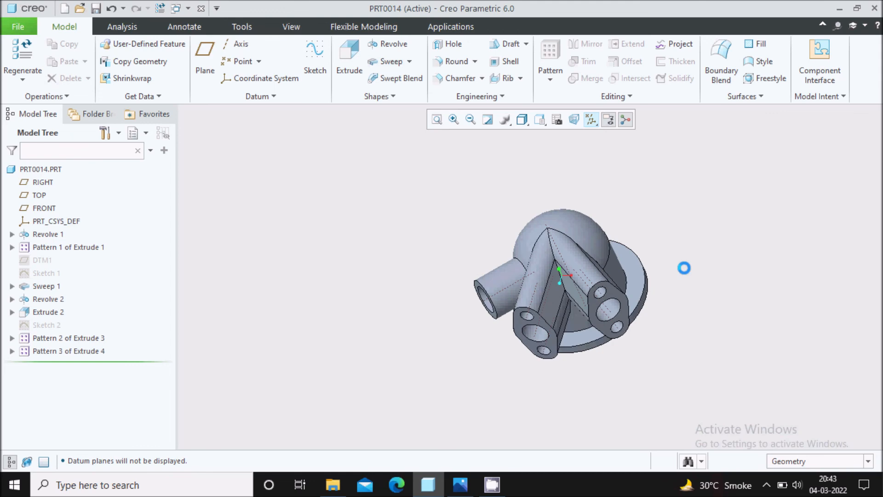
scroll(595, 285, down, 2)
scroll(630, 271, up, 1)
mouse_move(629, 271)
middle_down()
mouse_move(633, 244)
mouse_move(618, 278)
mouse_move(626, 272)
middle_up()
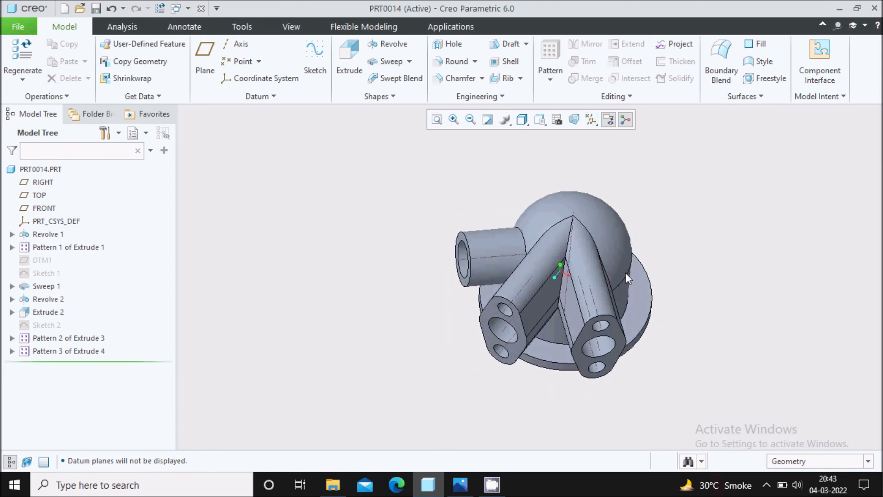
Step: Turn off datum point and datum axis display
click(592, 121)
click(626, 166)
click(630, 150)
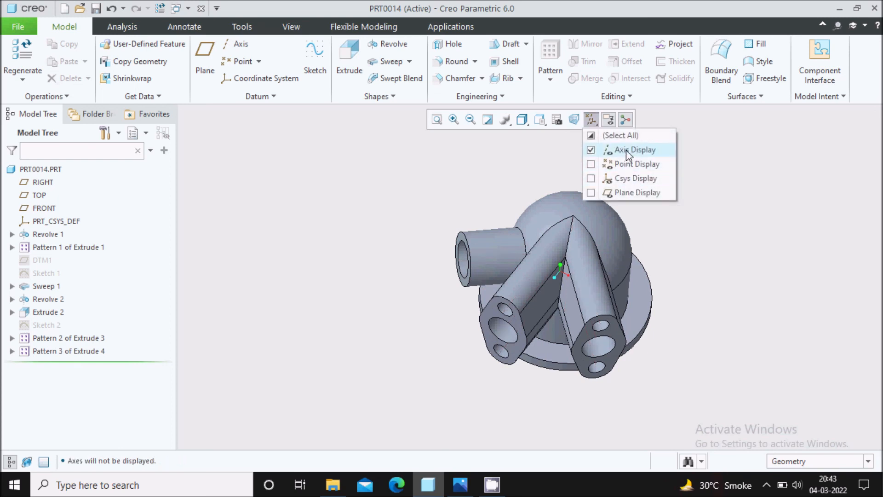
click(428, 27)
click(376, 26)
click(299, 27)
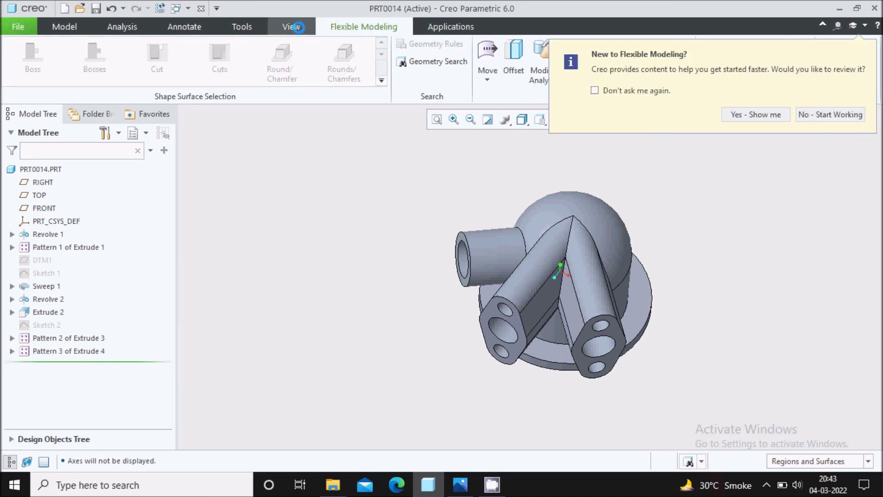
Step: Select the whole part and apply a copper appearance
click(40, 169)
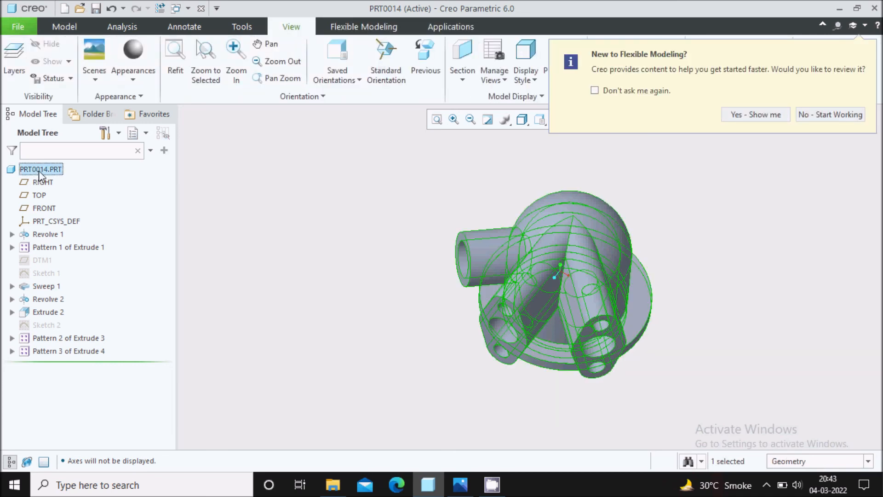
click(133, 78)
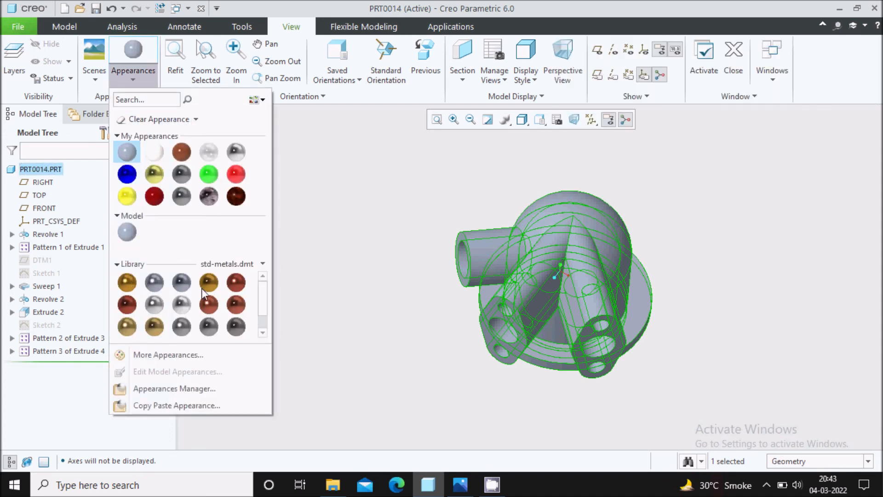
click(210, 306)
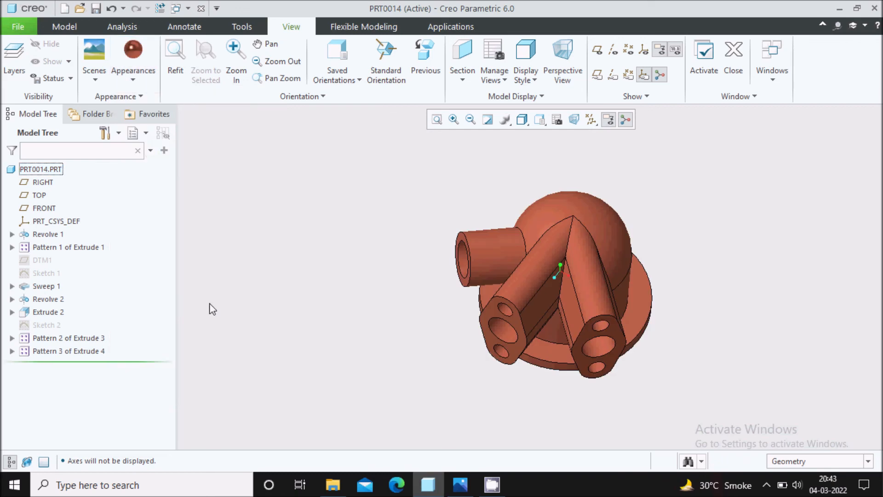
Step: Reselect PRT0014.PRT and replace its appearance with gold from the std-metals library
click(136, 77)
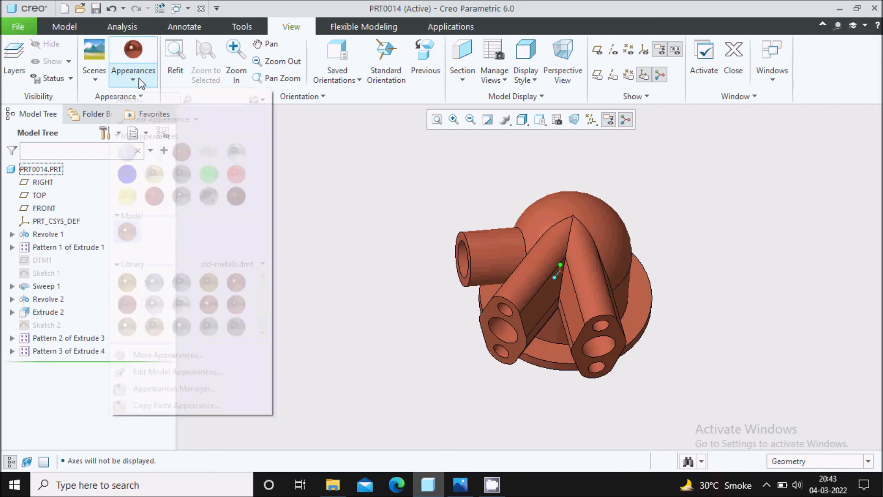
click(57, 170)
click(57, 169)
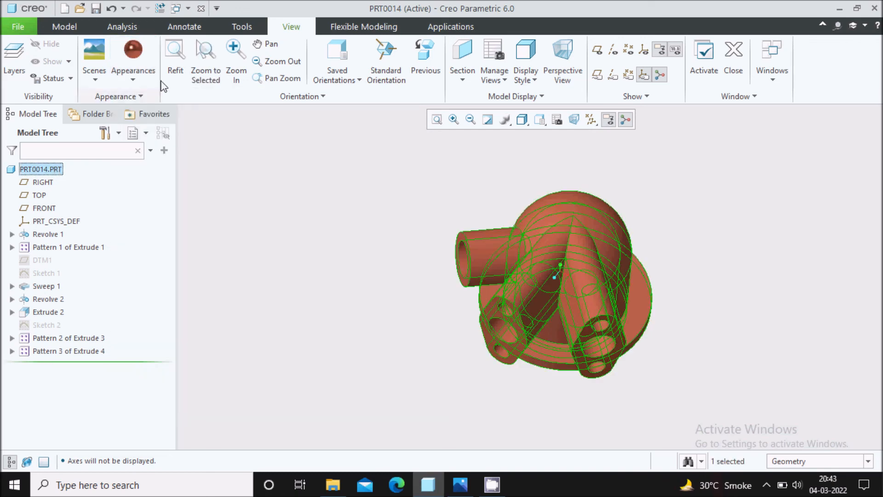
click(141, 77)
click(208, 280)
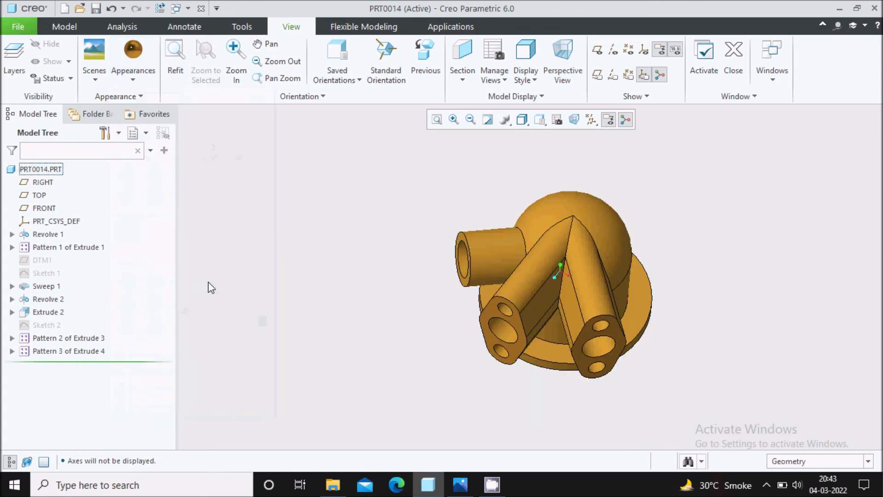
scroll(670, 276, down, 2)
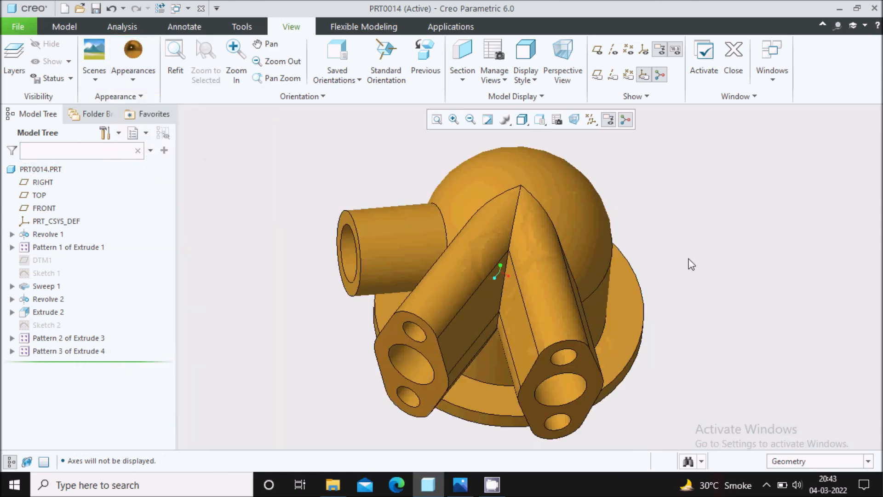
scroll(705, 229, up, 1)
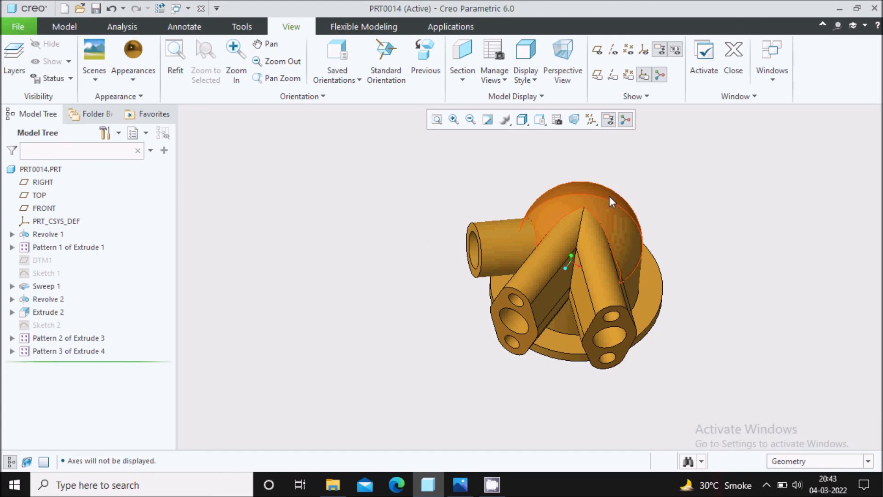
scroll(662, 186, down, 1)
scroll(616, 179, up, 1)
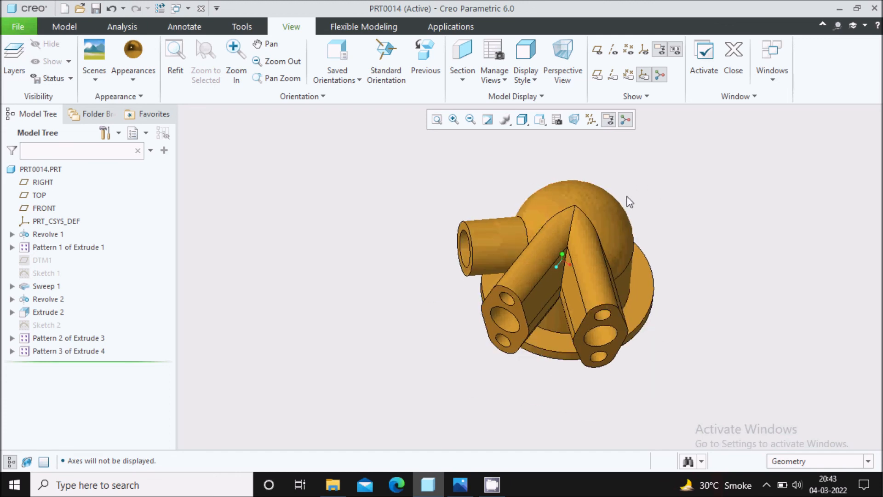
scroll(649, 217, down, 1)
click(766, 485)
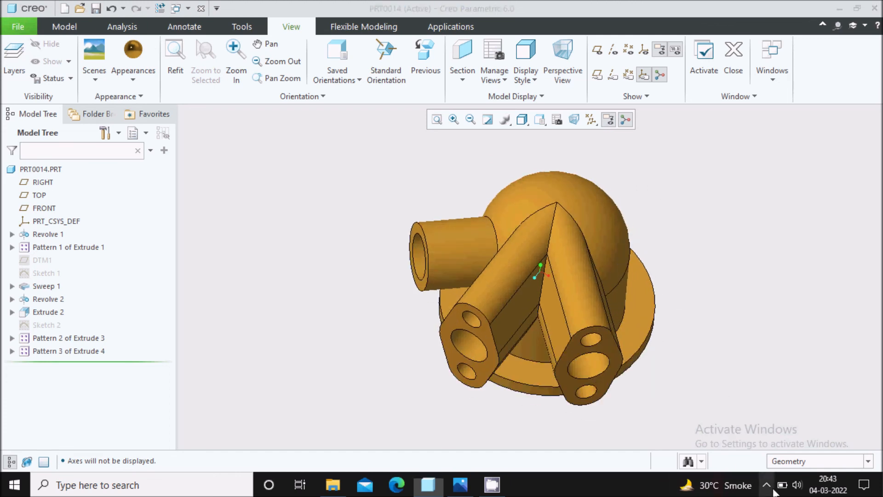